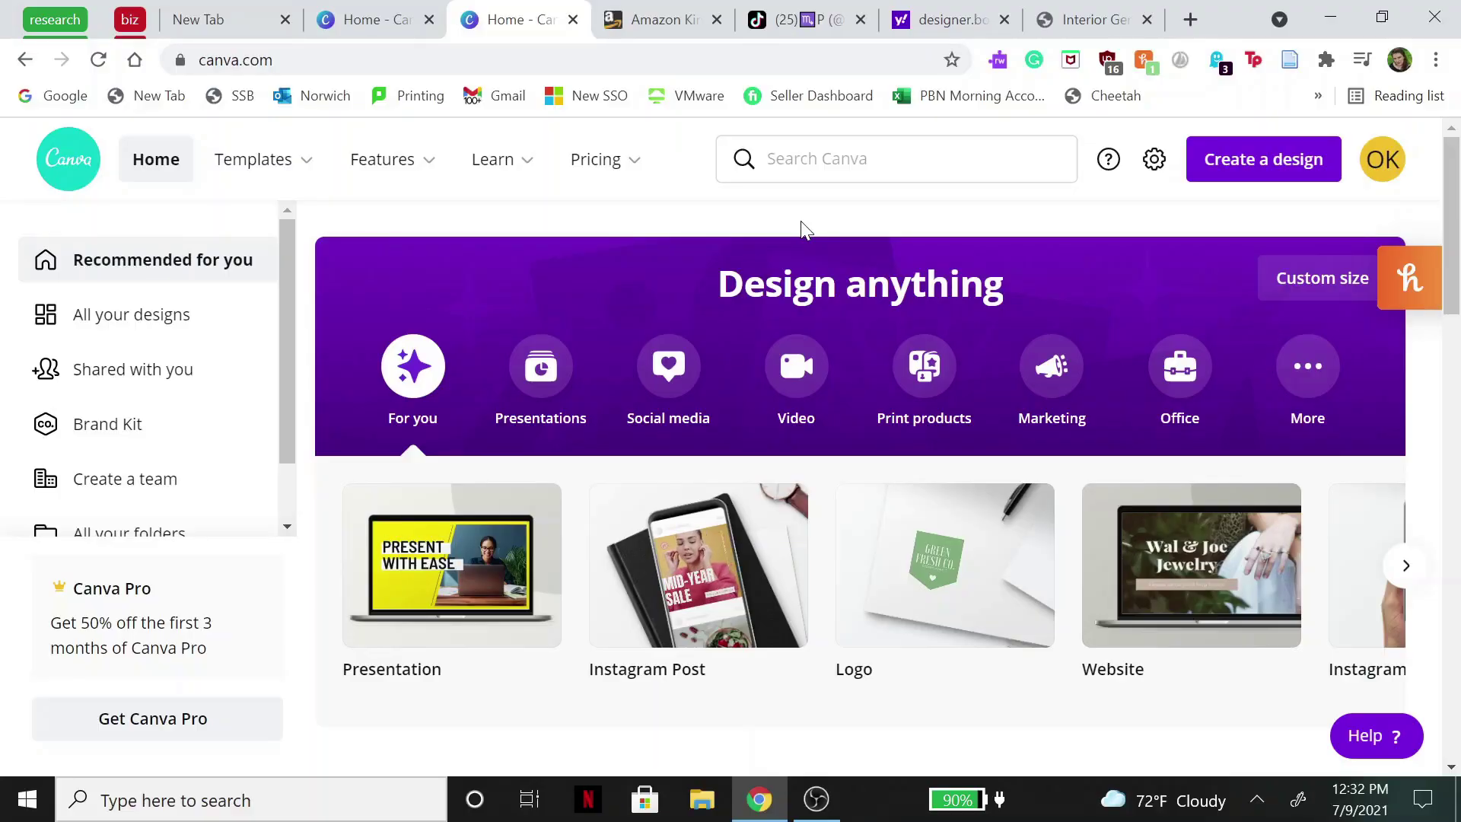
# Create a custom-size design 12.722 in wide by 9.25 in high, with units in inches
pyautogui.click(1325, 288)
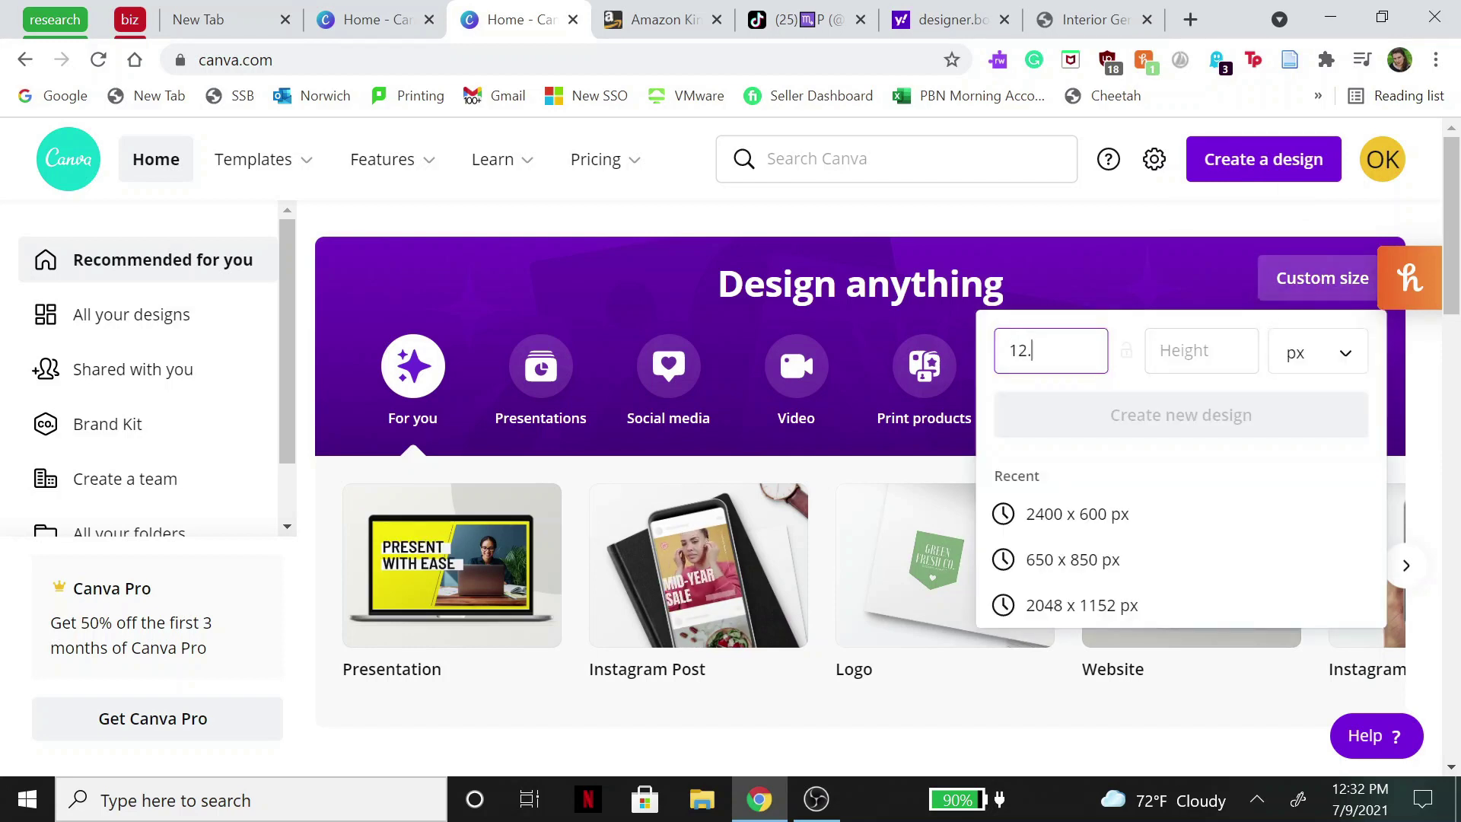
pyautogui.write('12.722')
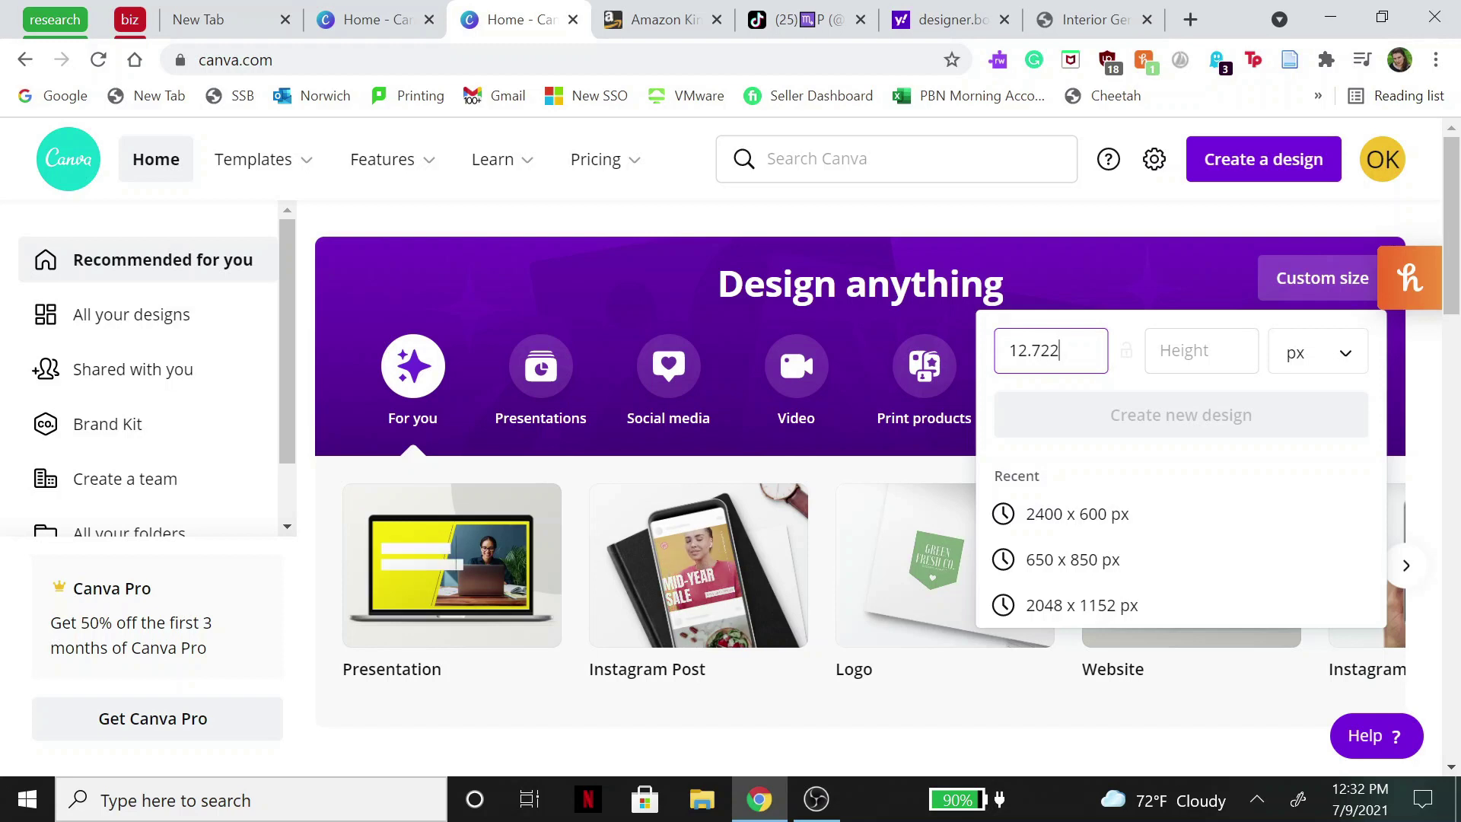
pyautogui.press('Tab')
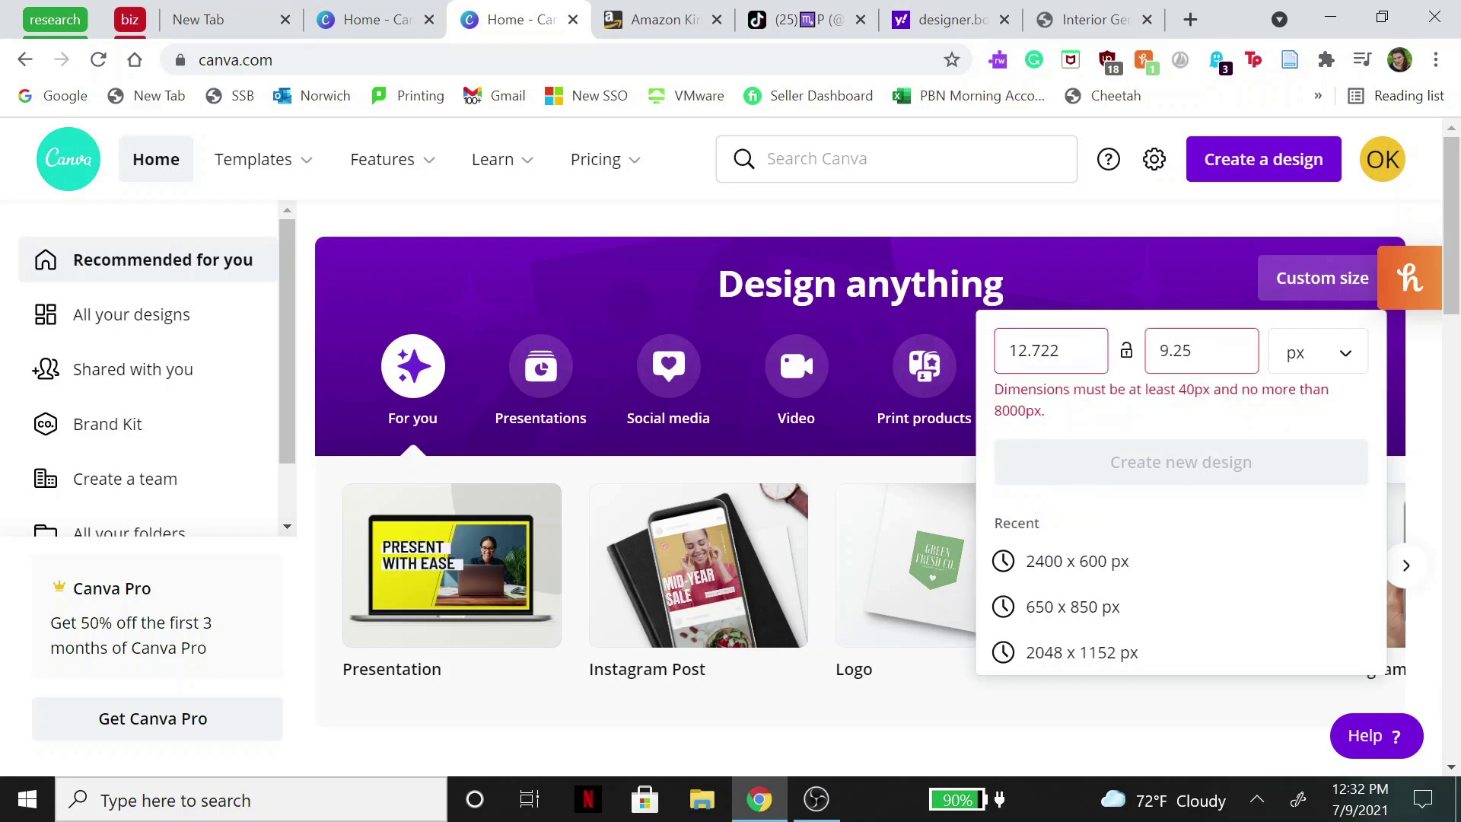
pyautogui.click(1298, 354)
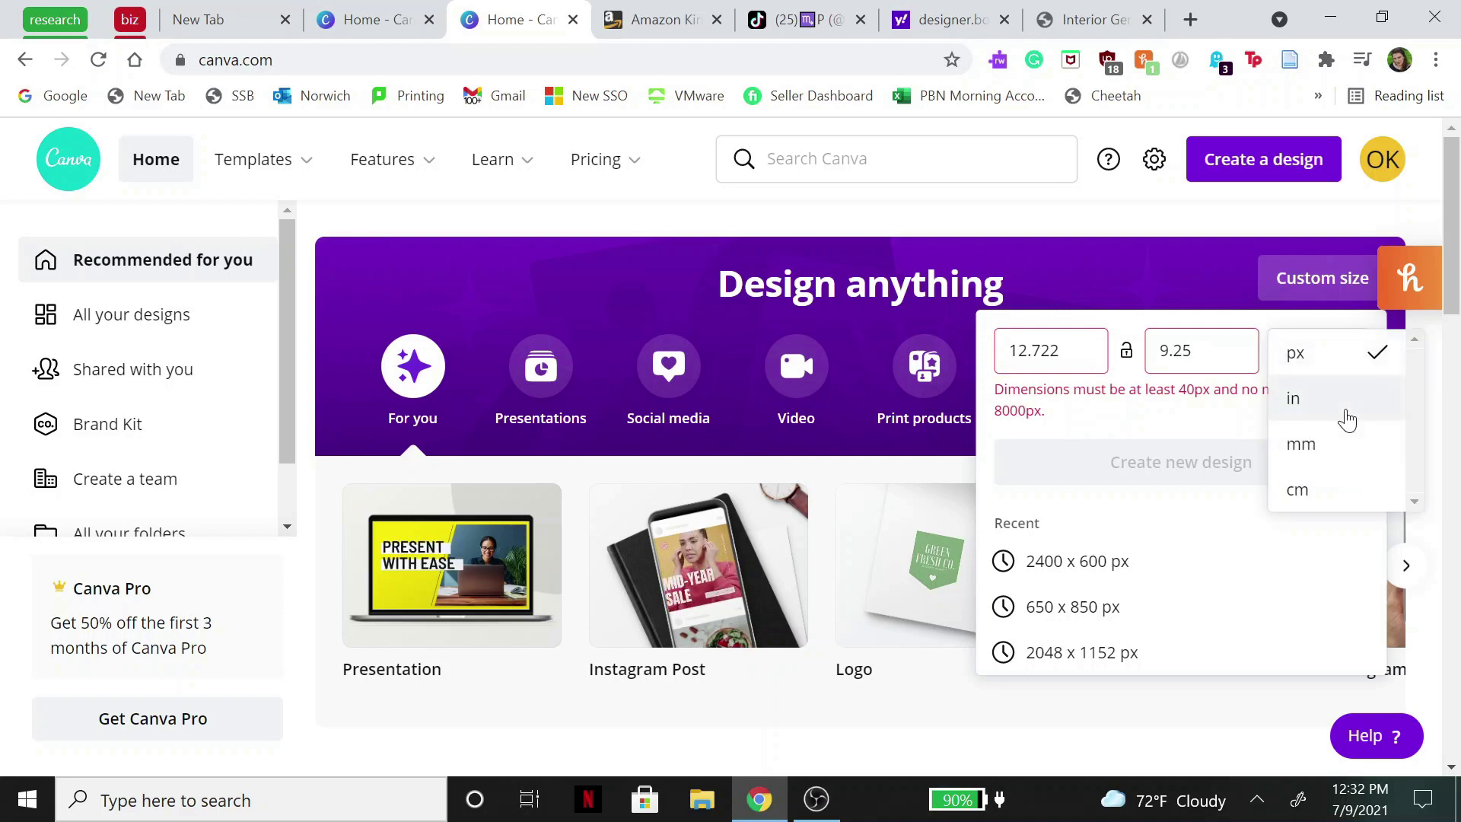
pyautogui.click(1346, 418)
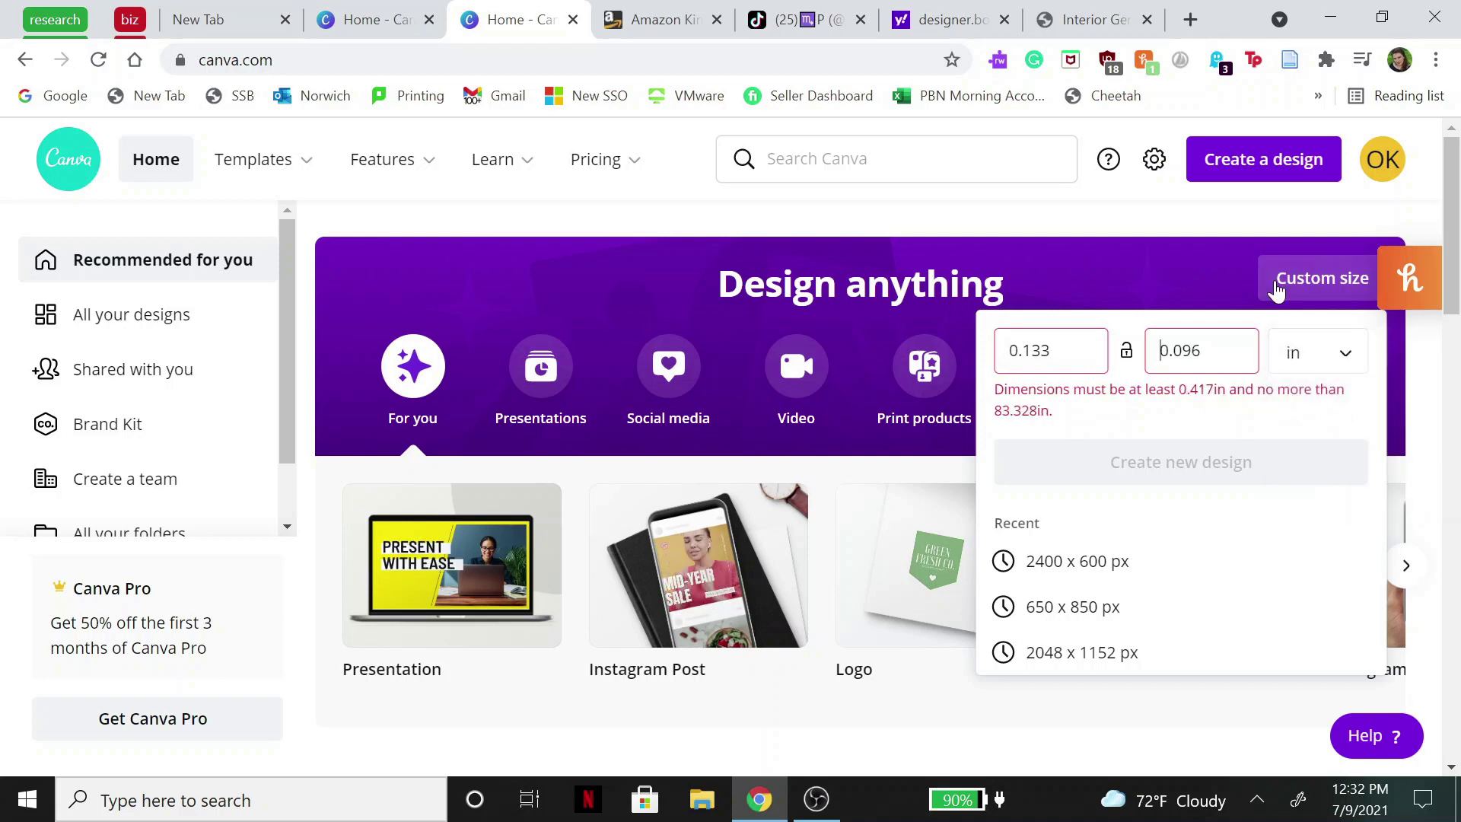
pyautogui.click(1096, 340)
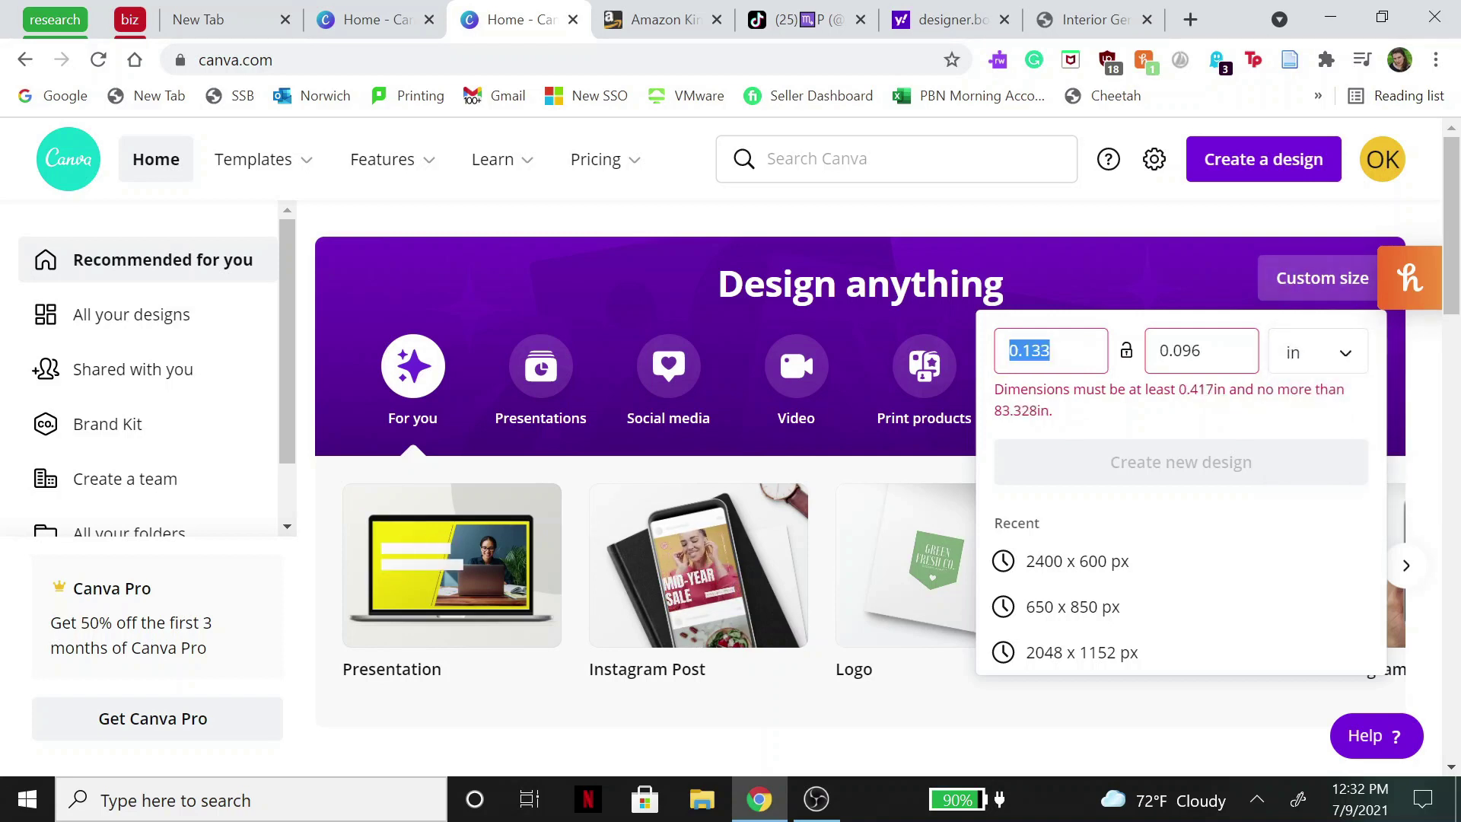
pyautogui.write('12.722')
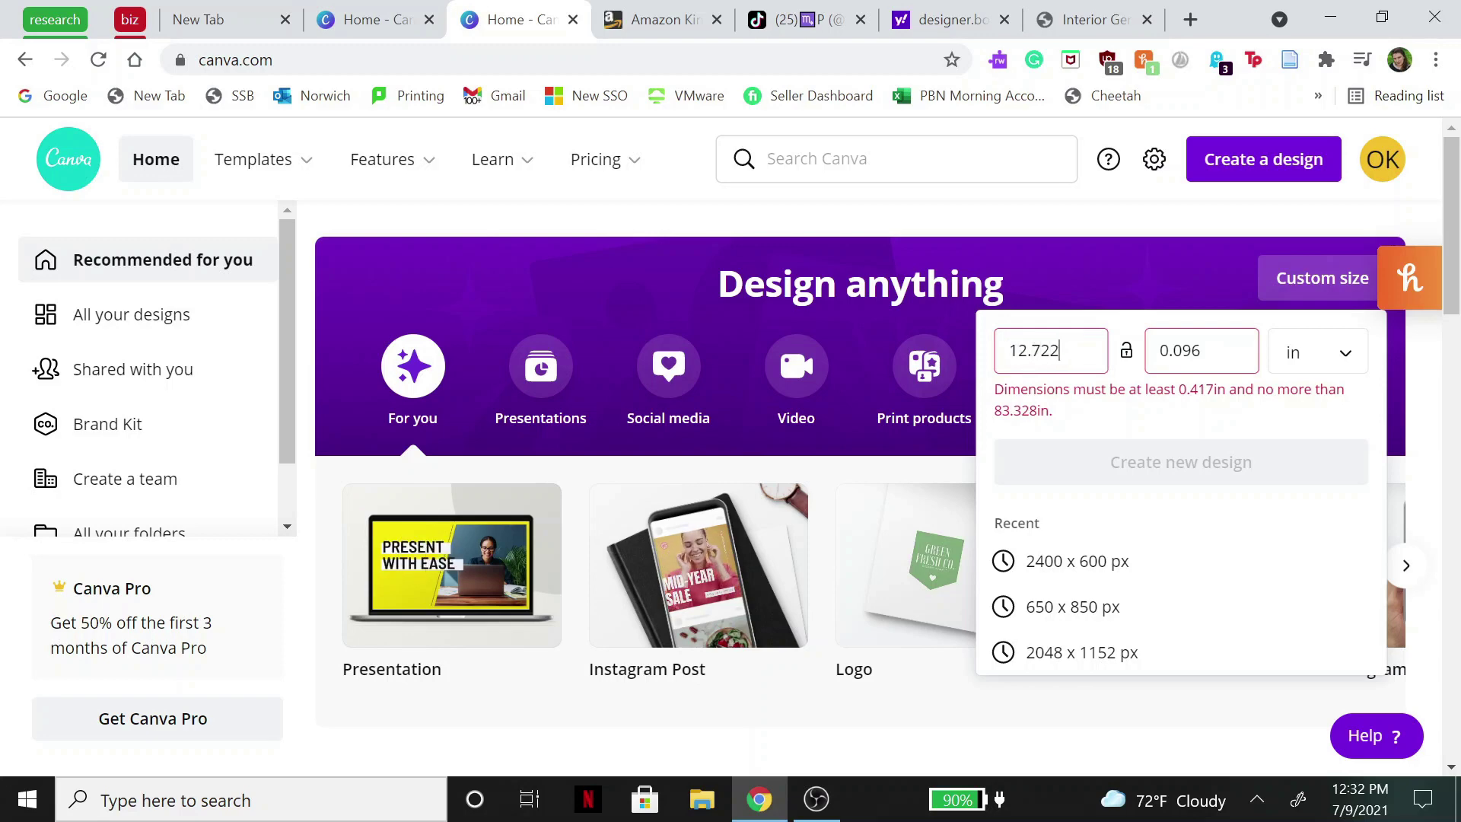
pyautogui.press('Tab')
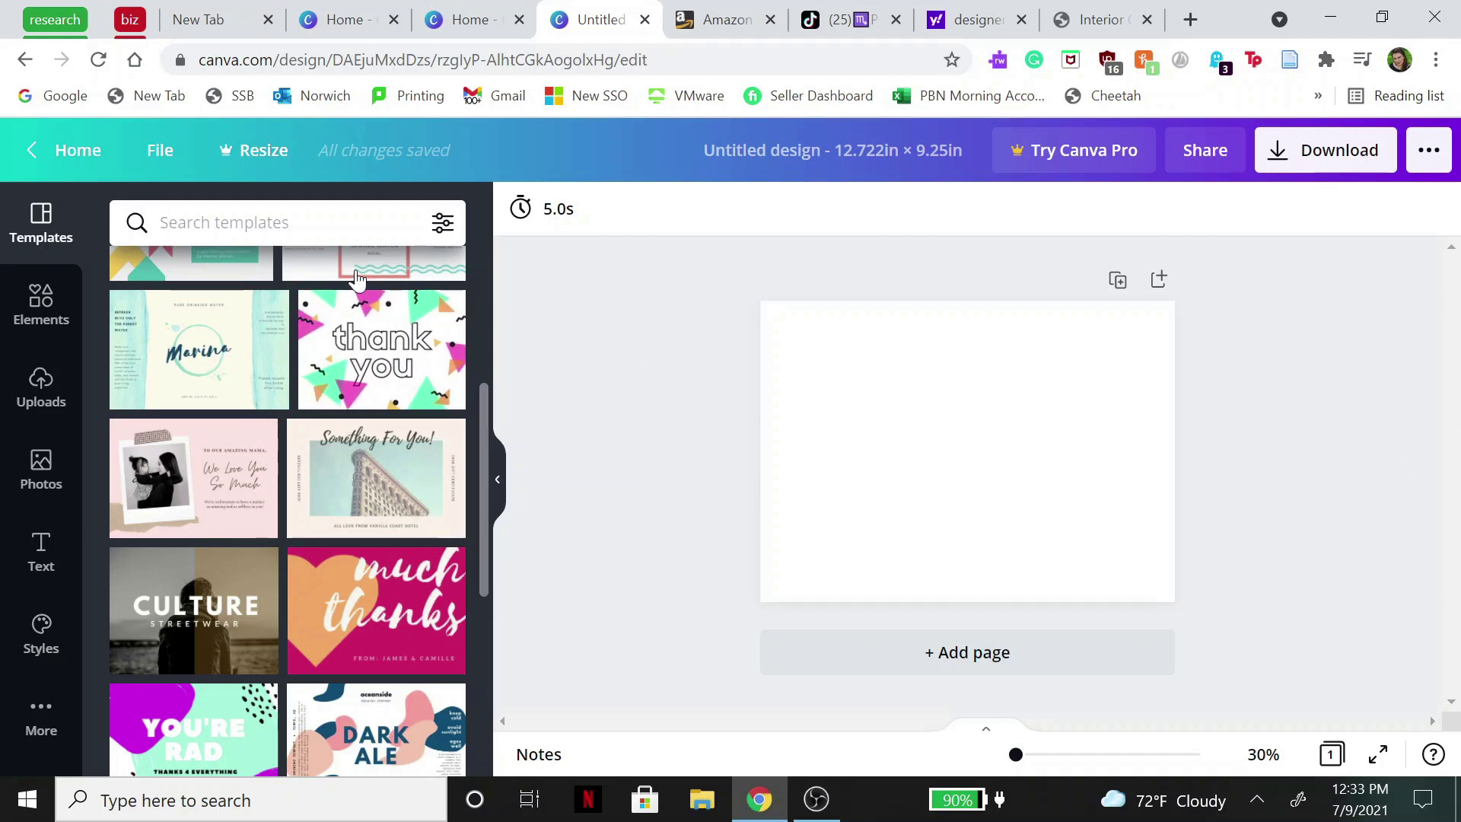
# Fill the page background with light blue, lightened to #7AC3ED
pyautogui.click(898, 403)
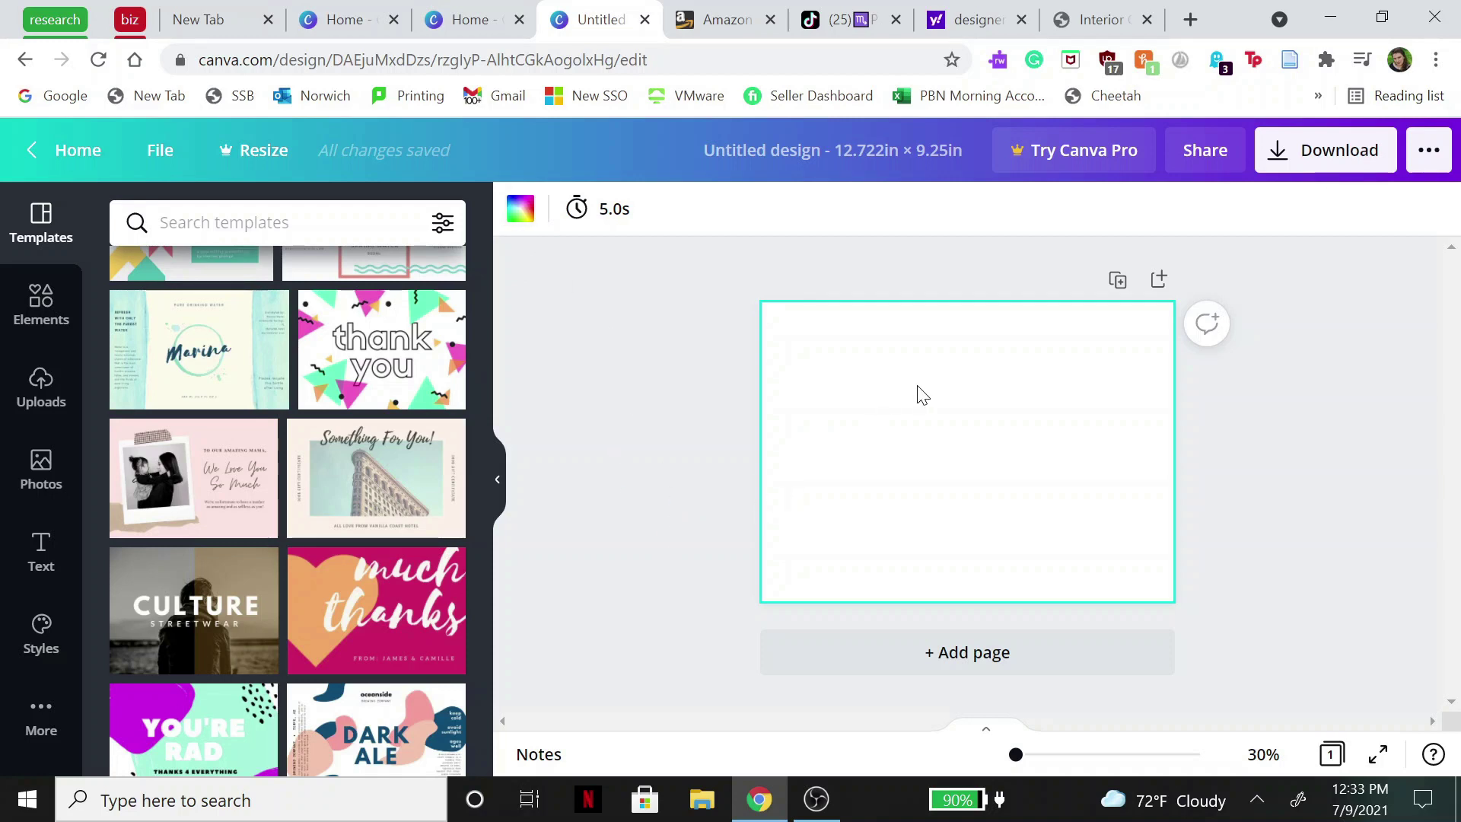
pyautogui.click(521, 210)
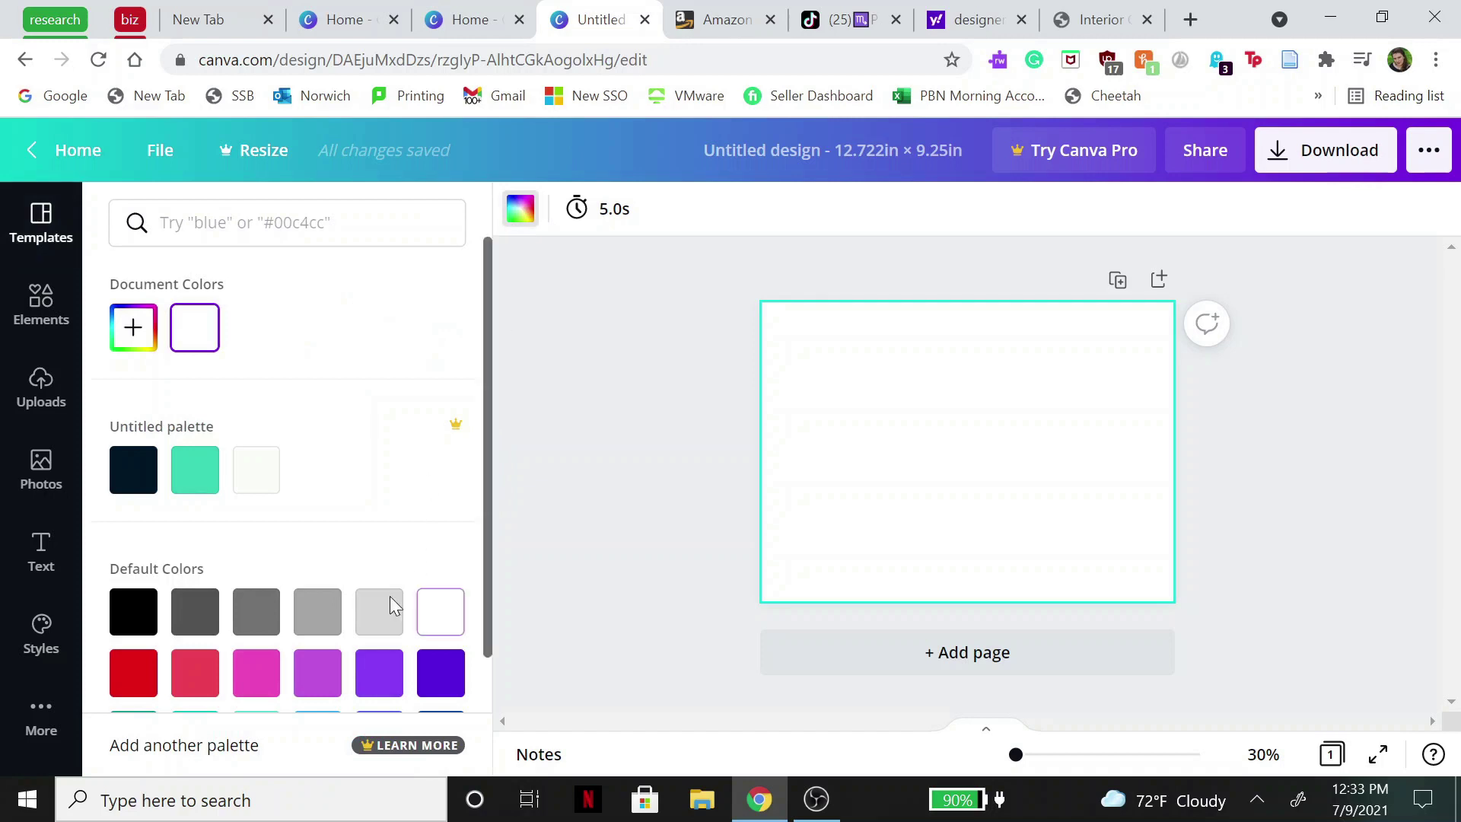
pyautogui.scroll(-2, 391, 604)
pyautogui.click(317, 584)
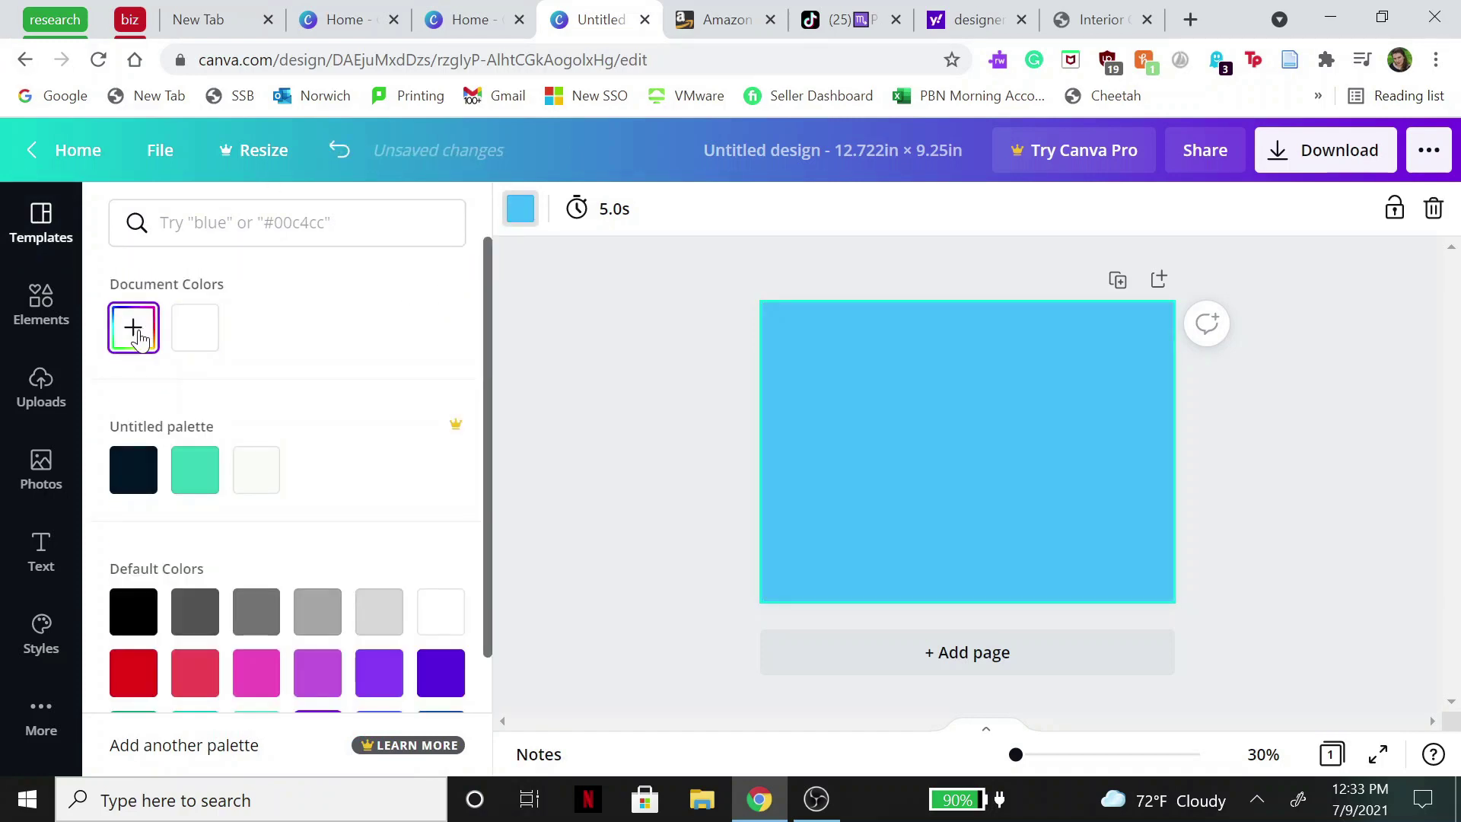
pyautogui.click(132, 327)
pyautogui.moveTo(360, 390); pyautogui.dragTo(238, 389)
pyautogui.click(643, 352)
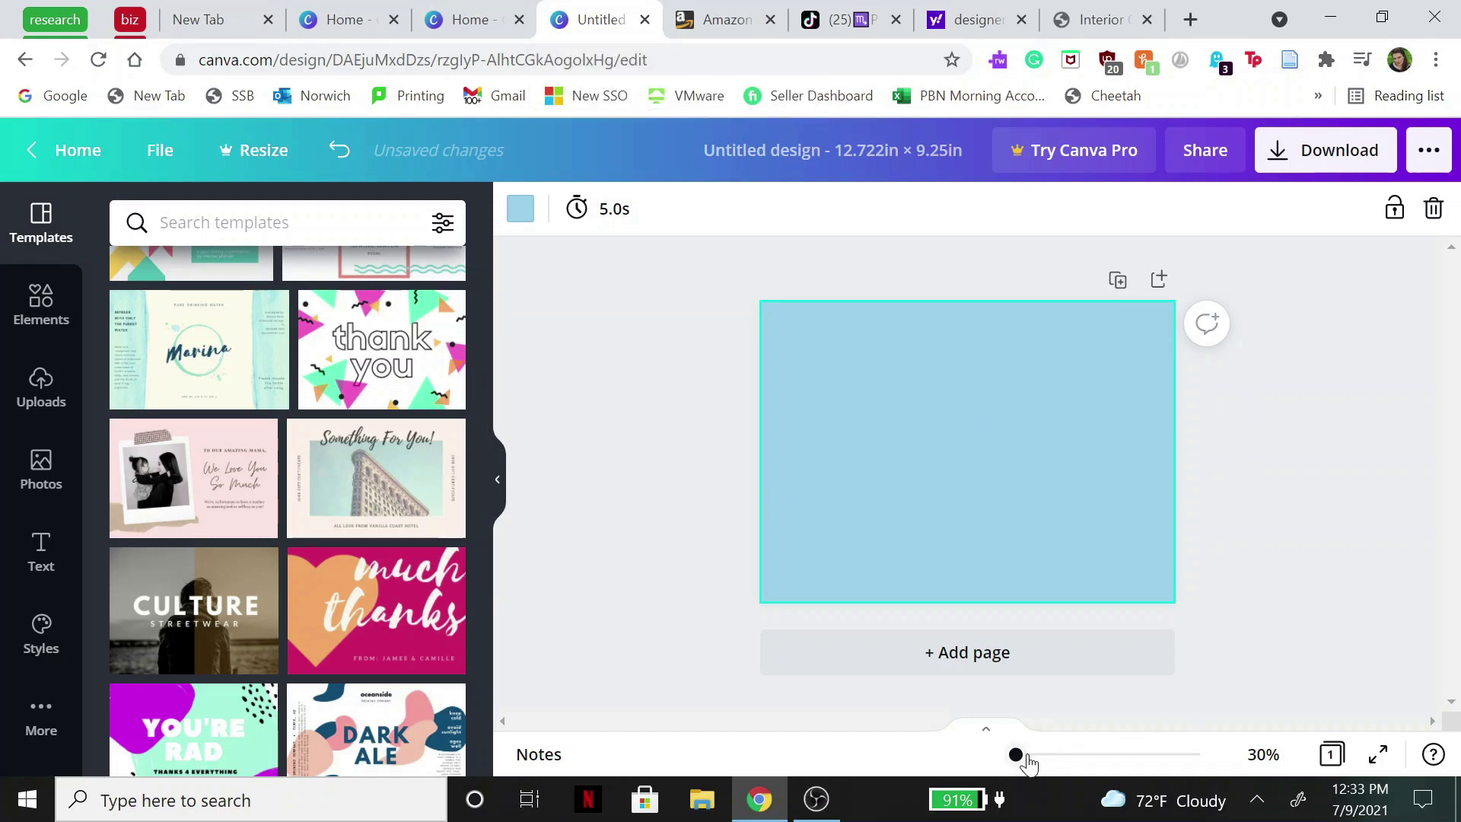
pyautogui.moveTo(1017, 755); pyautogui.dragTo(1020, 754)
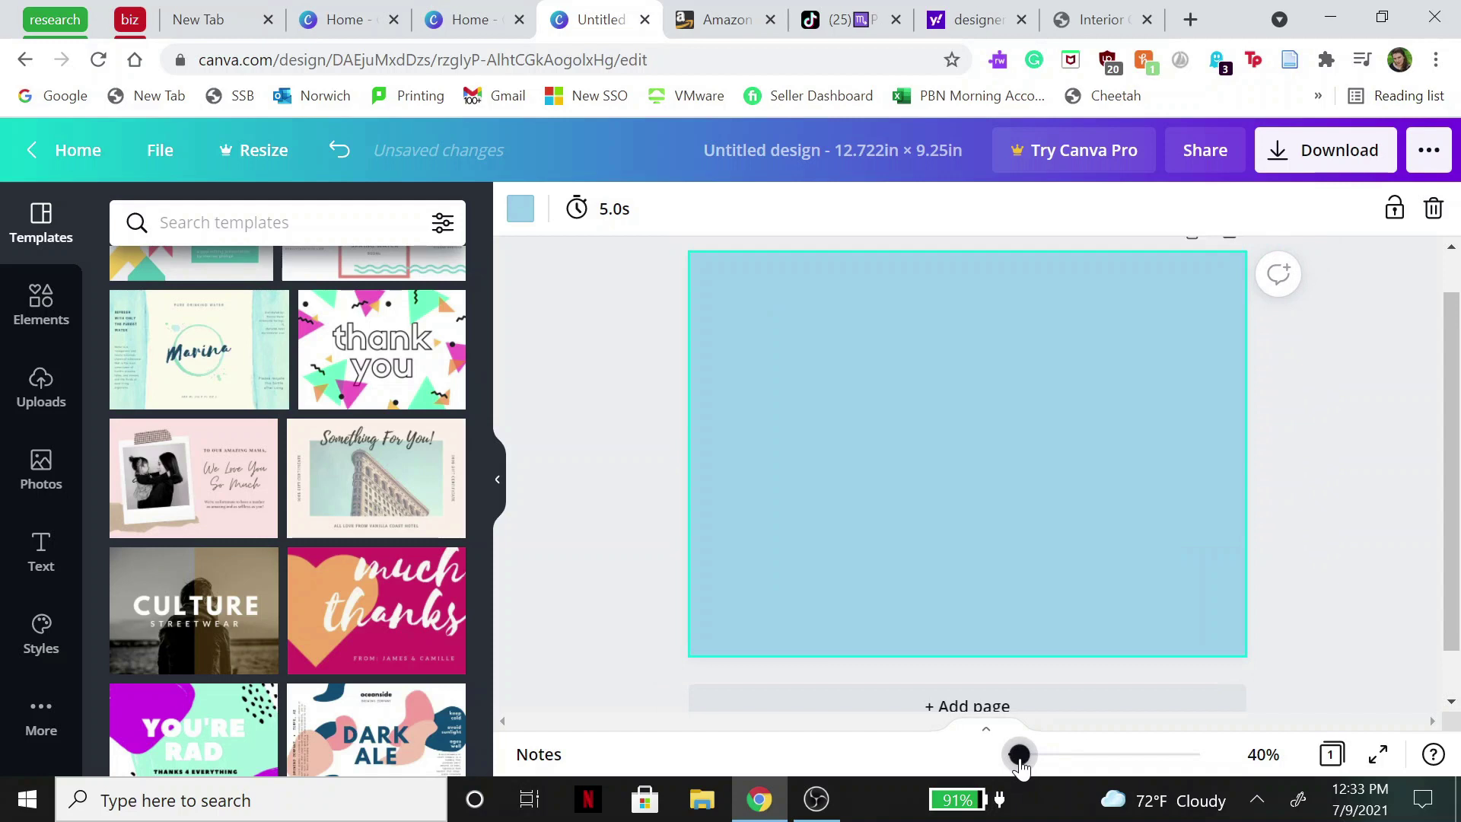
pyautogui.click(1307, 440)
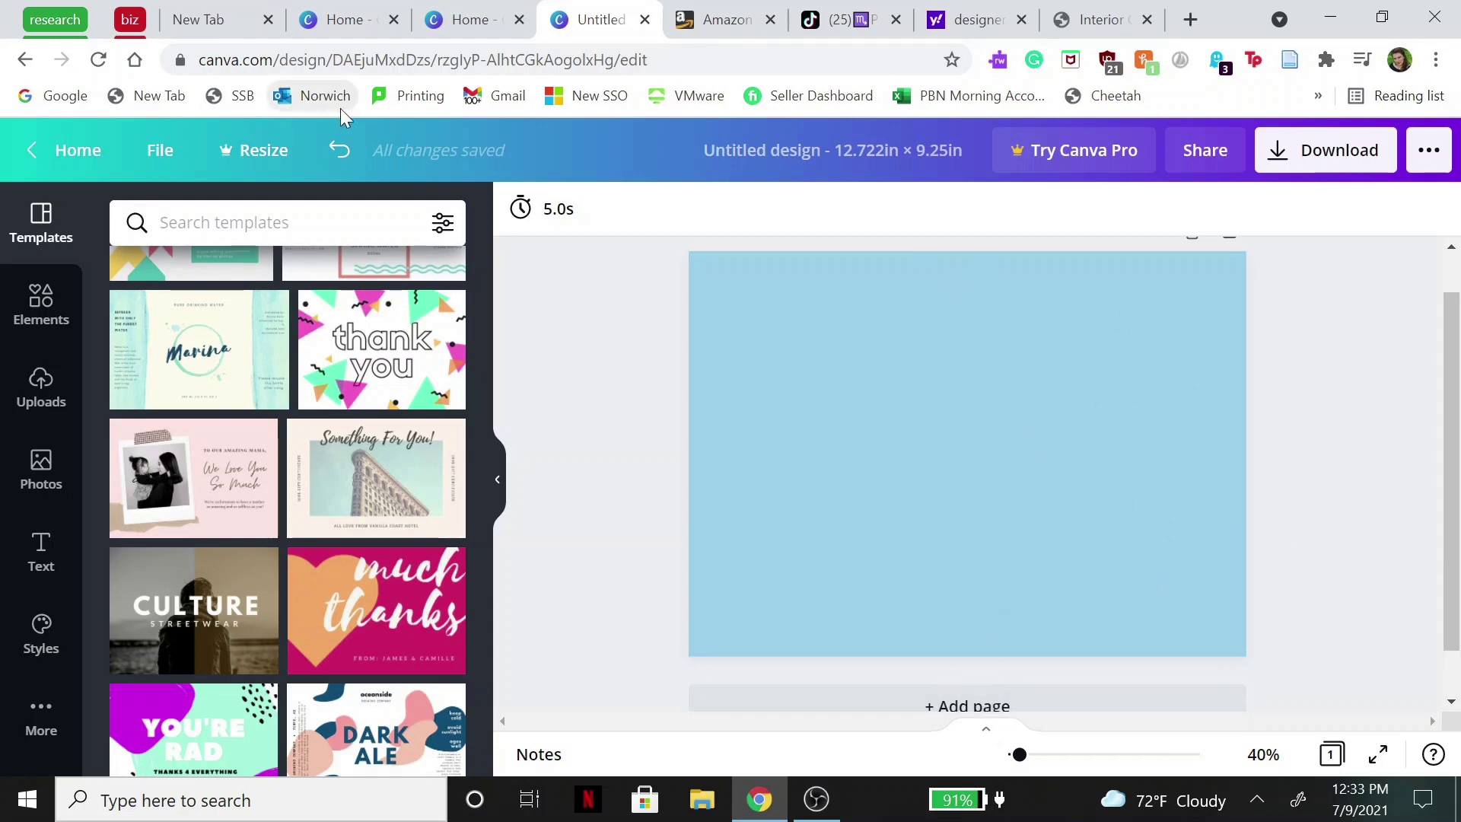
# Search Elements for 'sailboat' and check the free sailboat graphic's licence terms
pyautogui.click(41, 304)
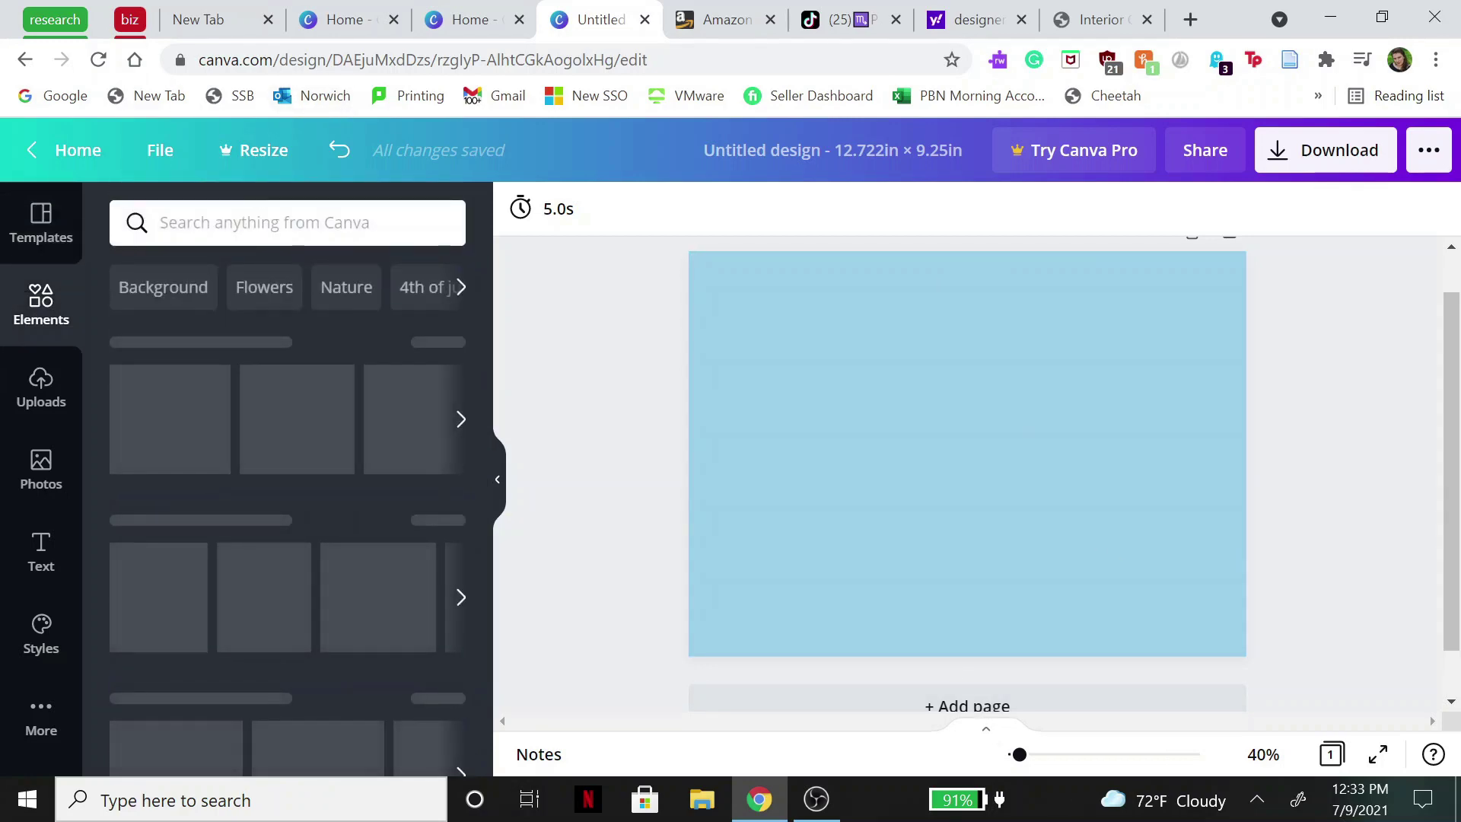
pyautogui.write('sailboat')
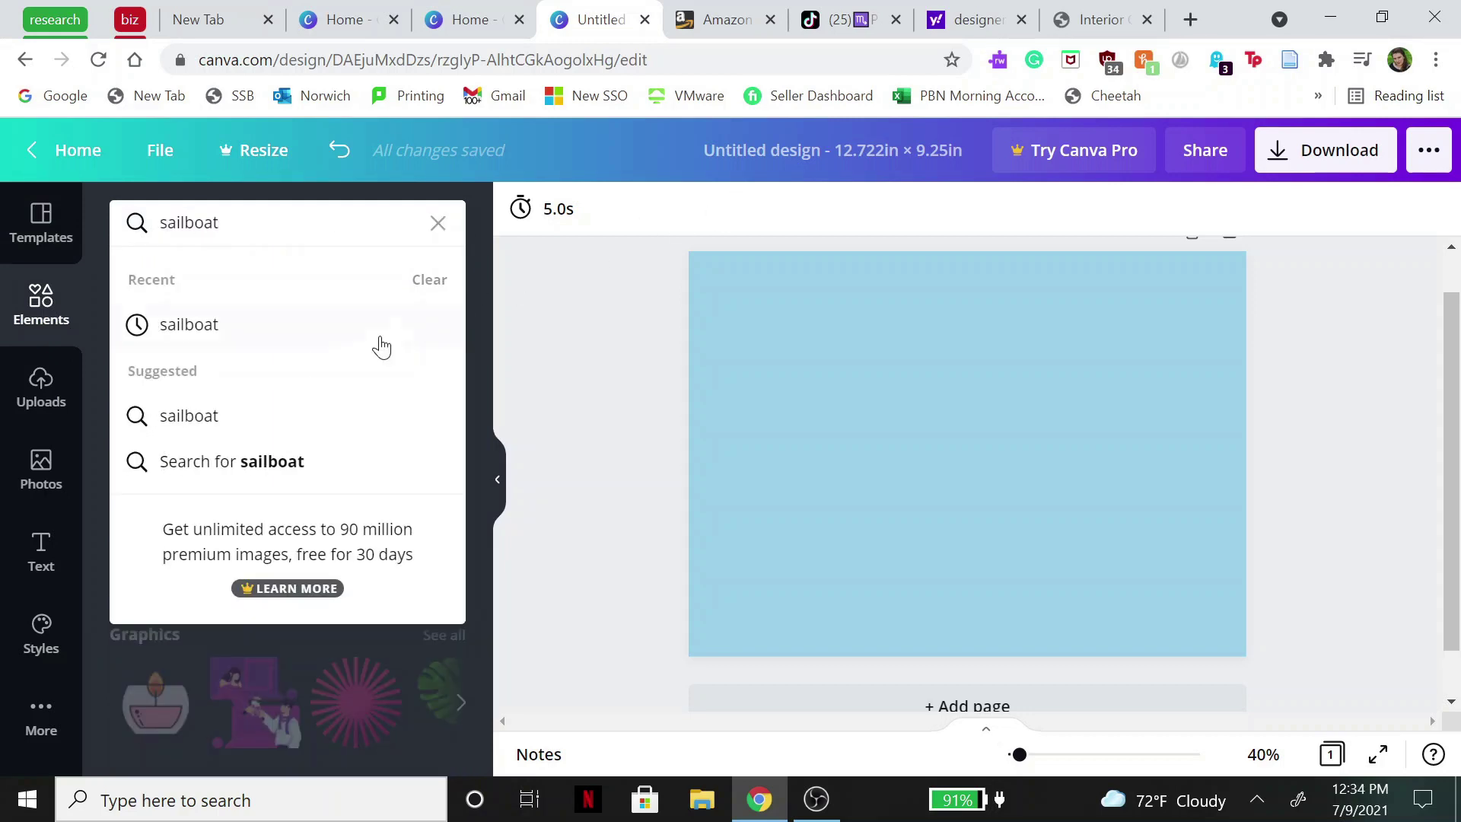
pyautogui.click(275, 327)
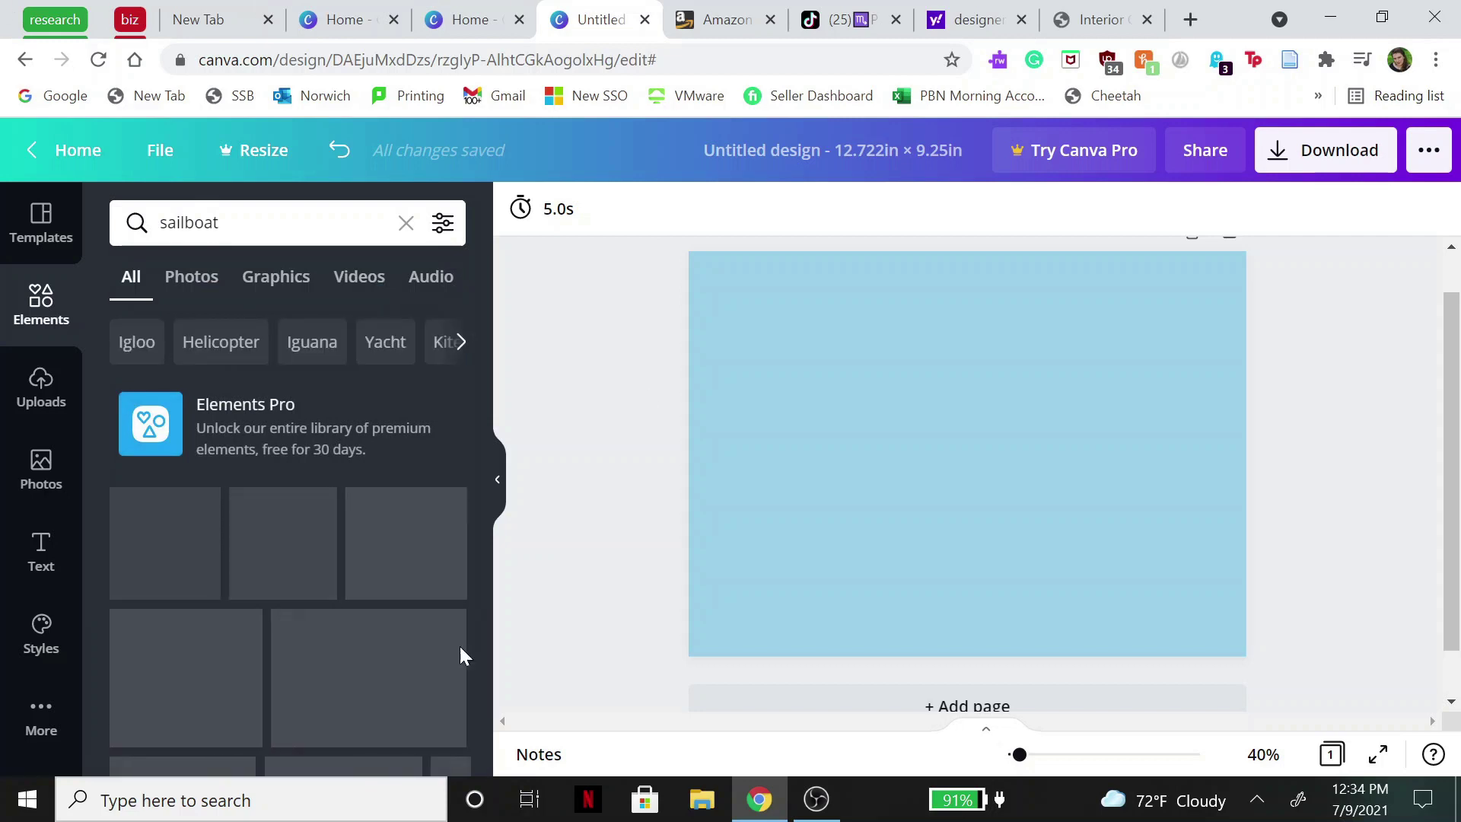
pyautogui.scroll(-2, 103, 426)
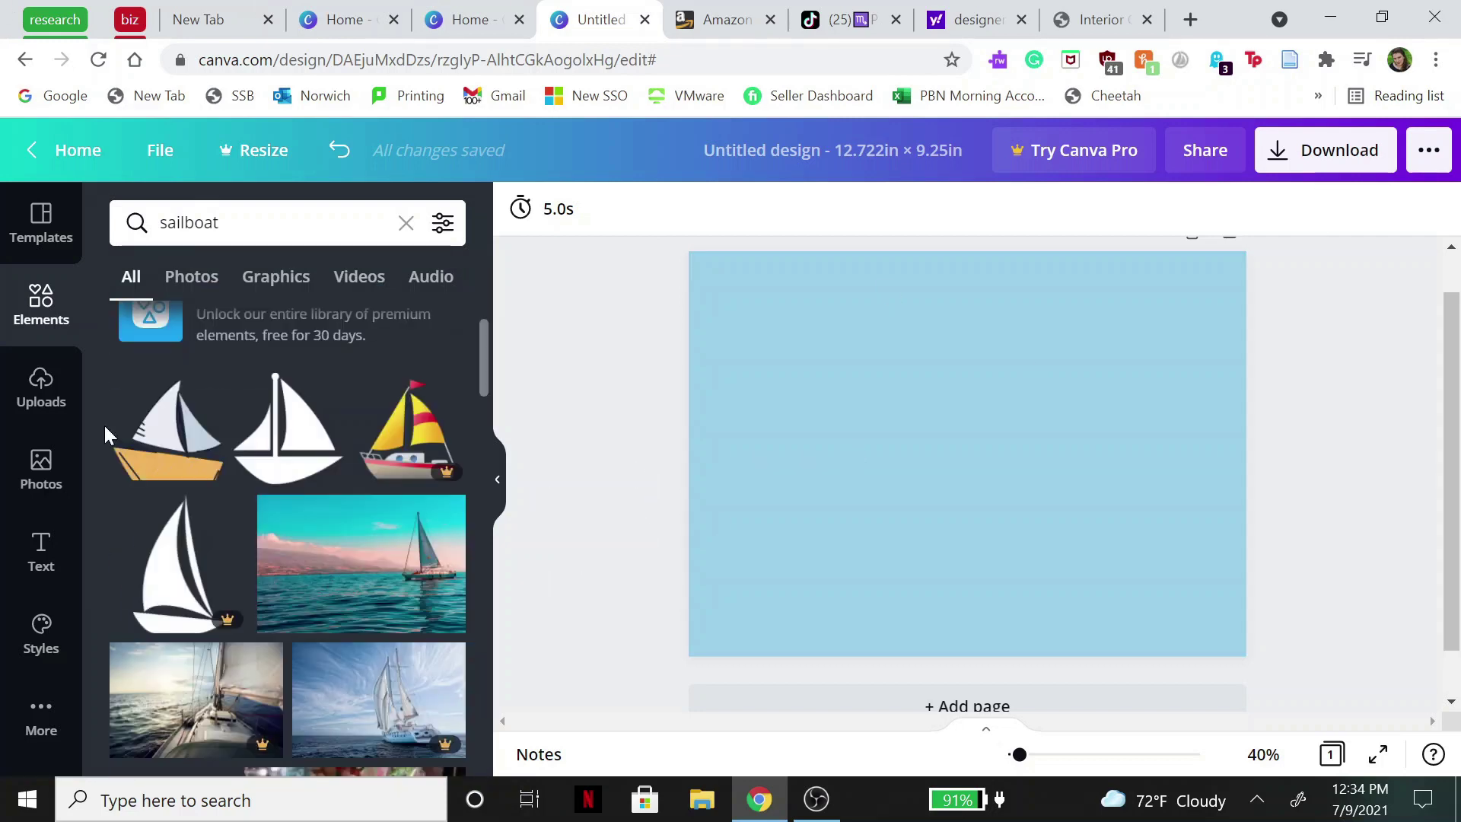
pyautogui.click(204, 394)
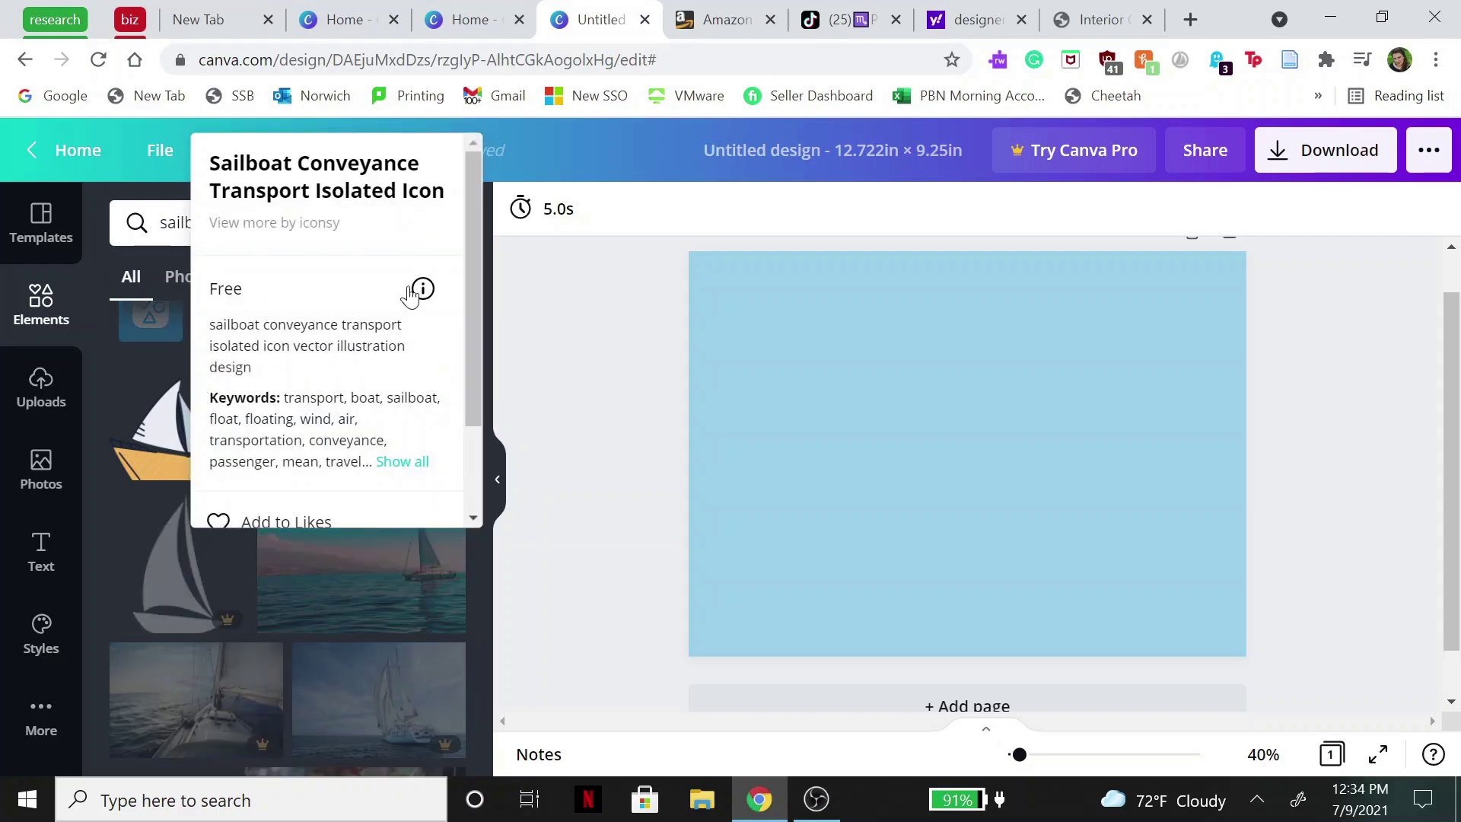
pyautogui.click(423, 290)
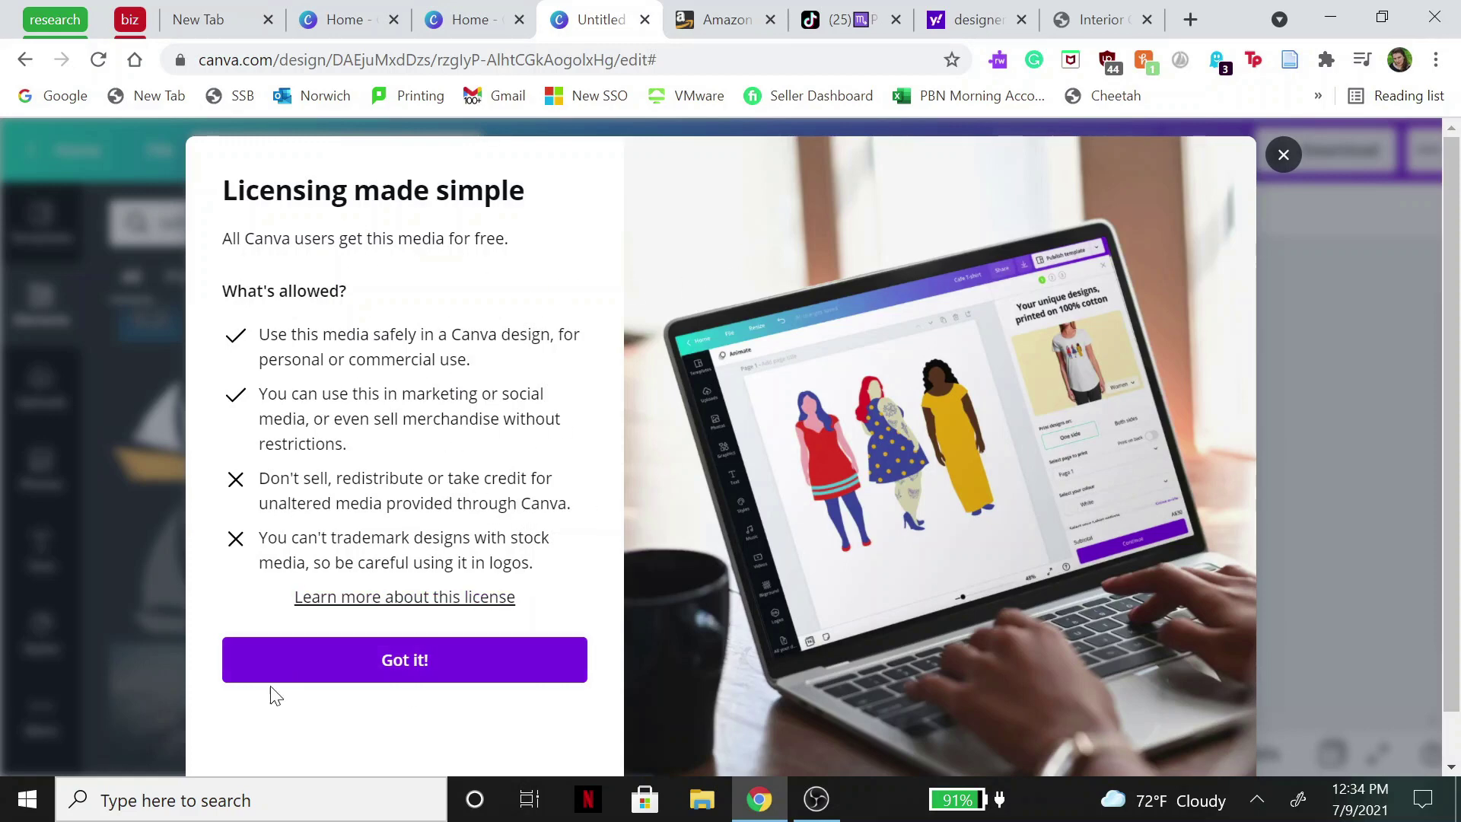
pyautogui.click(486, 668)
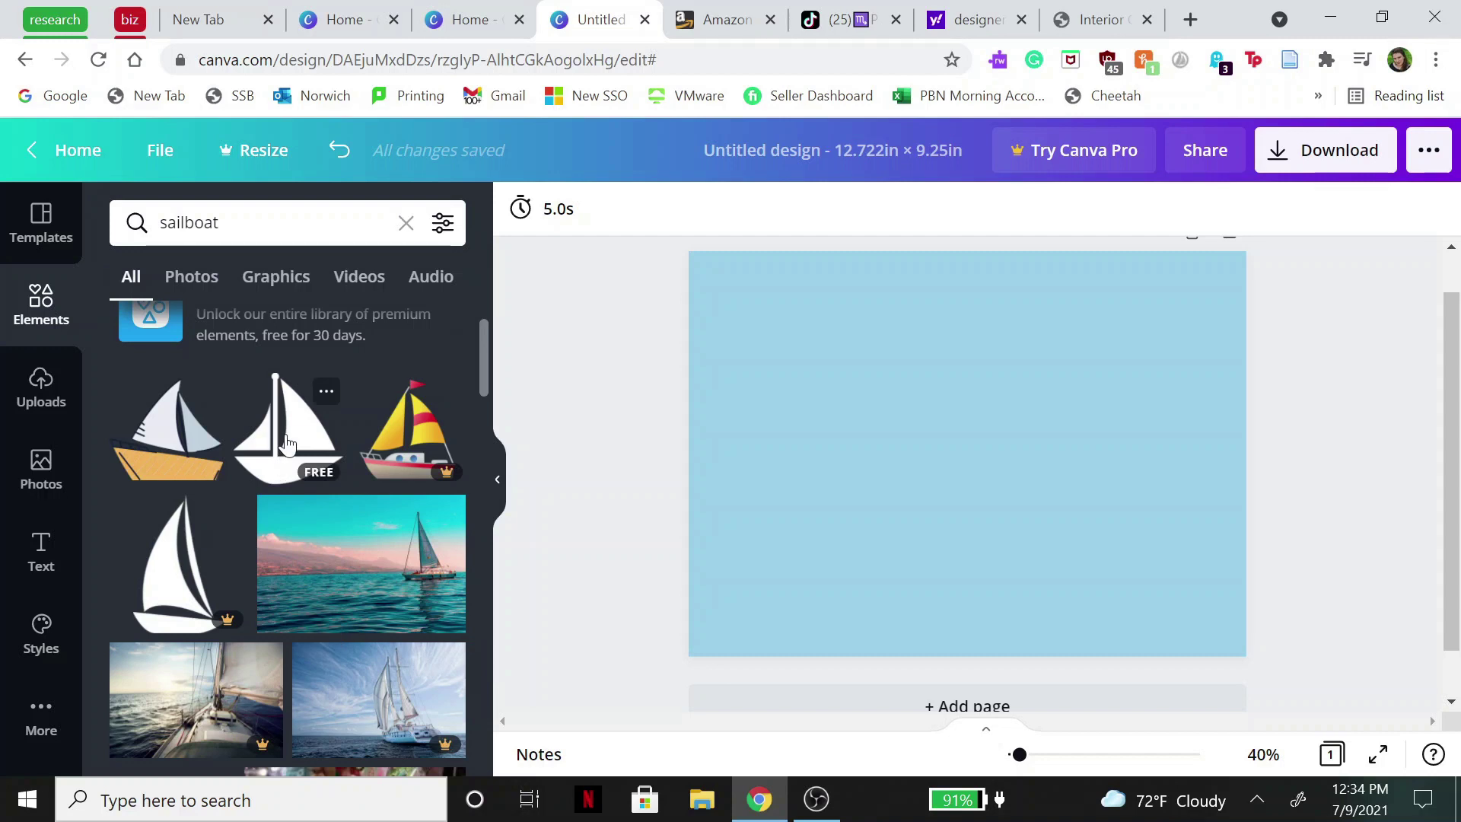
# Add the sailboat graphic and move it to the page's right side
pyautogui.click(286, 445)
pyautogui.moveTo(968, 464); pyautogui.dragTo(1120, 450)
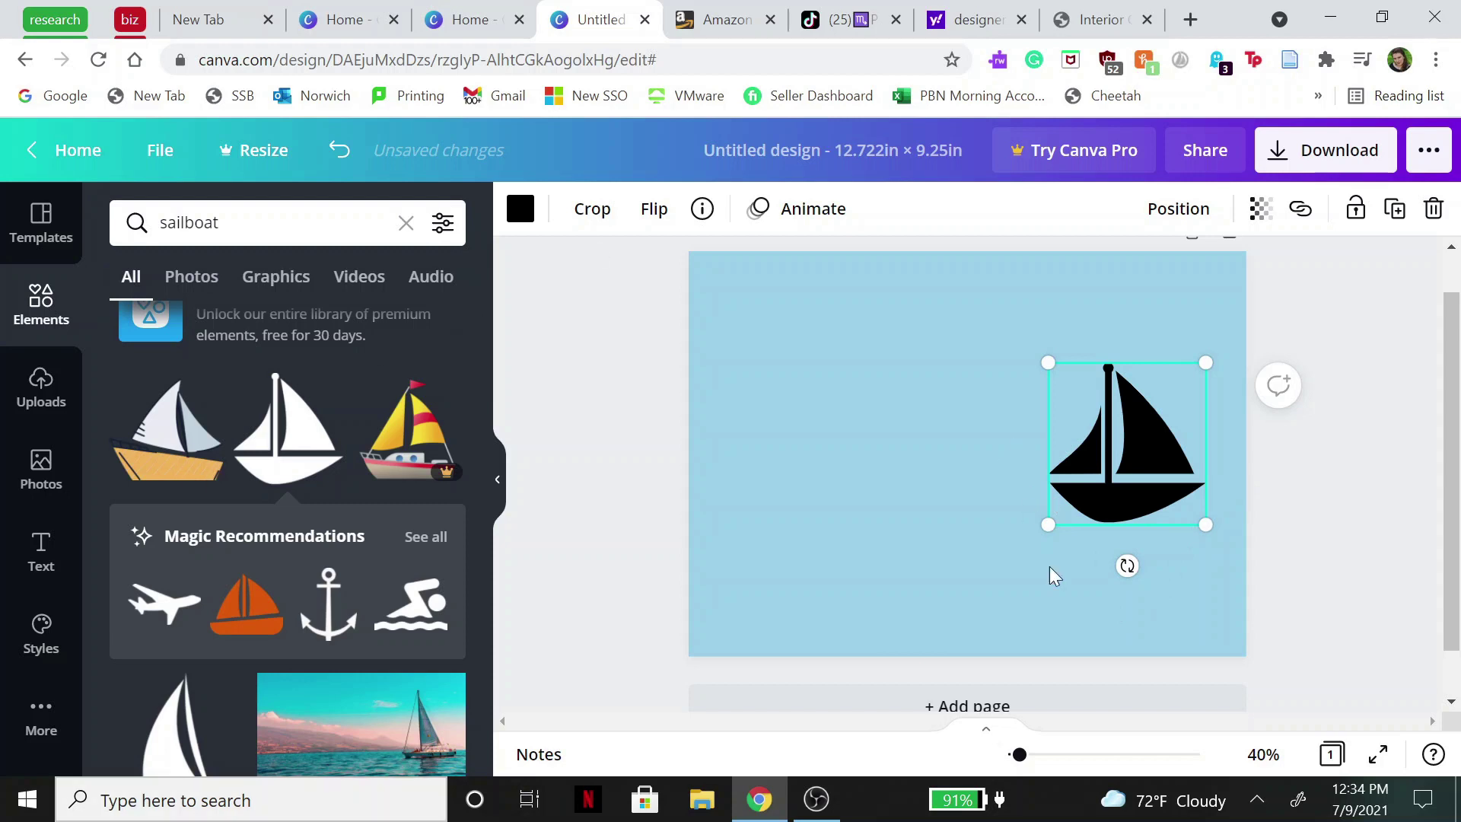
pyautogui.click(266, 222)
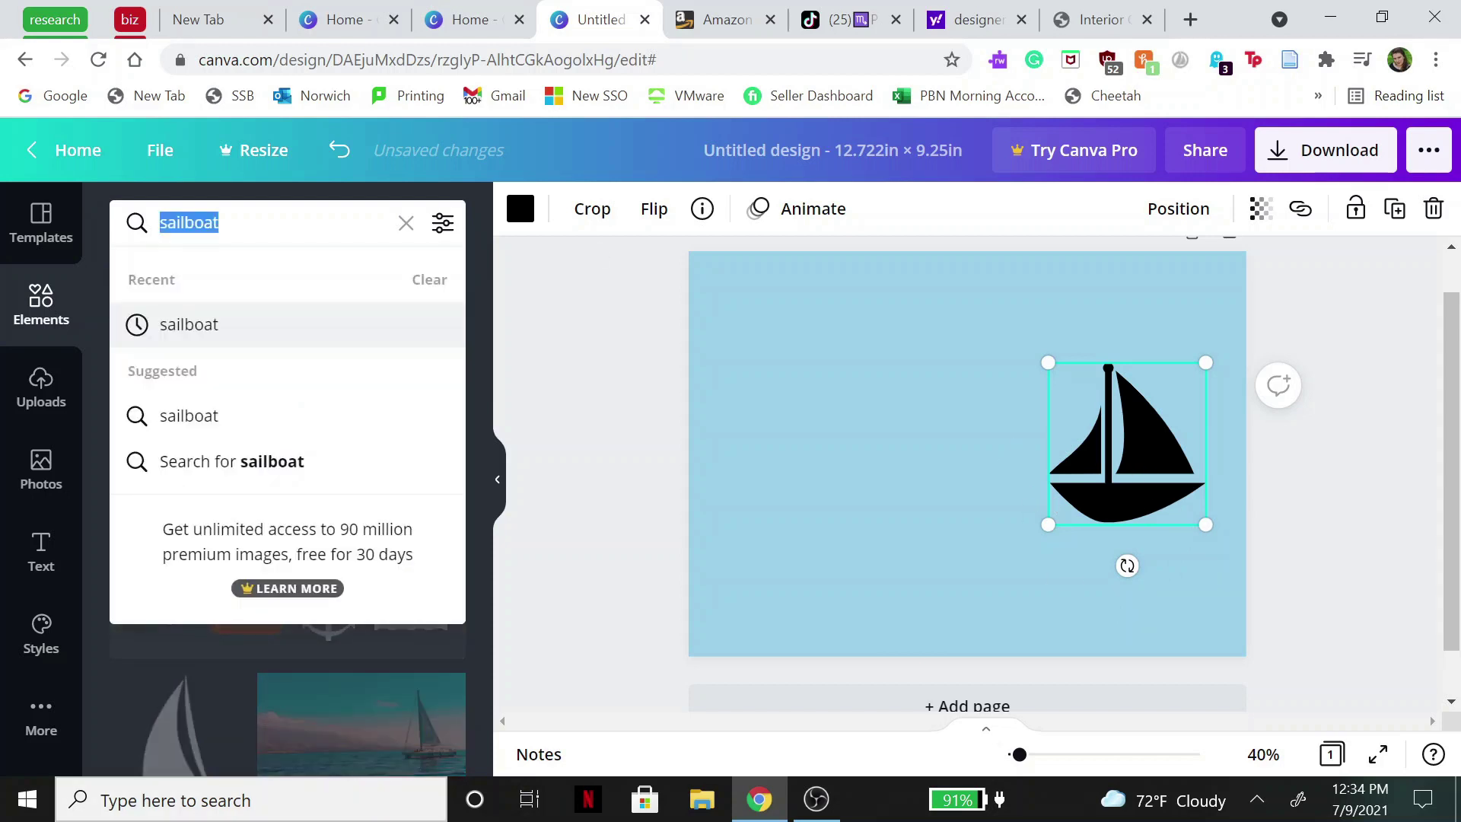
# Add the curly 'waves' graphic, shrink it, and centre the sailboat above it
pyautogui.write('waves')
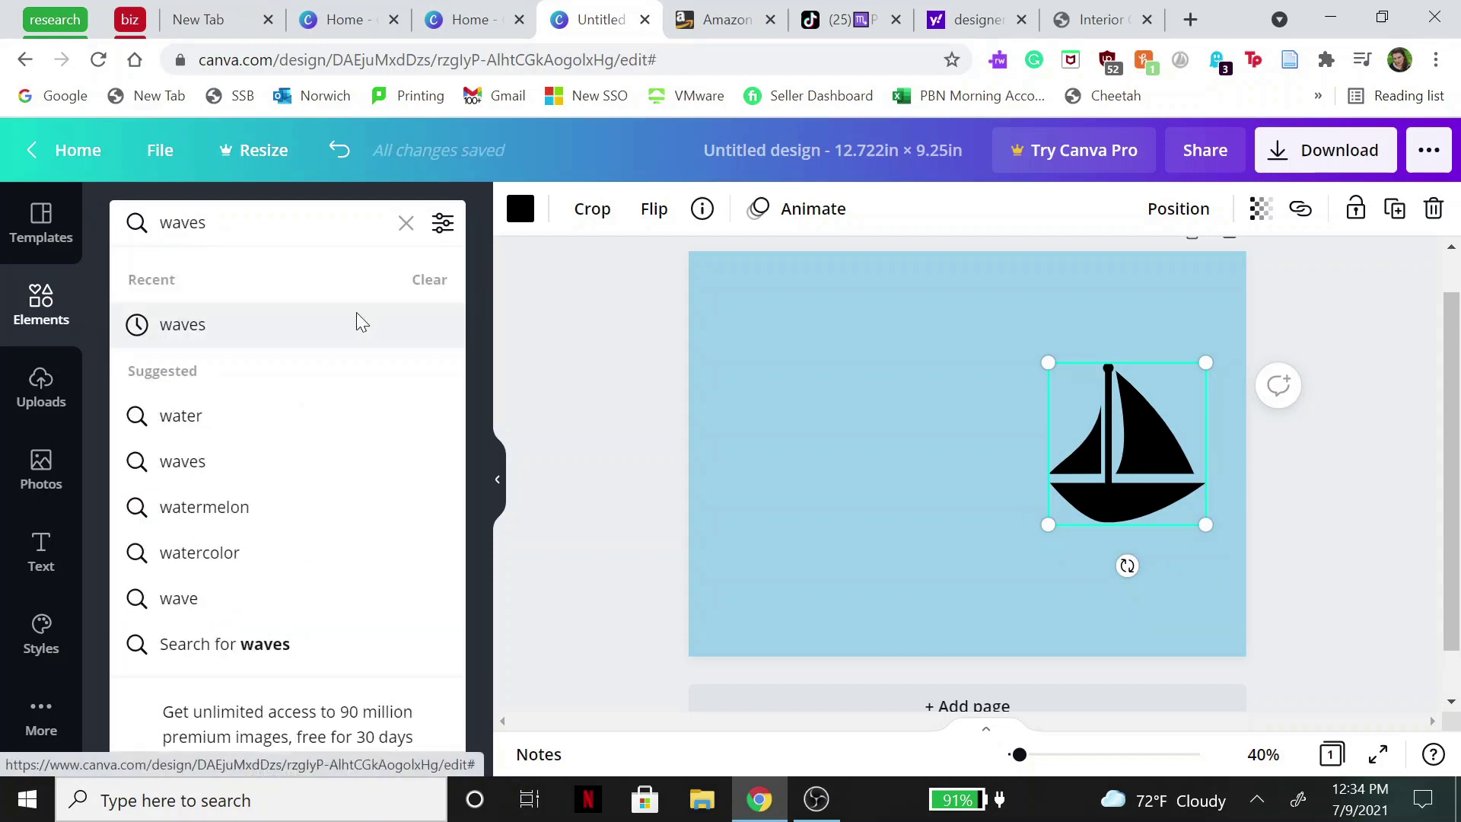
pyautogui.click(360, 320)
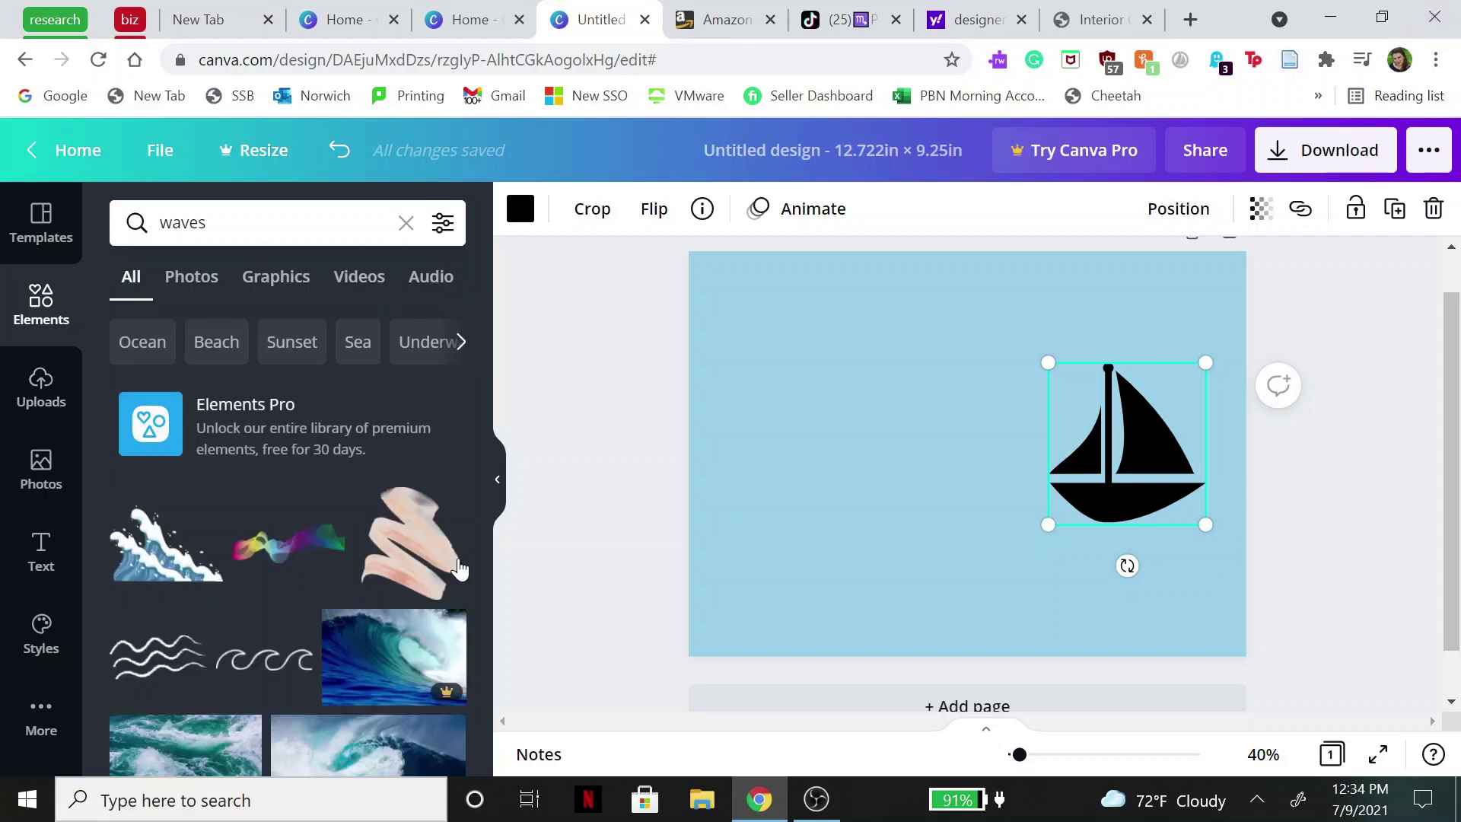
pyautogui.click(263, 659)
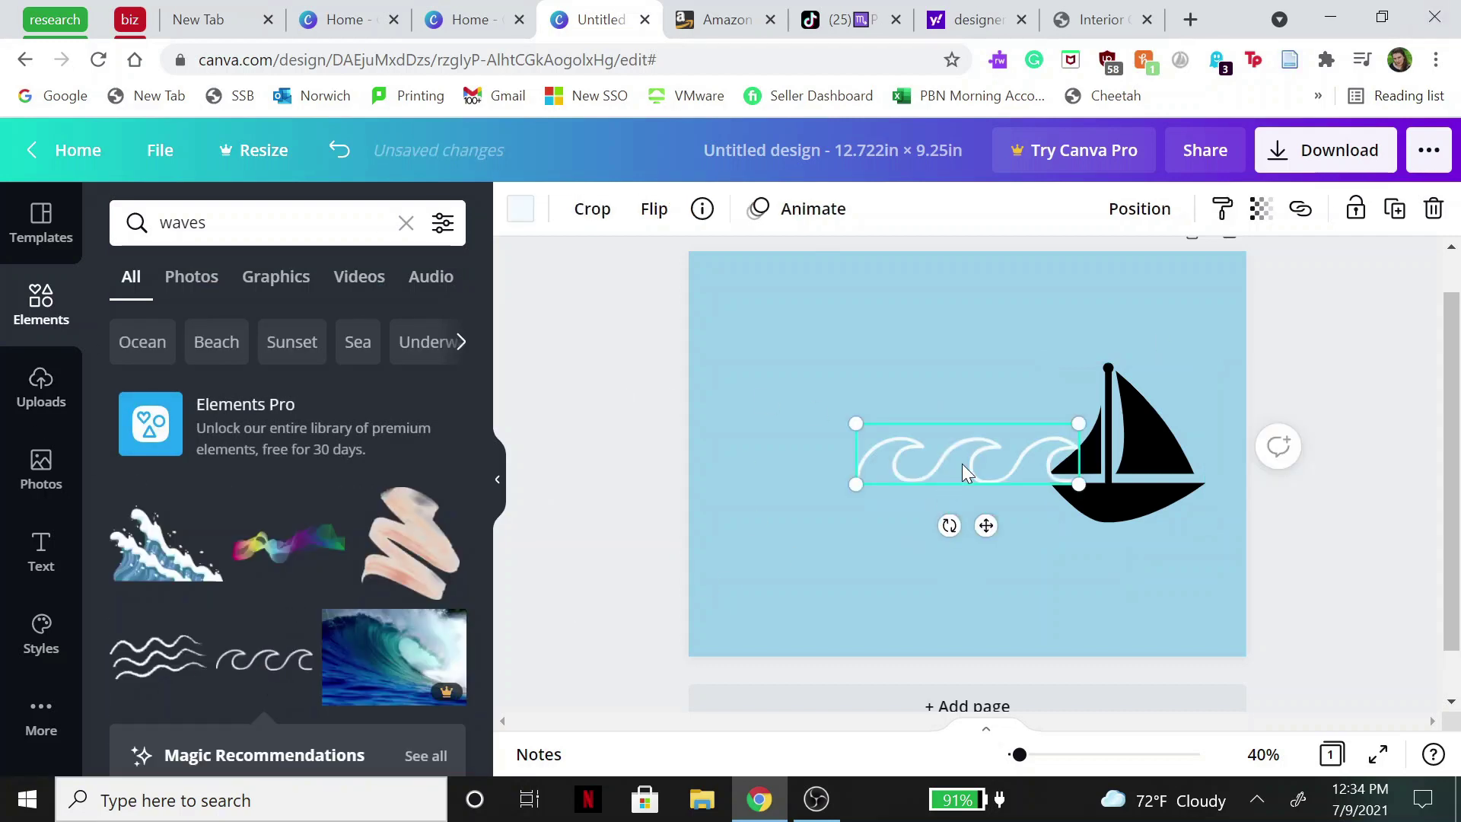
pyautogui.moveTo(962, 464); pyautogui.dragTo(1107, 565)
pyautogui.moveTo(1237, 580); pyautogui.dragTo(1204, 576)
pyautogui.moveTo(1117, 559)
pyautogui.mouseDown()
pyautogui.moveTo(1136, 559)
pyautogui.moveTo(1122, 555)
pyautogui.mouseUp()
pyautogui.click(1126, 484)
pyautogui.moveTo(1127, 484); pyautogui.dragTo(1119, 490)
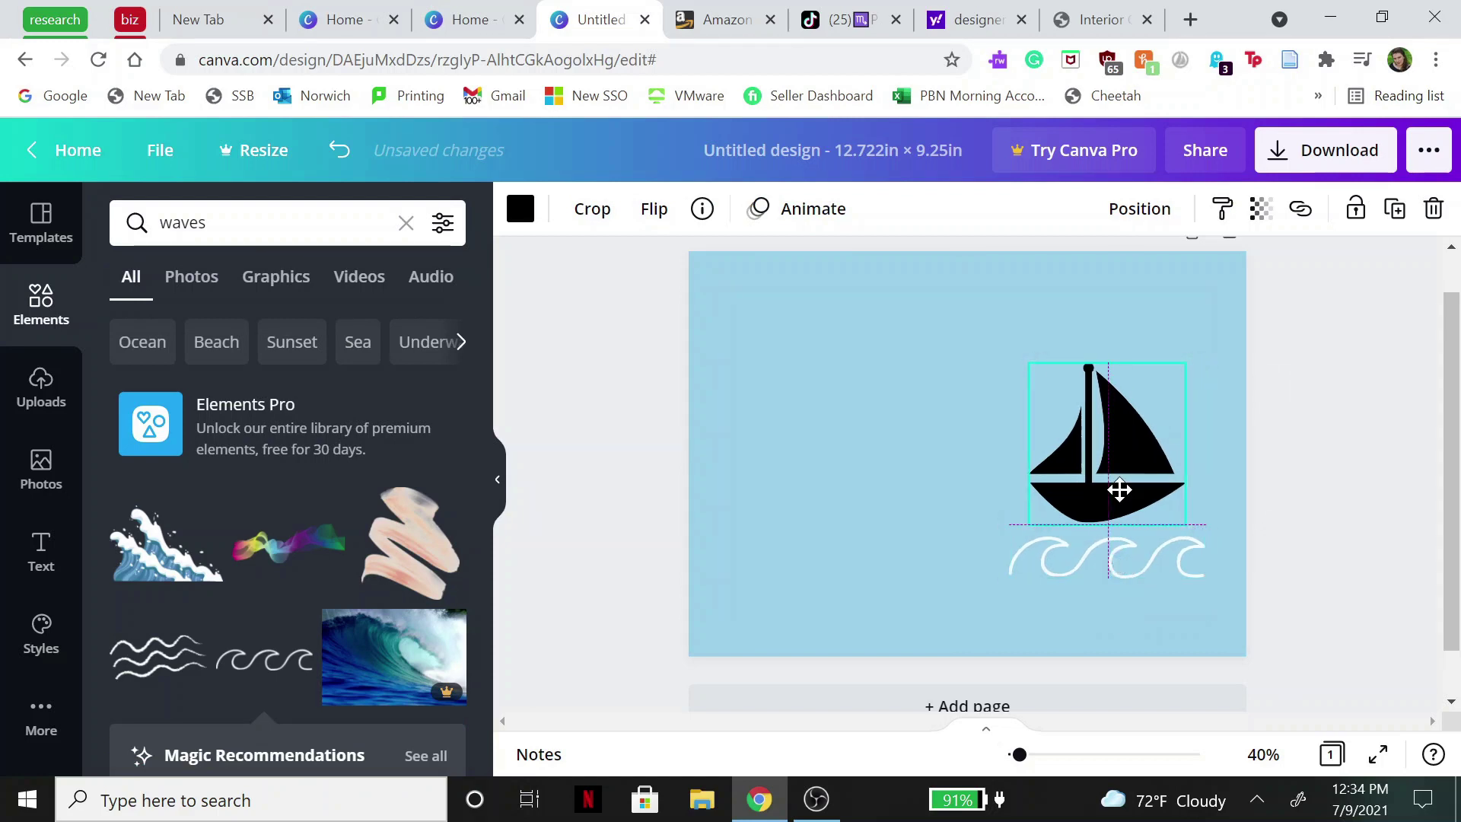
# Search 'birds' and place the flying-birds graphic above the sailboat's mast
pyautogui.click(228, 223)
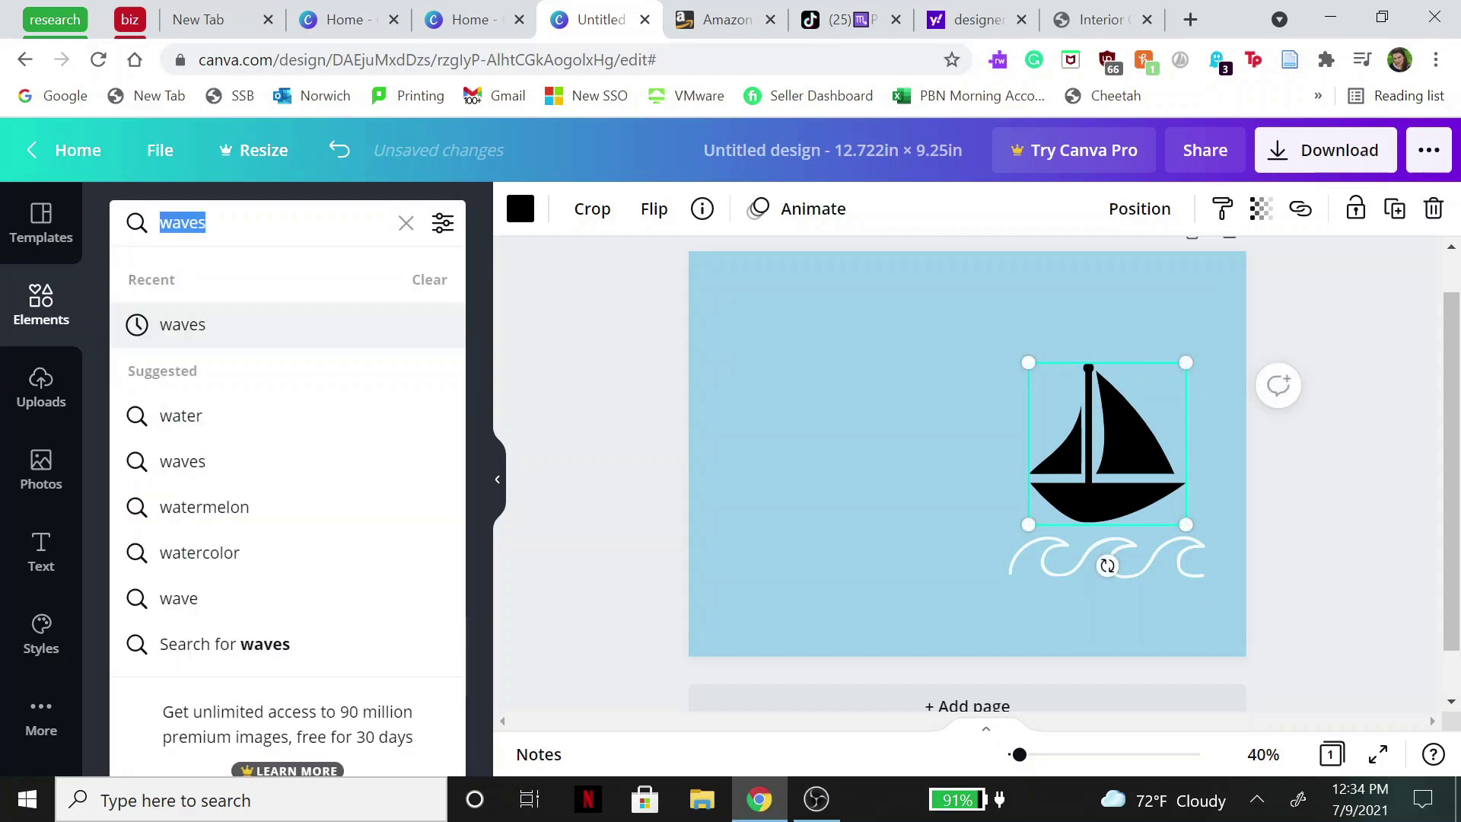
pyautogui.write('bro')
pyautogui.press('BackSpace')
pyautogui.press('BackSpace')
pyautogui.write('irds')
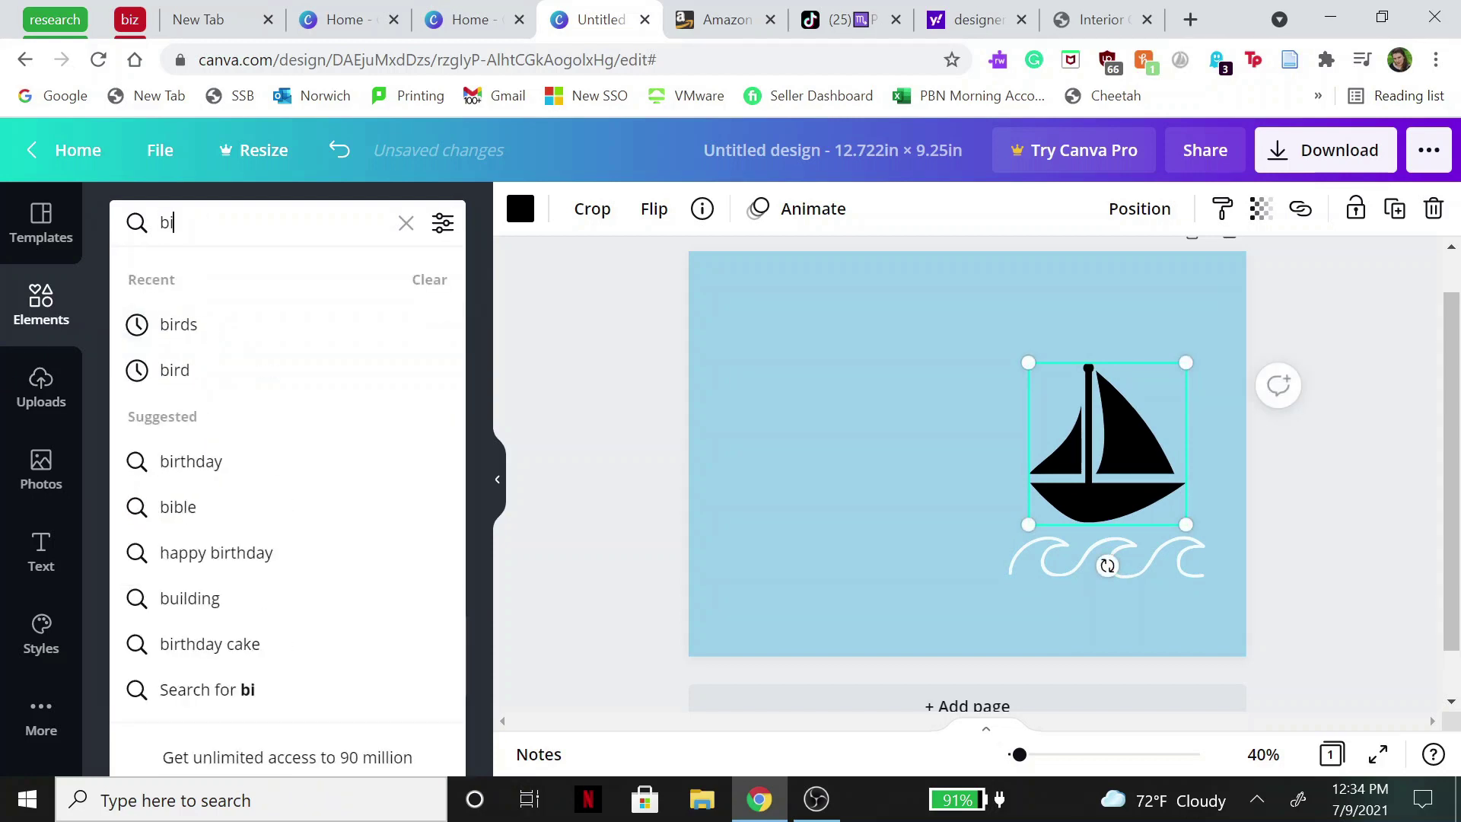
pyautogui.click(348, 329)
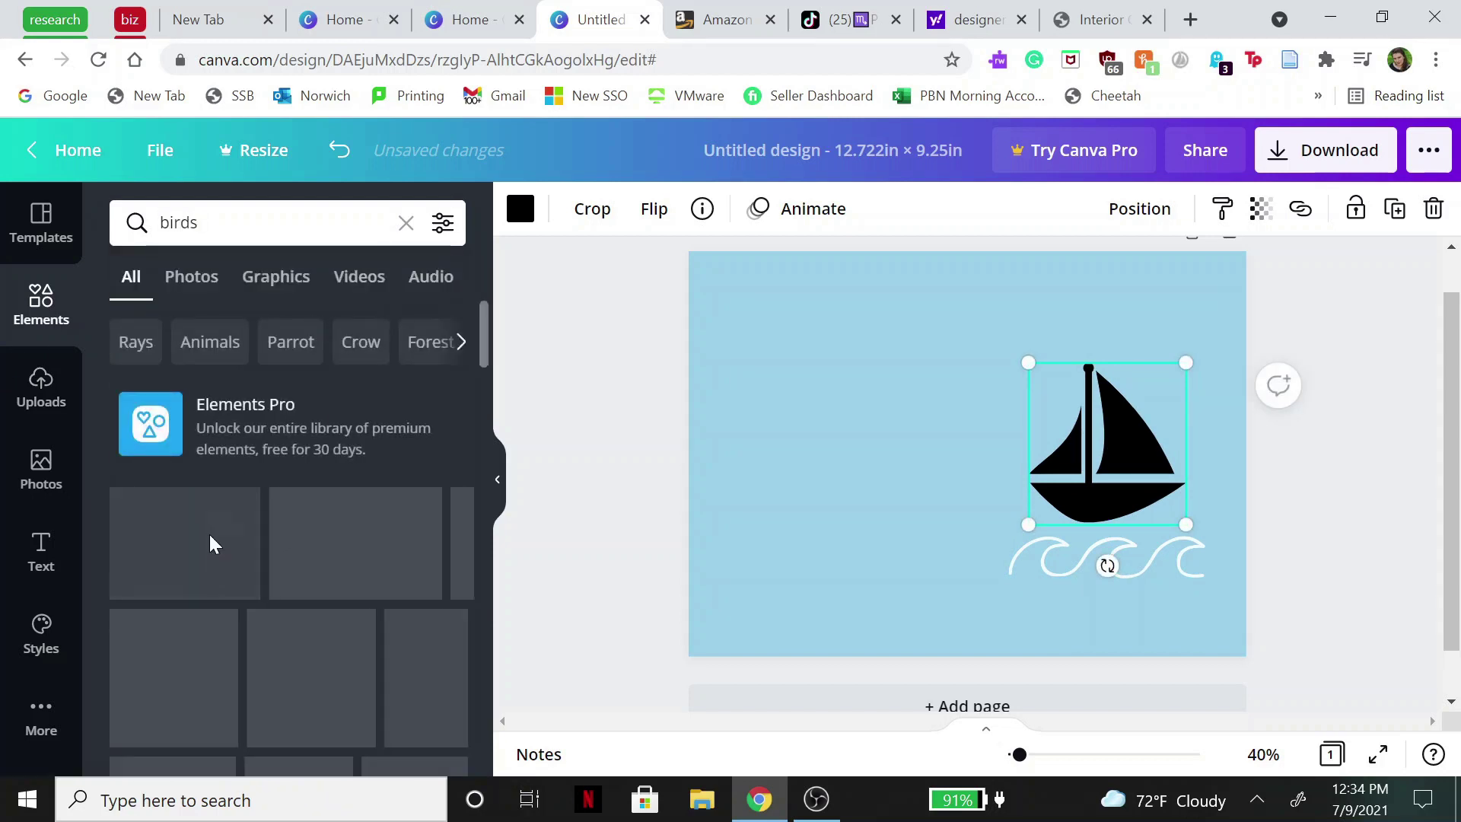
pyautogui.scroll(-3, 355, 466)
pyautogui.scroll(1, 380, 449)
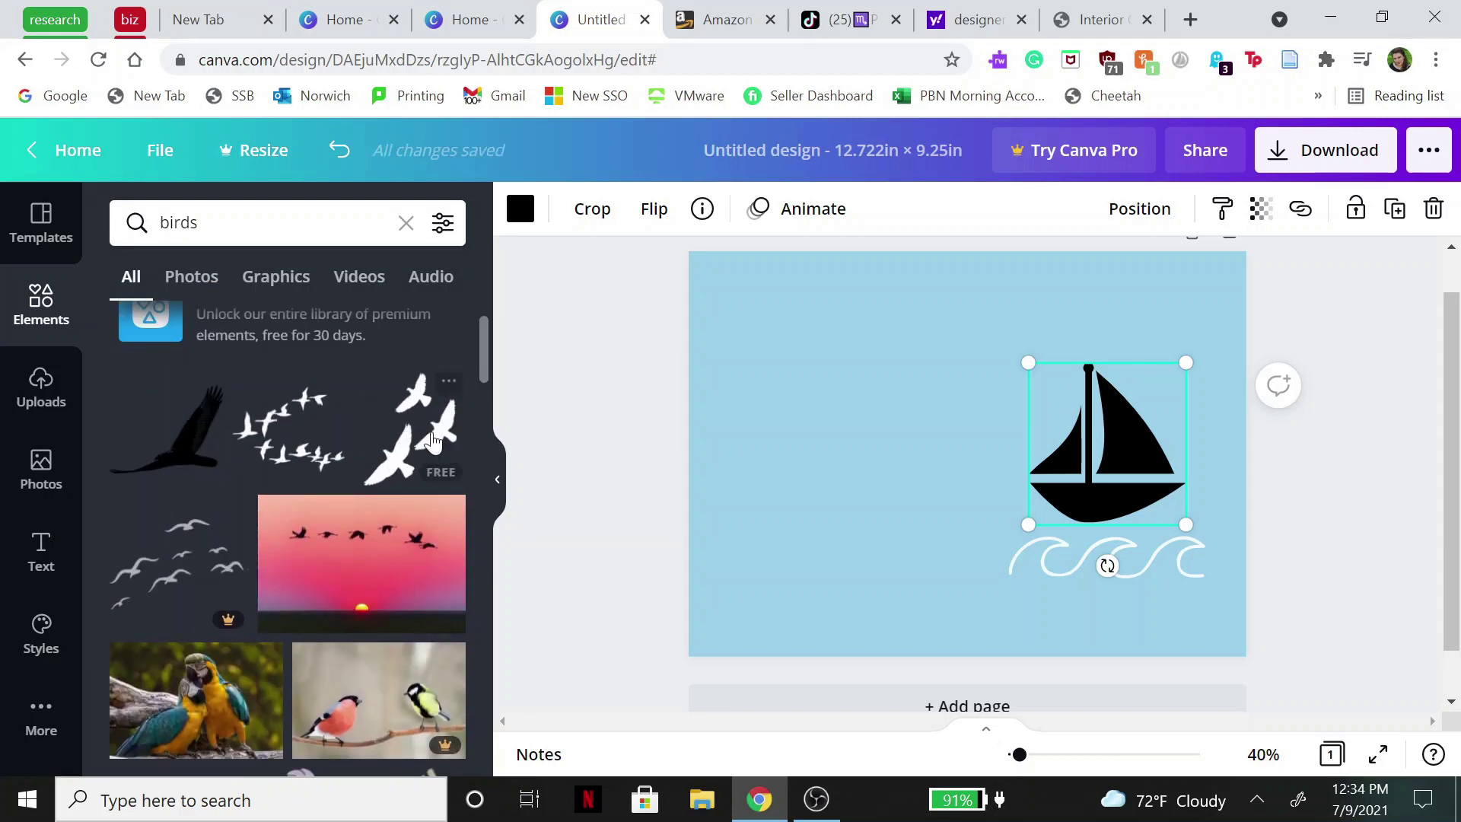
pyautogui.click(411, 428)
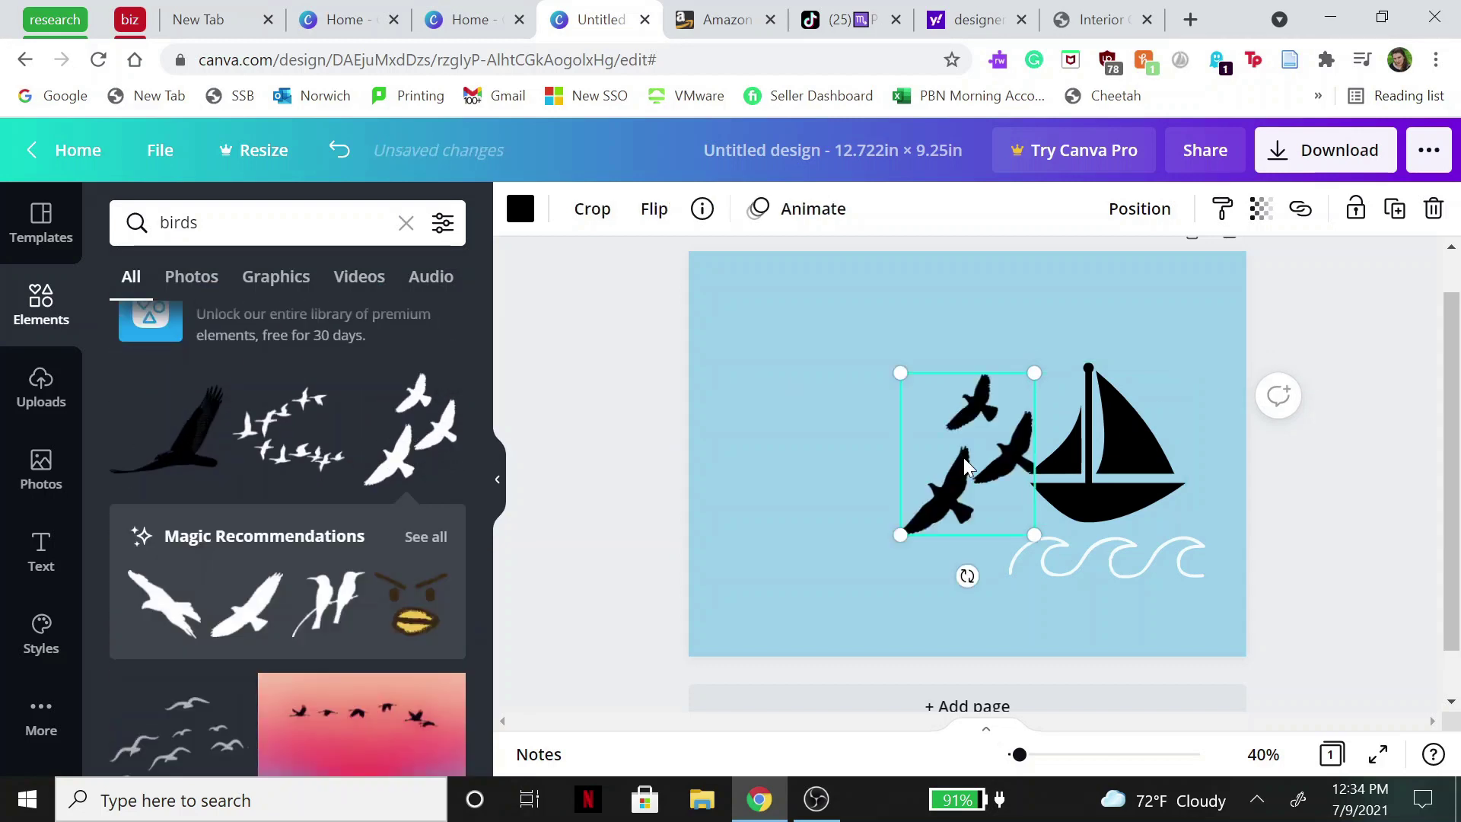
pyautogui.moveTo(969, 457); pyautogui.dragTo(1173, 318)
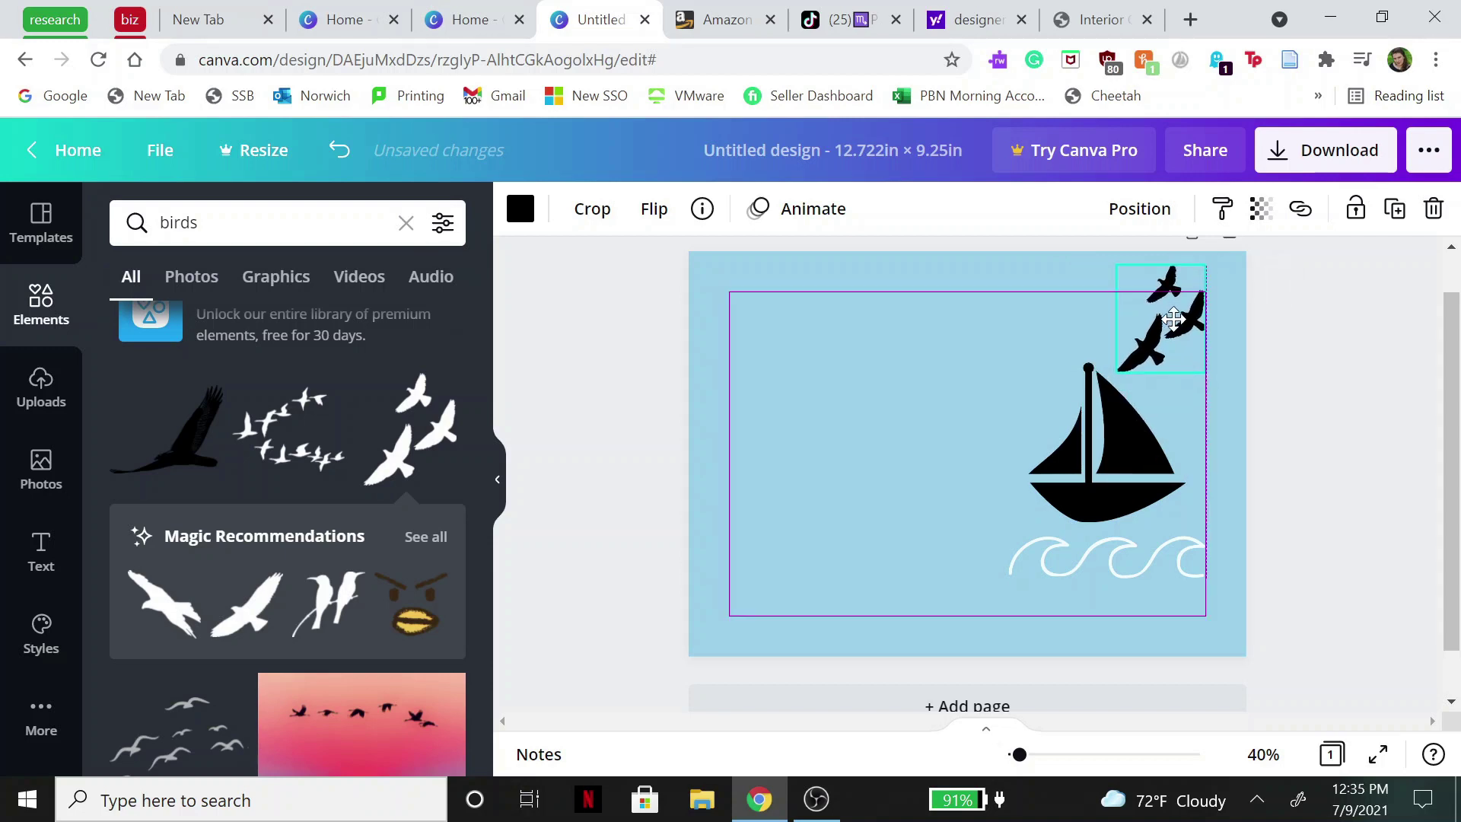
pyautogui.click(1387, 429)
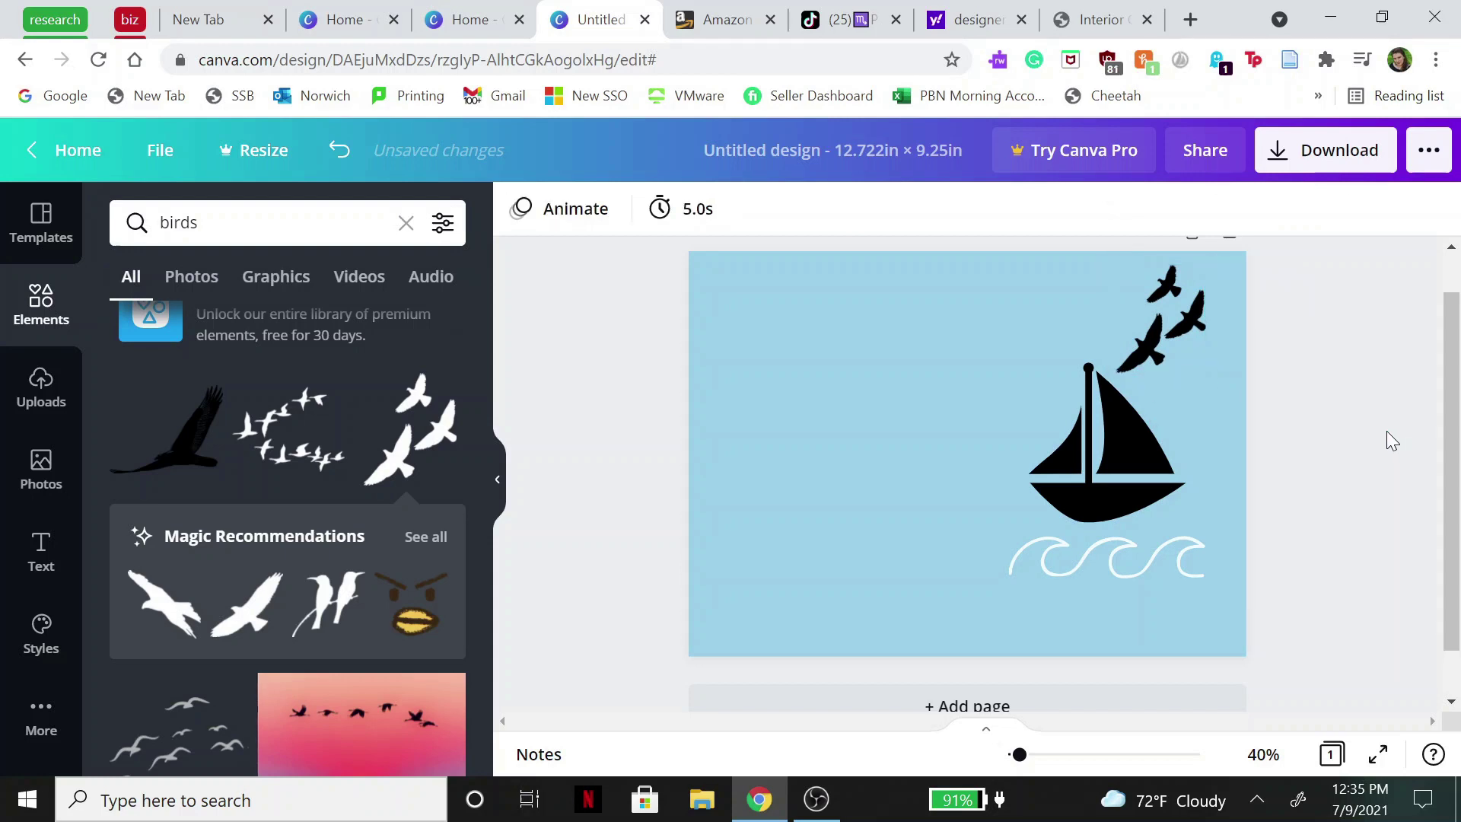
# Add a body text line 'We cannot direct the winds' near the page top
pyautogui.click(42, 551)
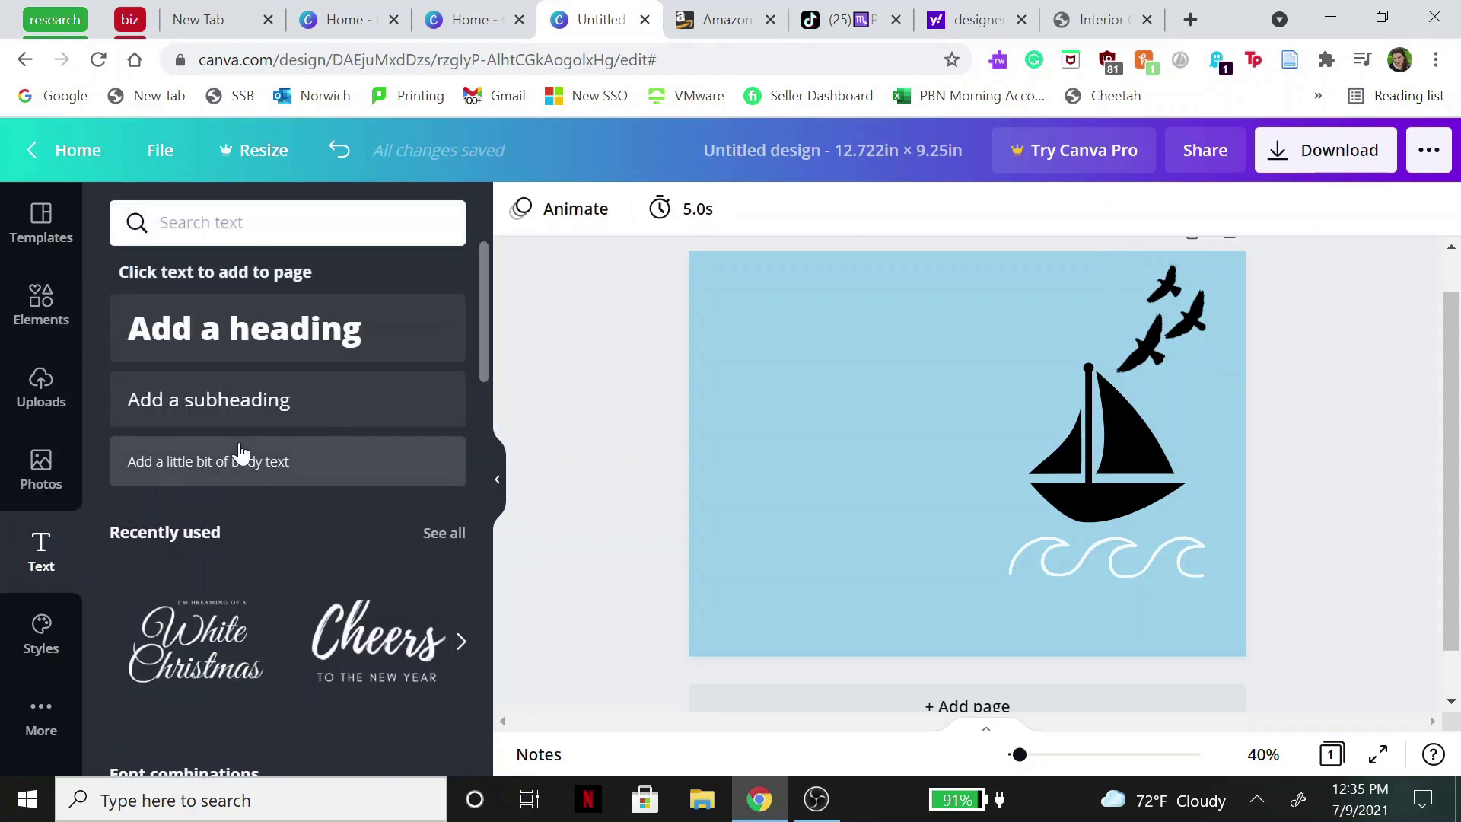
pyautogui.scroll(-10, 241, 452)
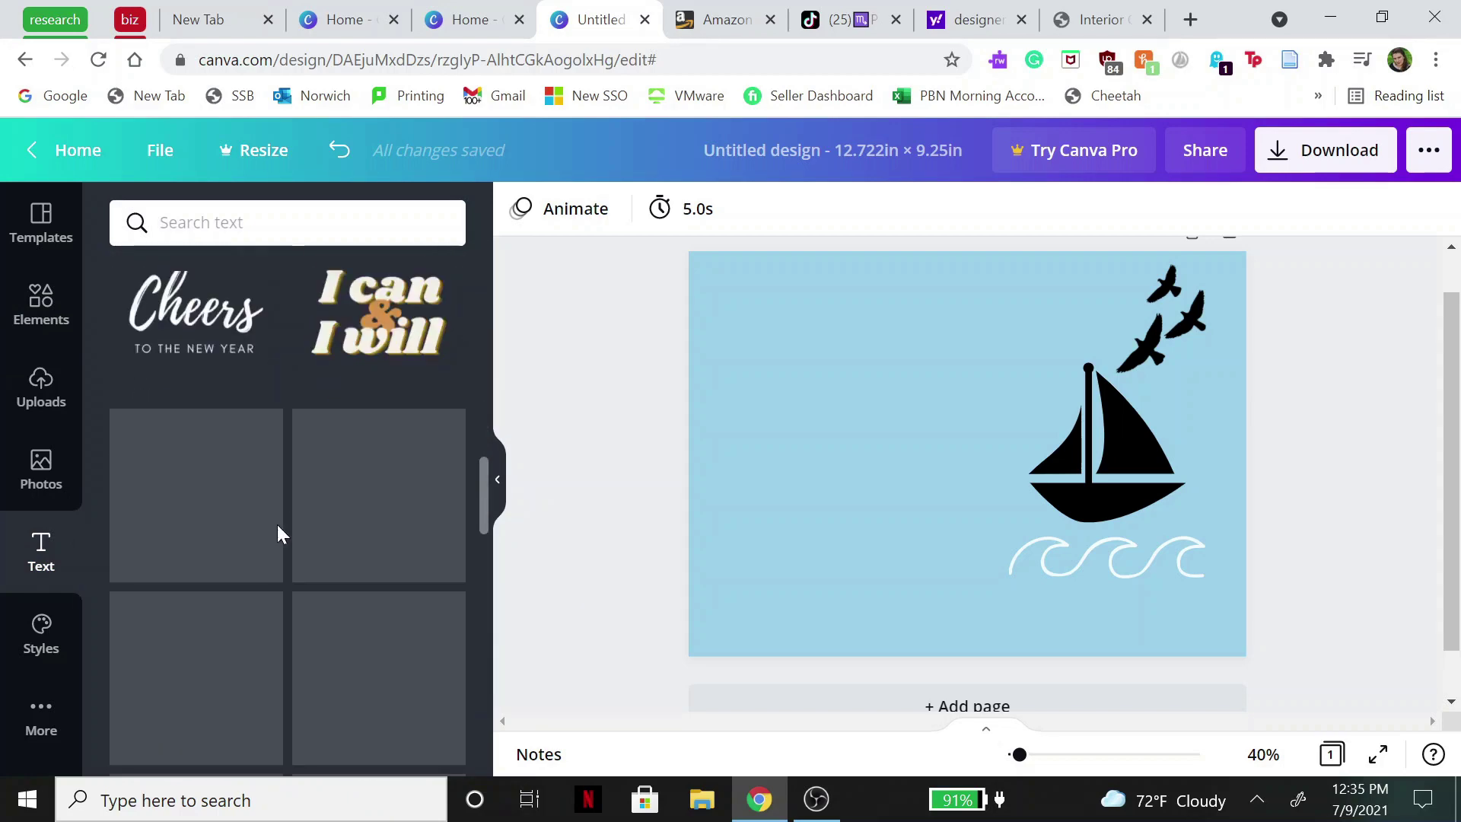
pyautogui.scroll(6, 280, 535)
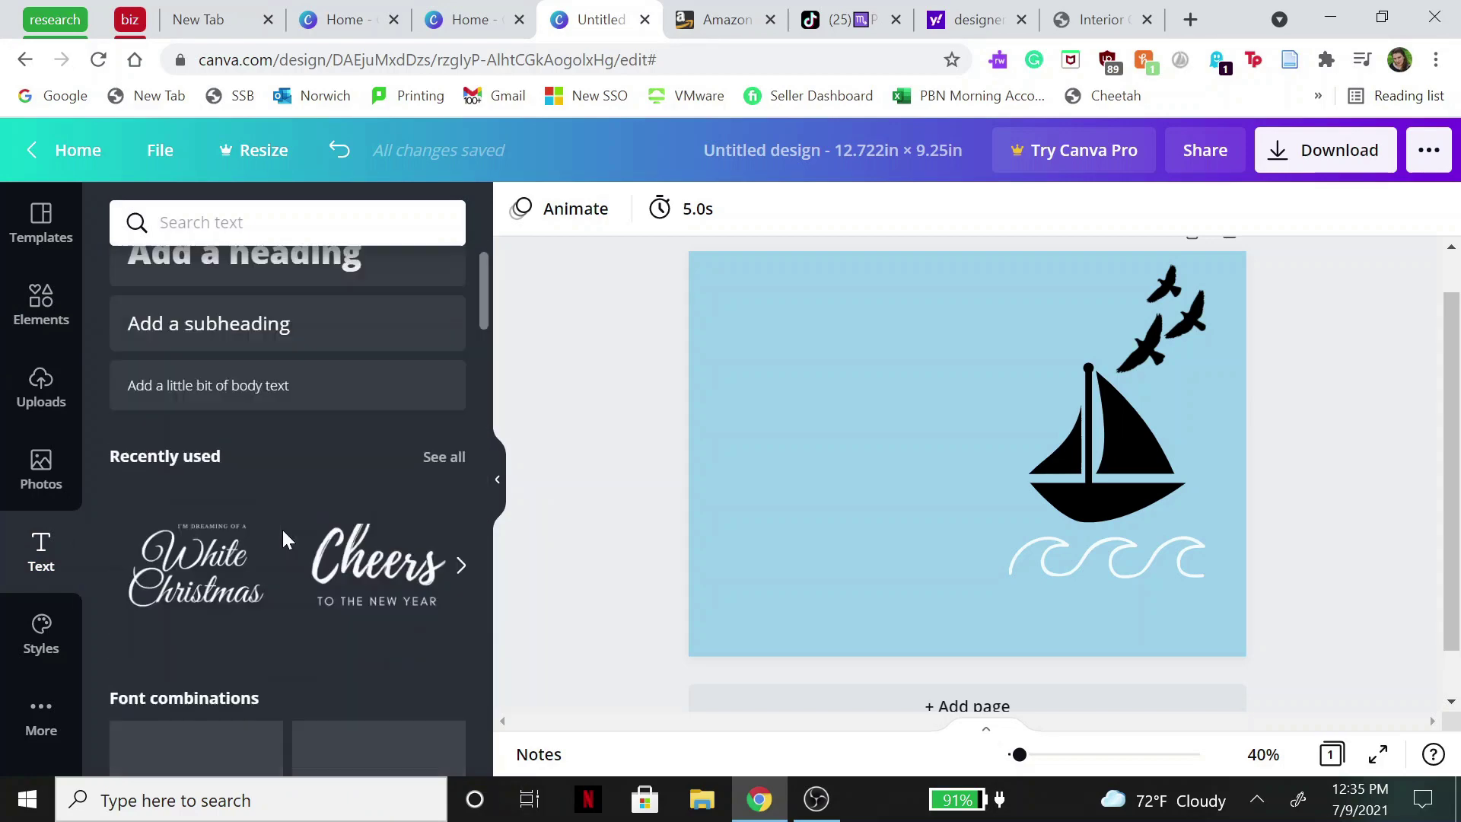
pyautogui.scroll(1, 283, 533)
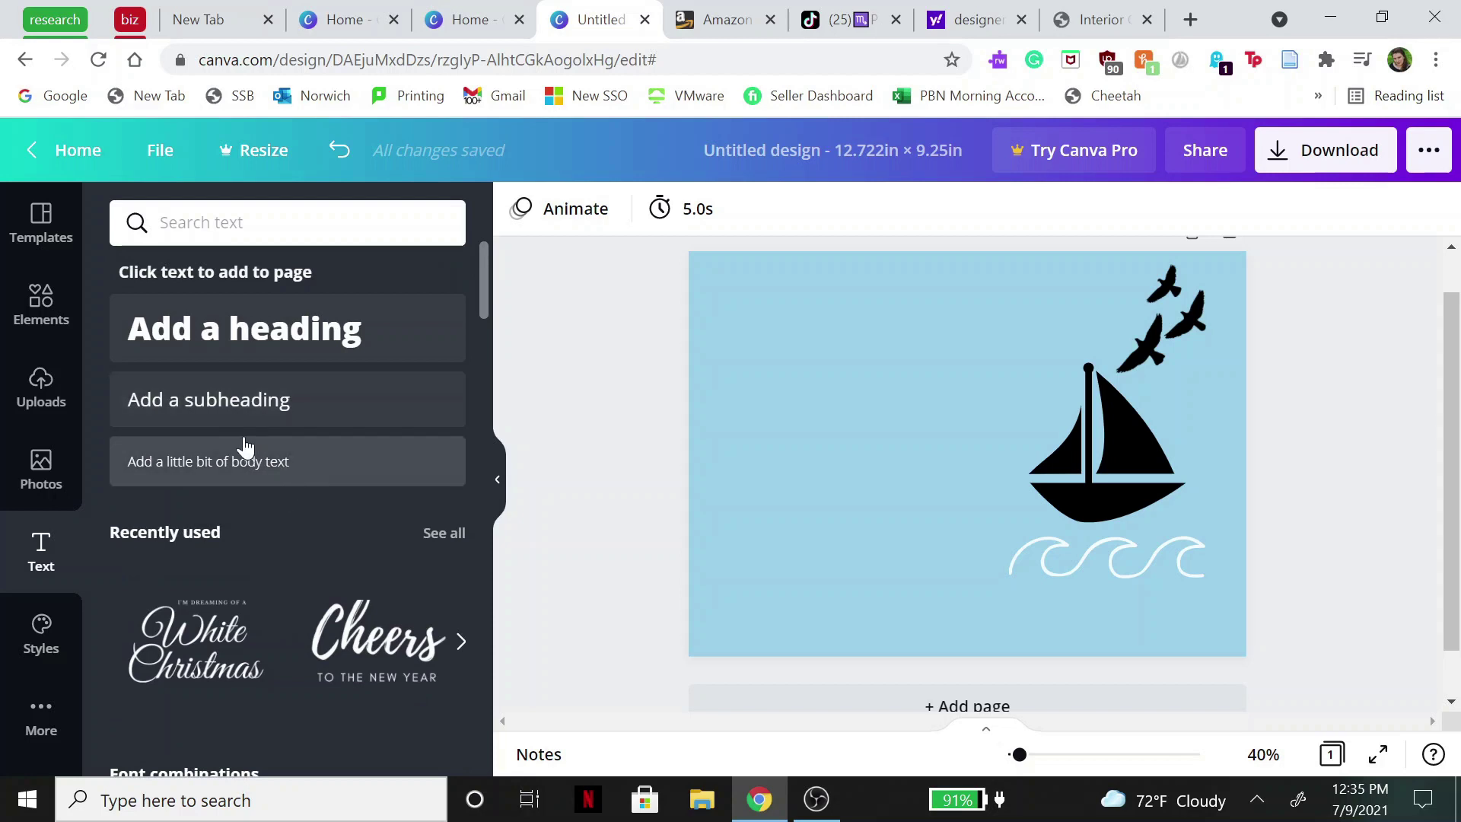
pyautogui.click(321, 470)
pyautogui.scroll(-2, 274, 457)
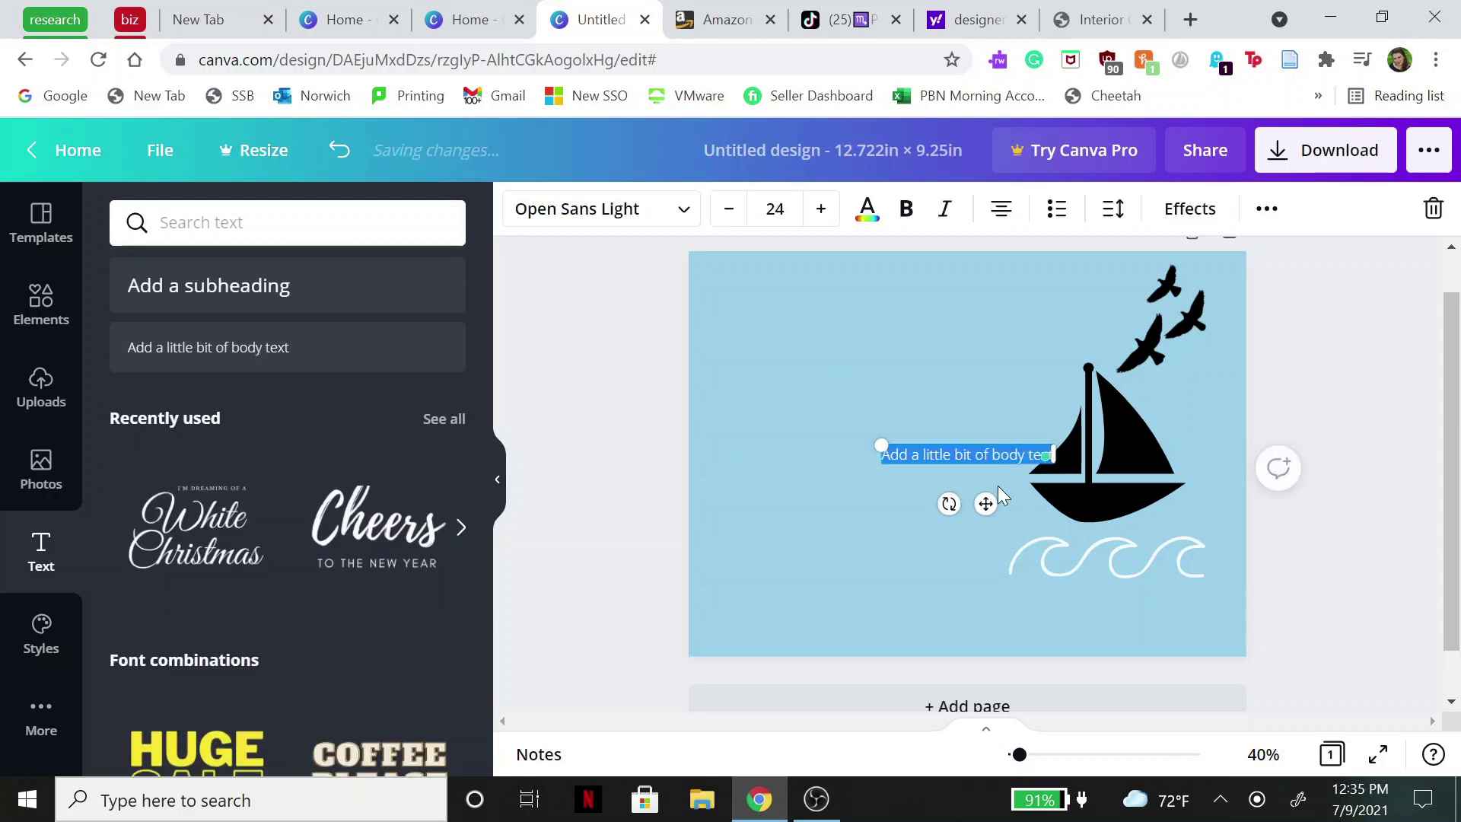
pyautogui.write('We cann')
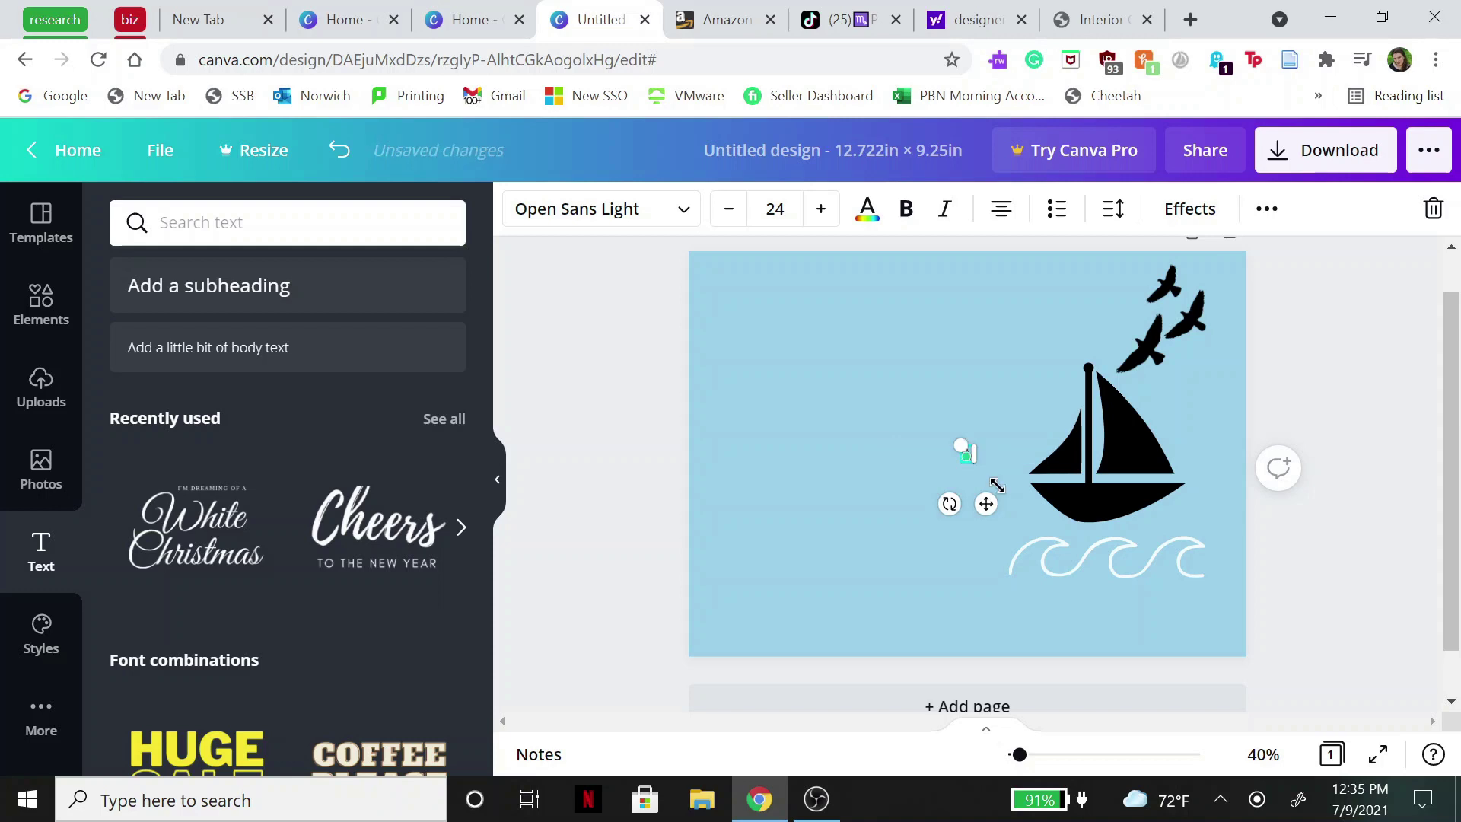
pyautogui.write('o')
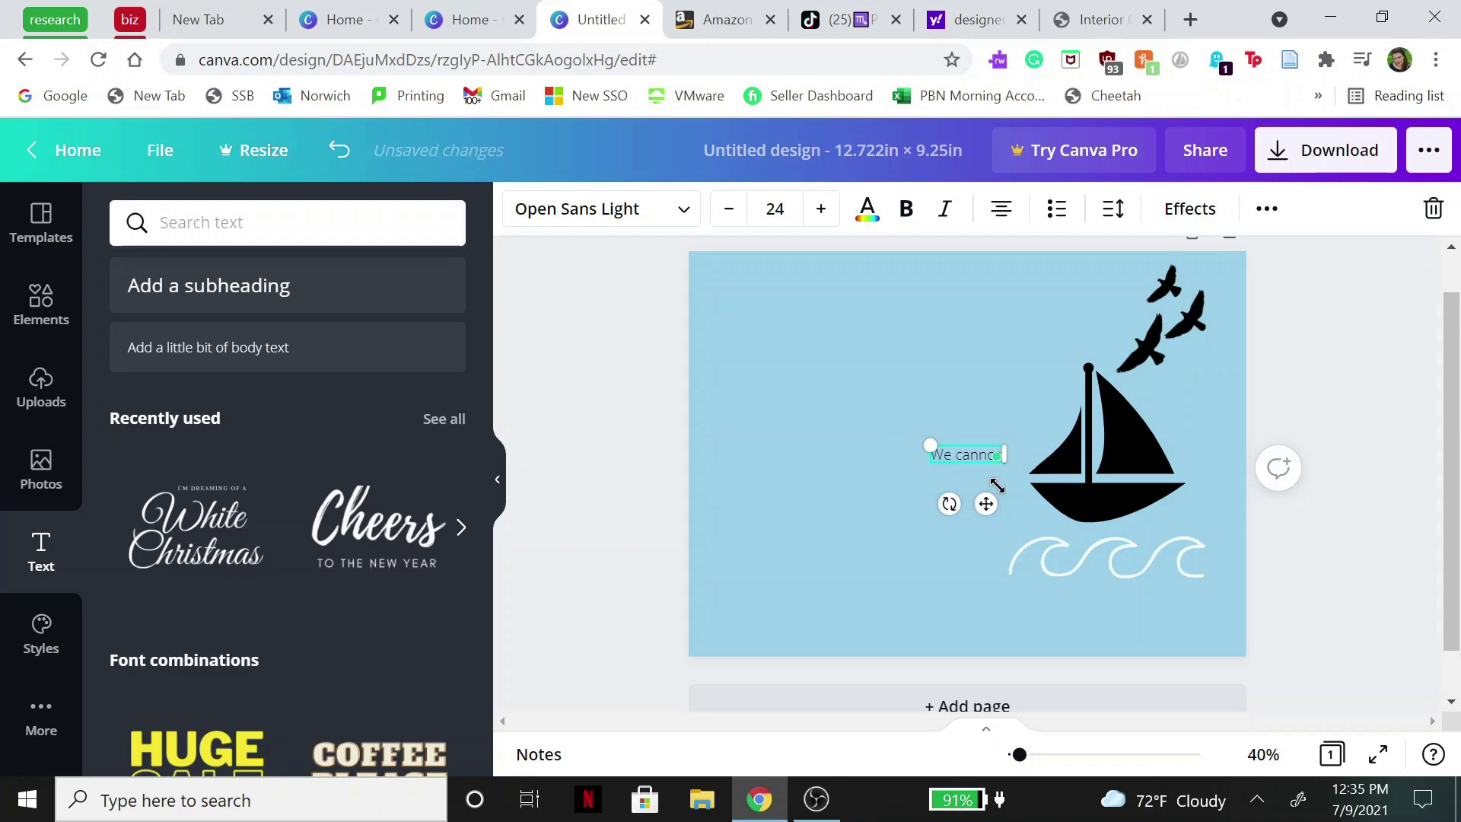
pyautogui.write('t direc')
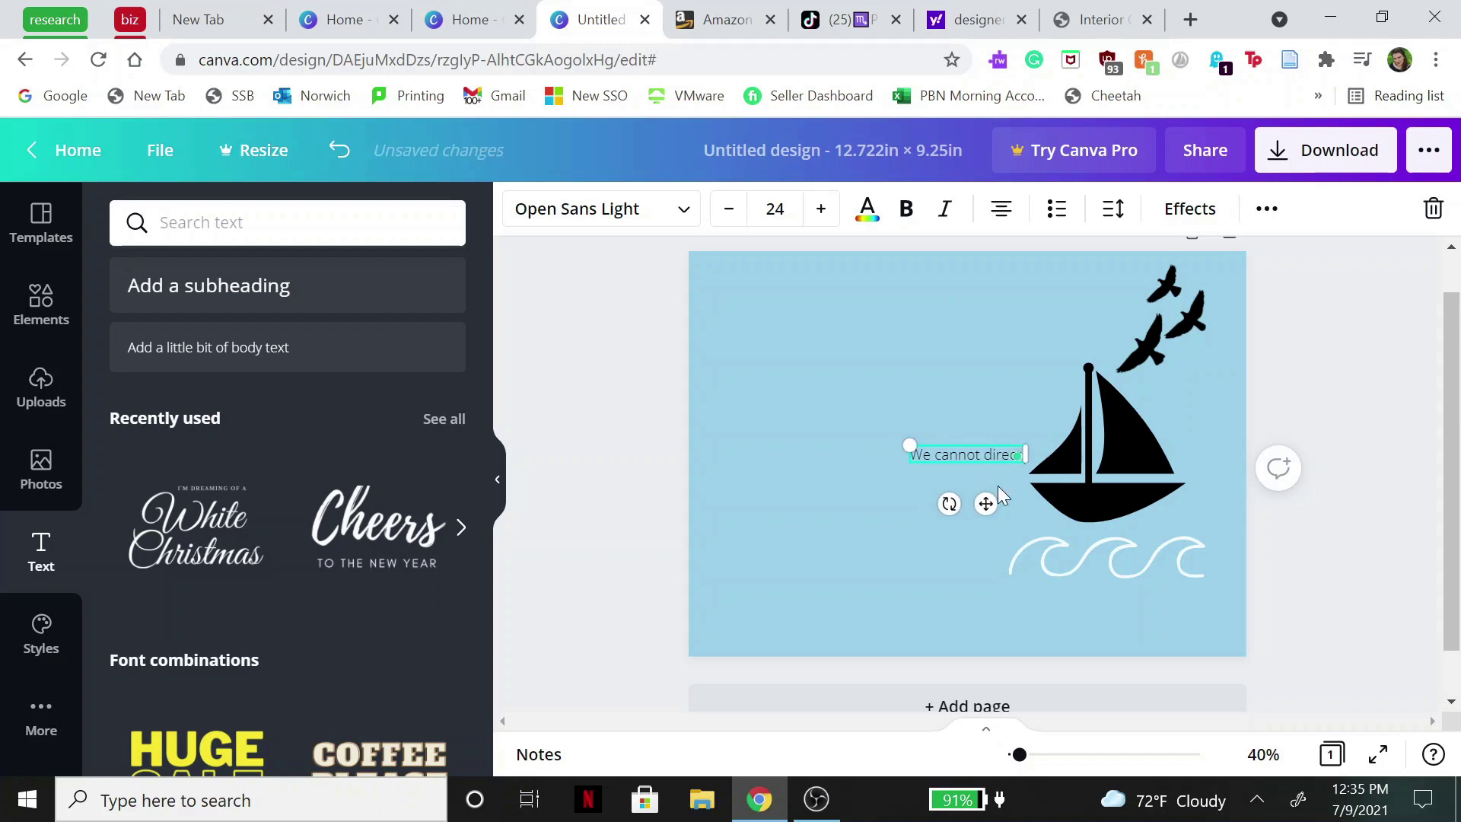
pyautogui.write('t the wind')
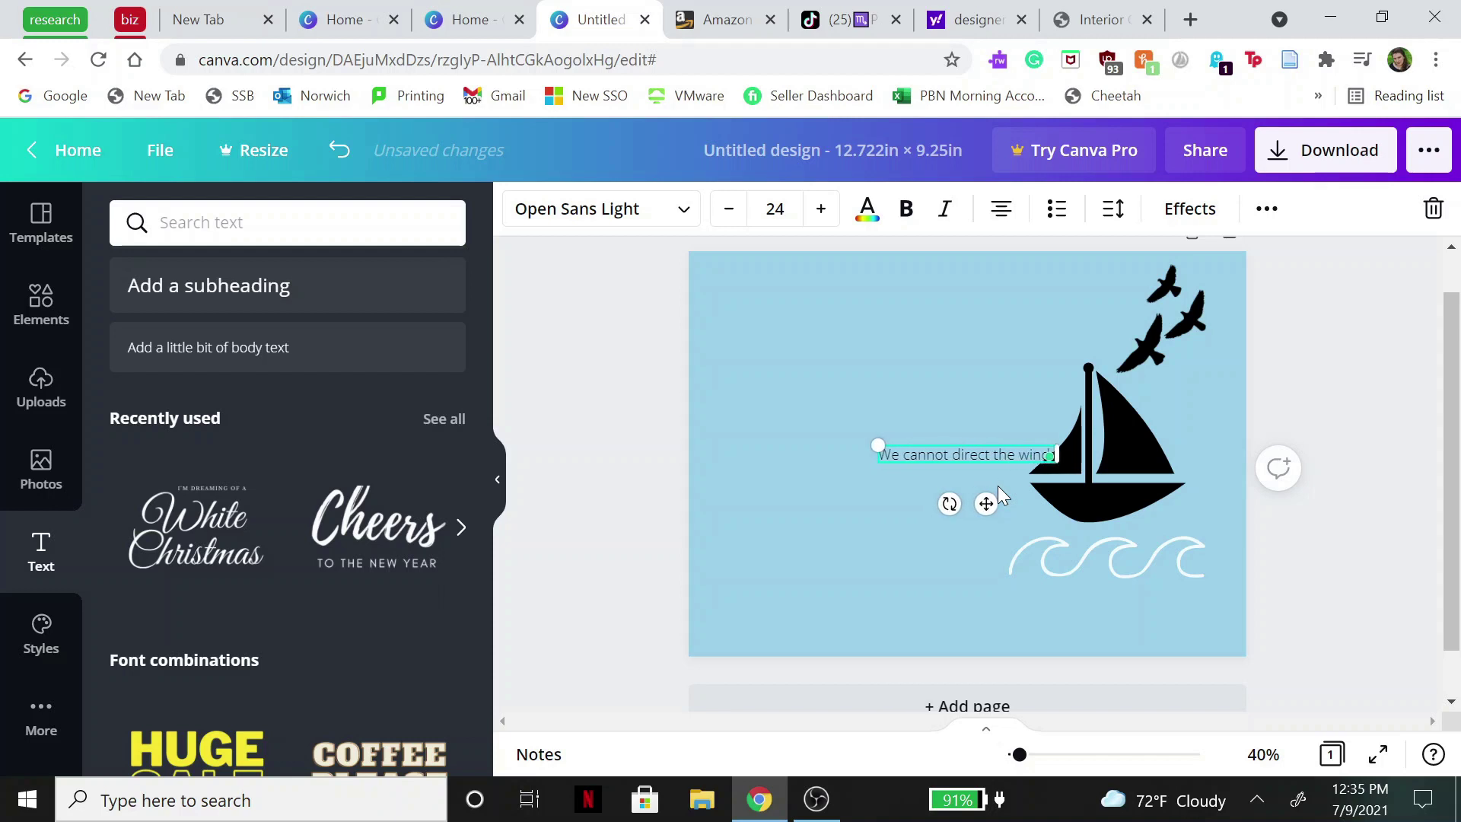
pyautogui.write('s')
pyautogui.click(826, 540)
pyautogui.click(924, 440)
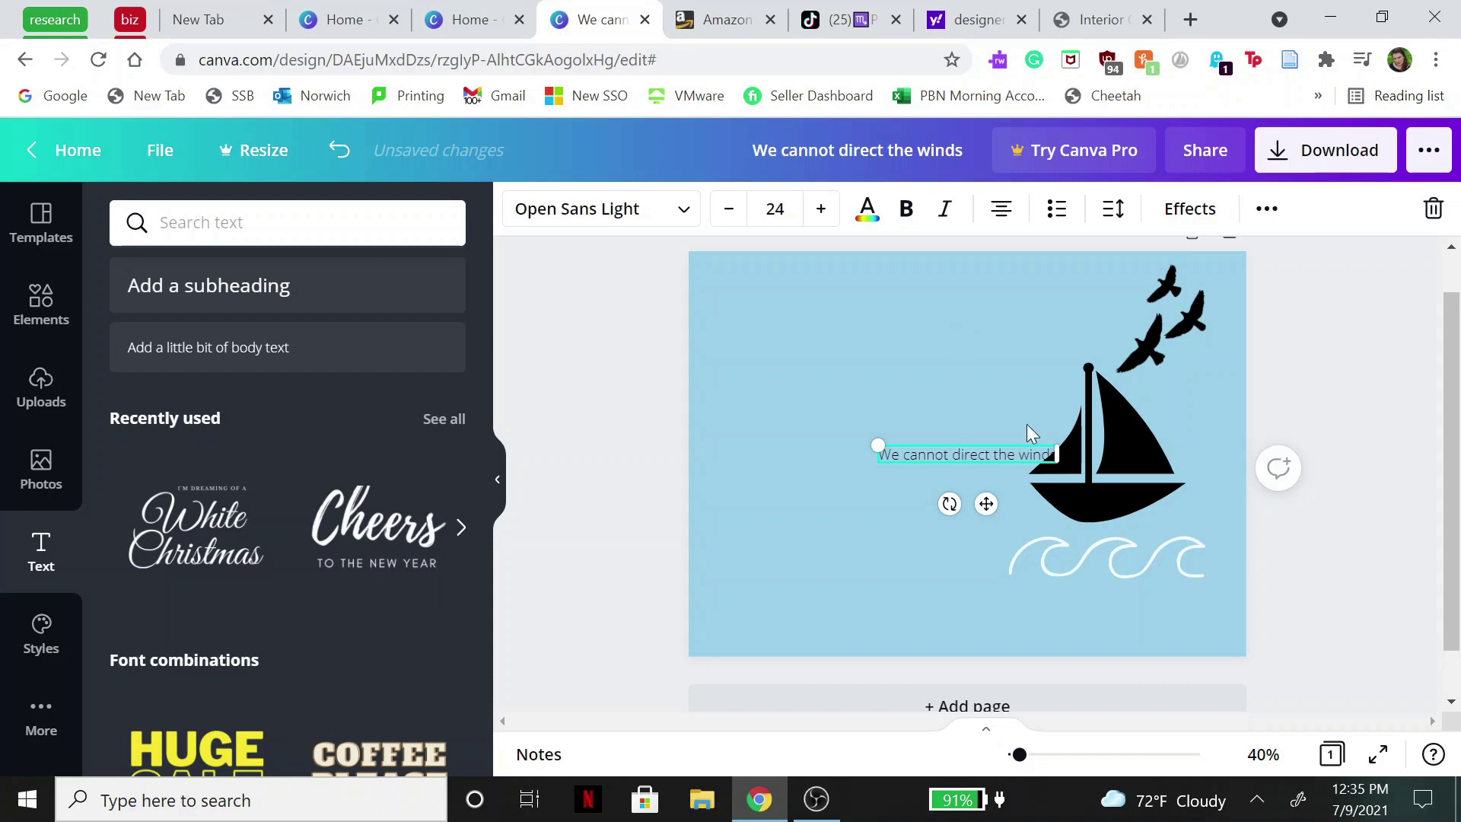
pyautogui.moveTo(984, 458); pyautogui.dragTo(1020, 306)
# Add 'But we an adjust our sails' as a second line beneath it
pyautogui.click(281, 347)
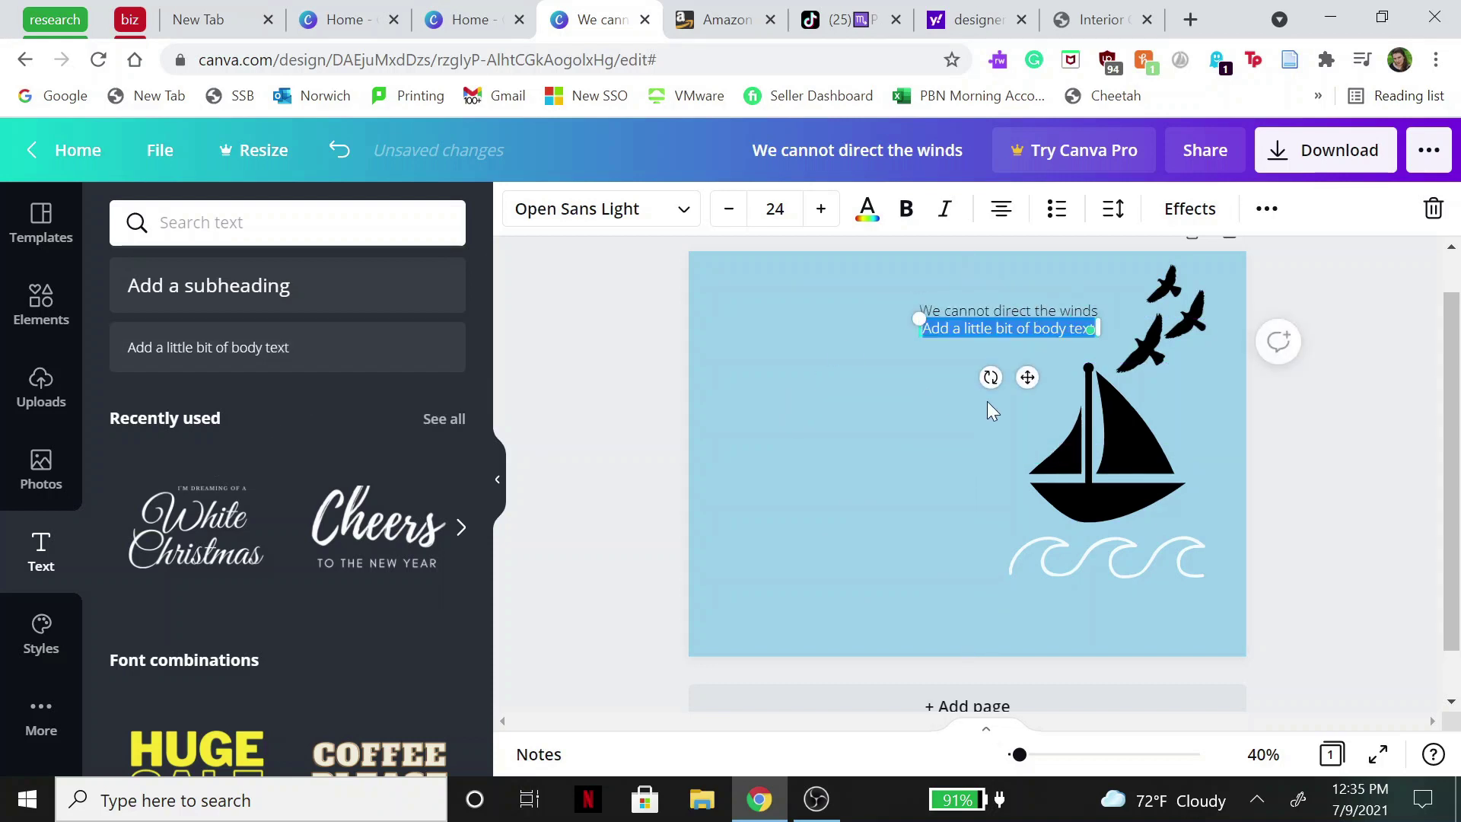
pyautogui.write('B')
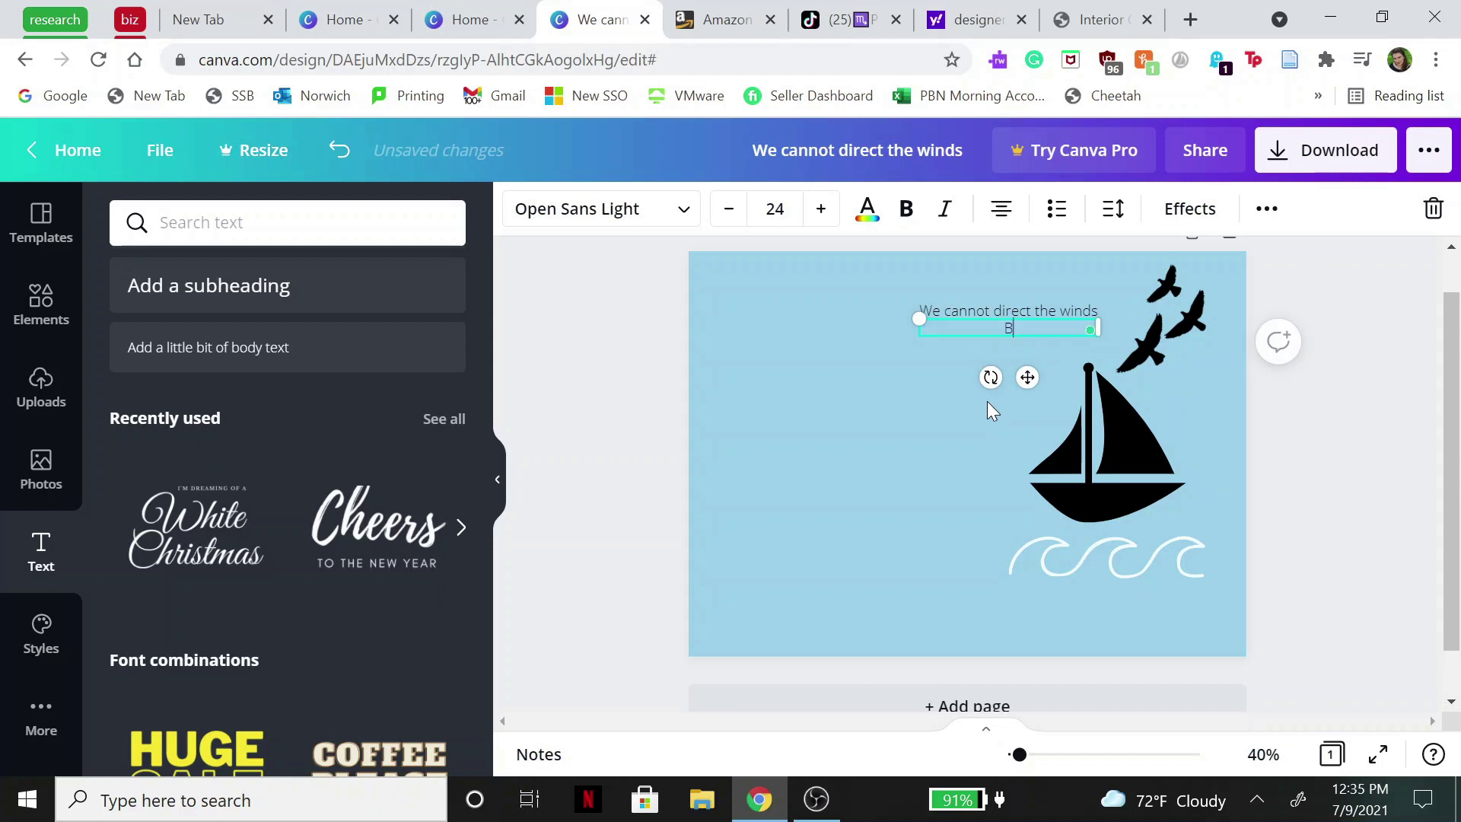
pyautogui.write('ut we an')
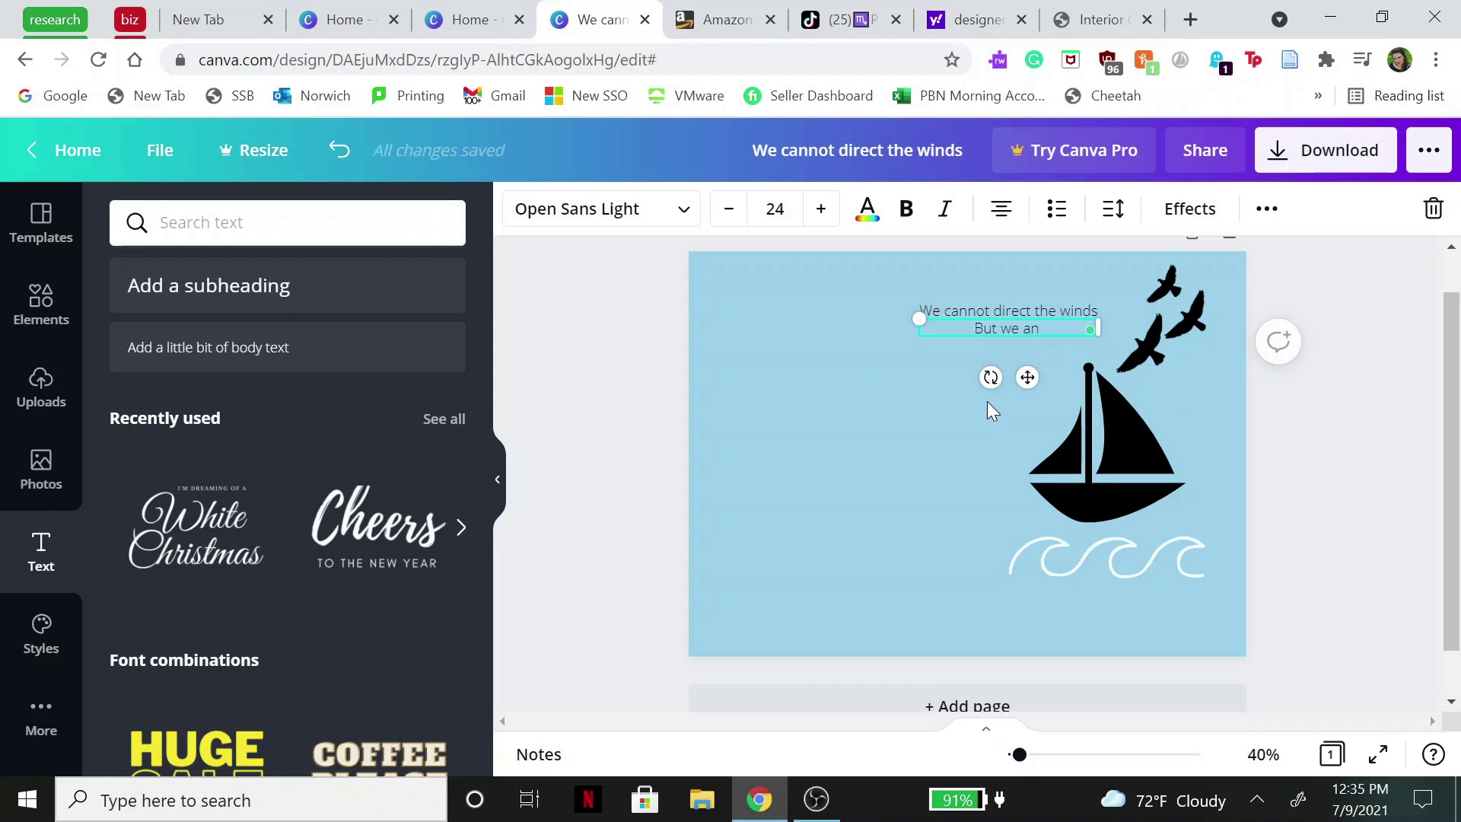
pyautogui.write(' adjust ')
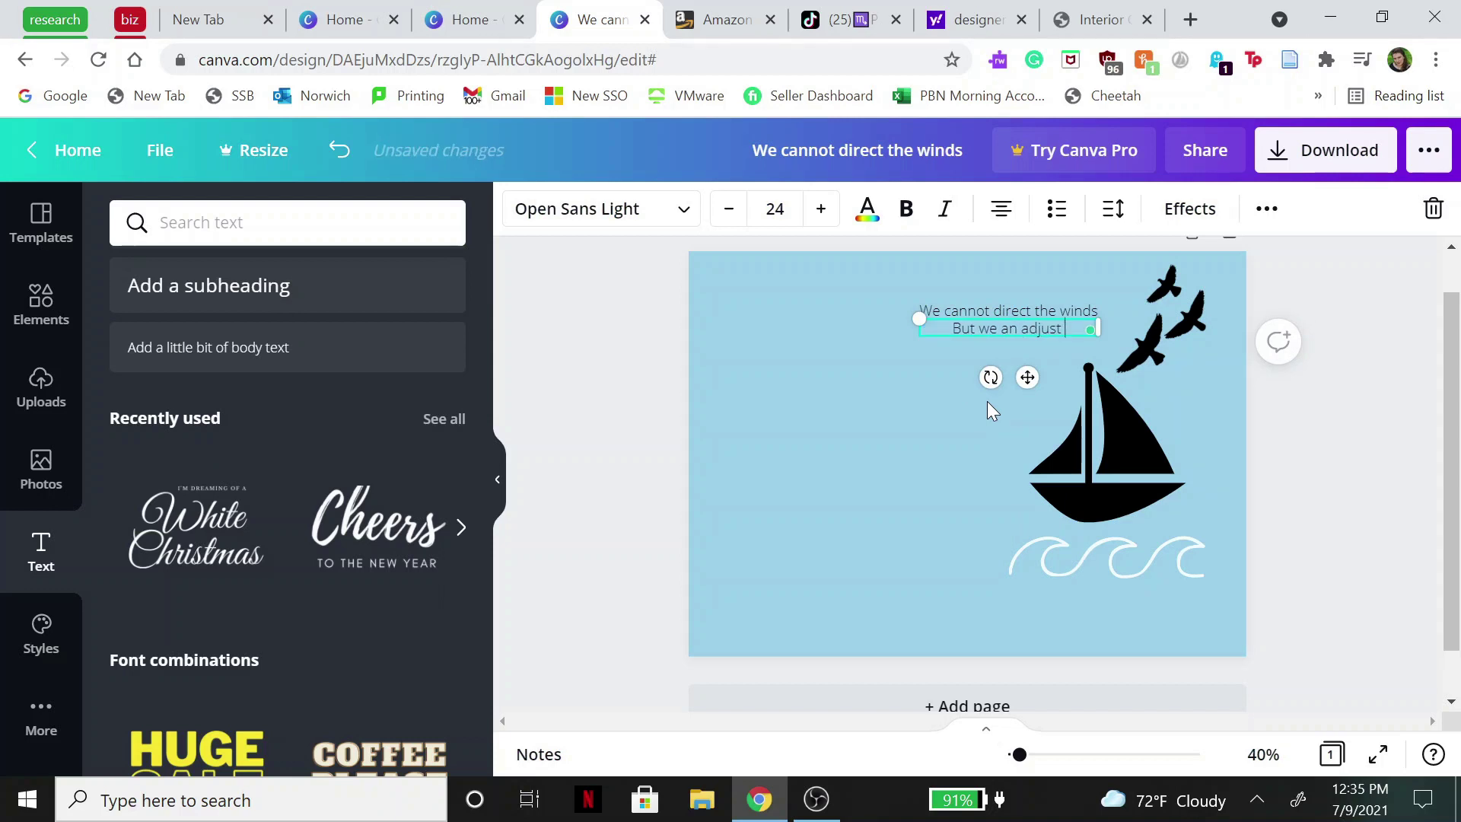
pyautogui.write('our sale')
pyautogui.press('BackSpace')
pyautogui.press('BackSpace')
pyautogui.write('il')
pyautogui.write('s')
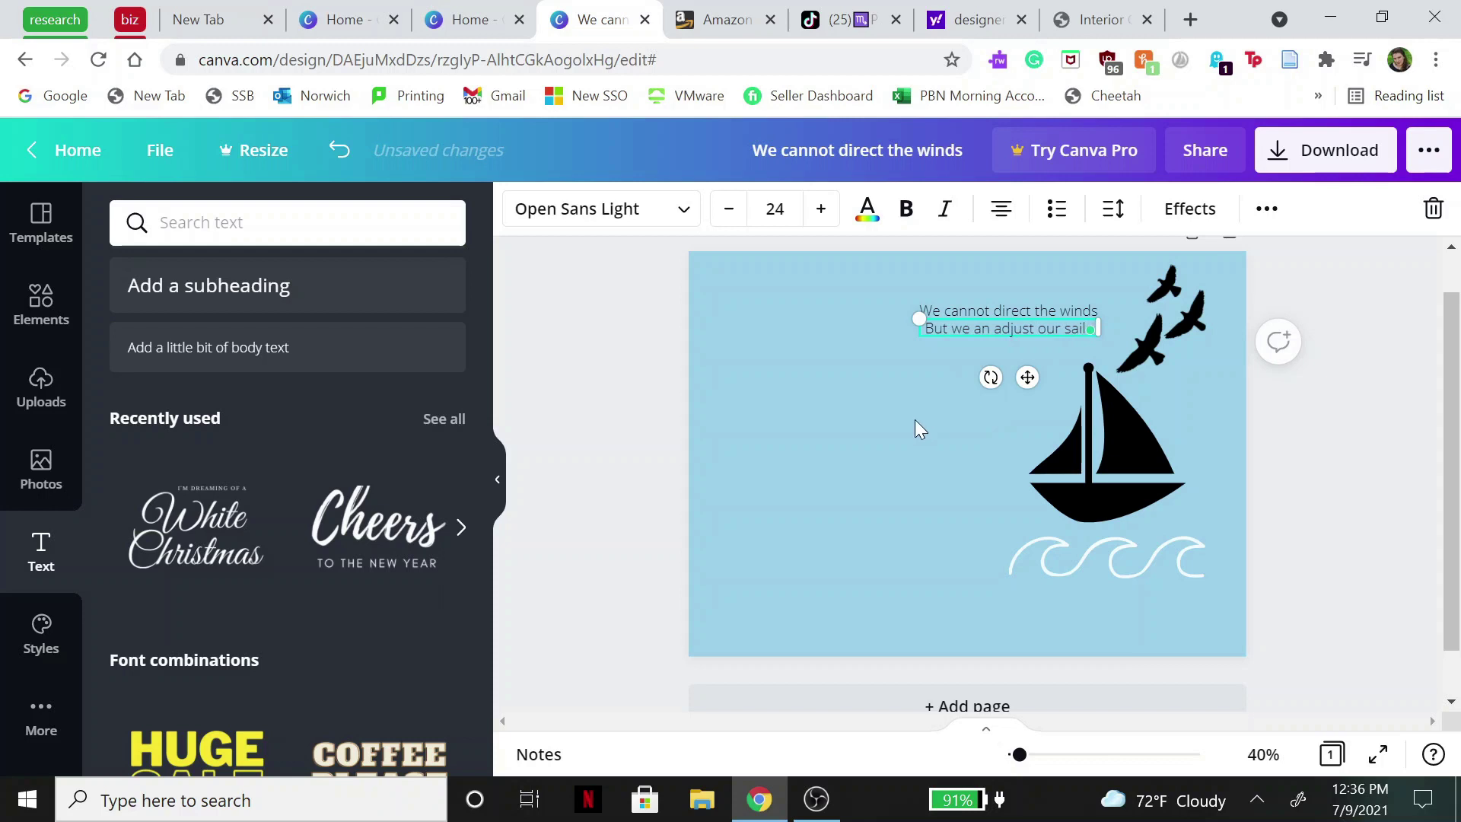
pyautogui.moveTo(1044, 307); pyautogui.dragTo(1005, 324)
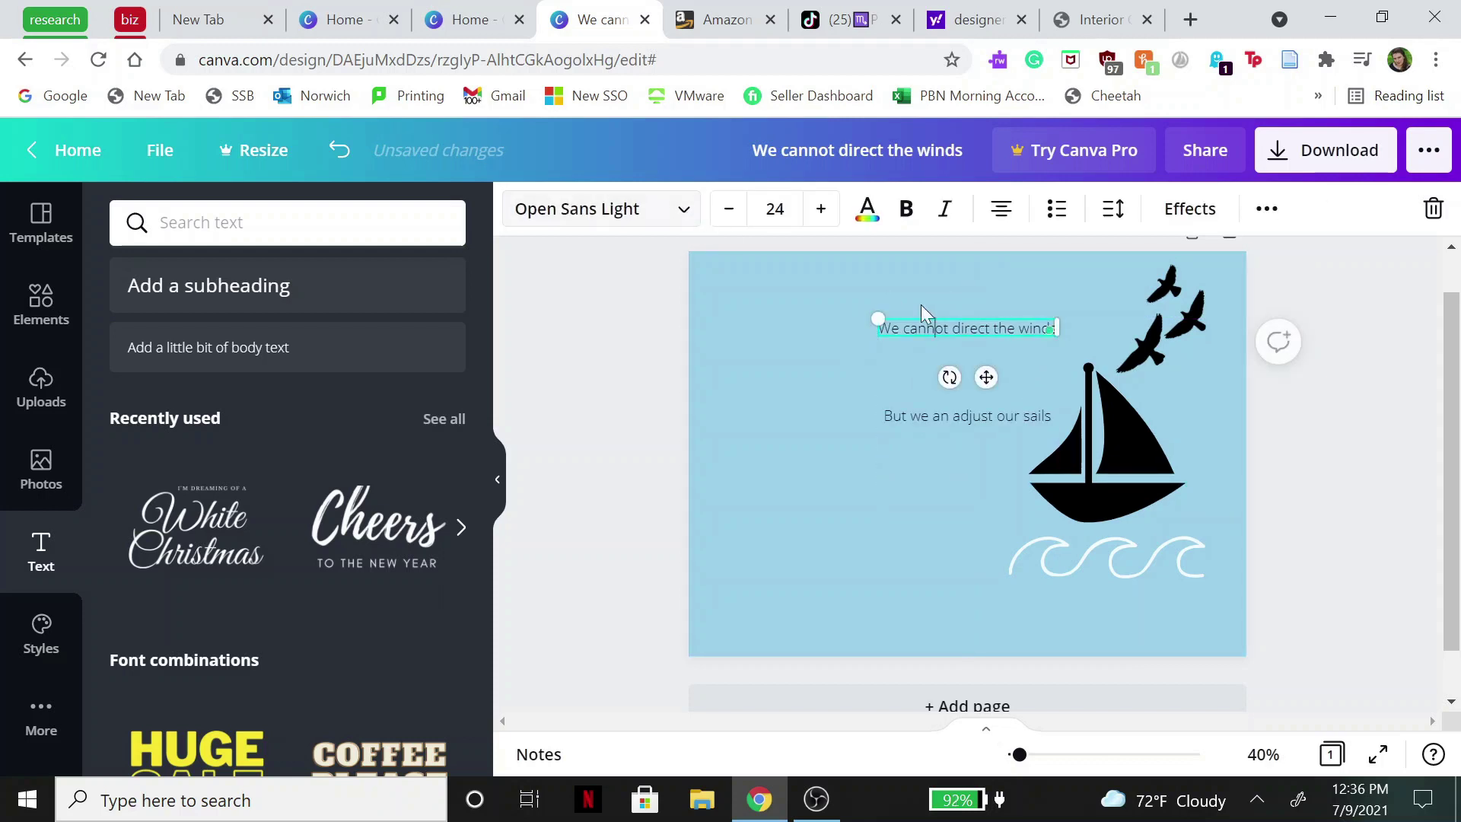
# Try Montserrat and Bukhari Script on the first quote line, settling on Martel Bold
pyautogui.click(632, 220)
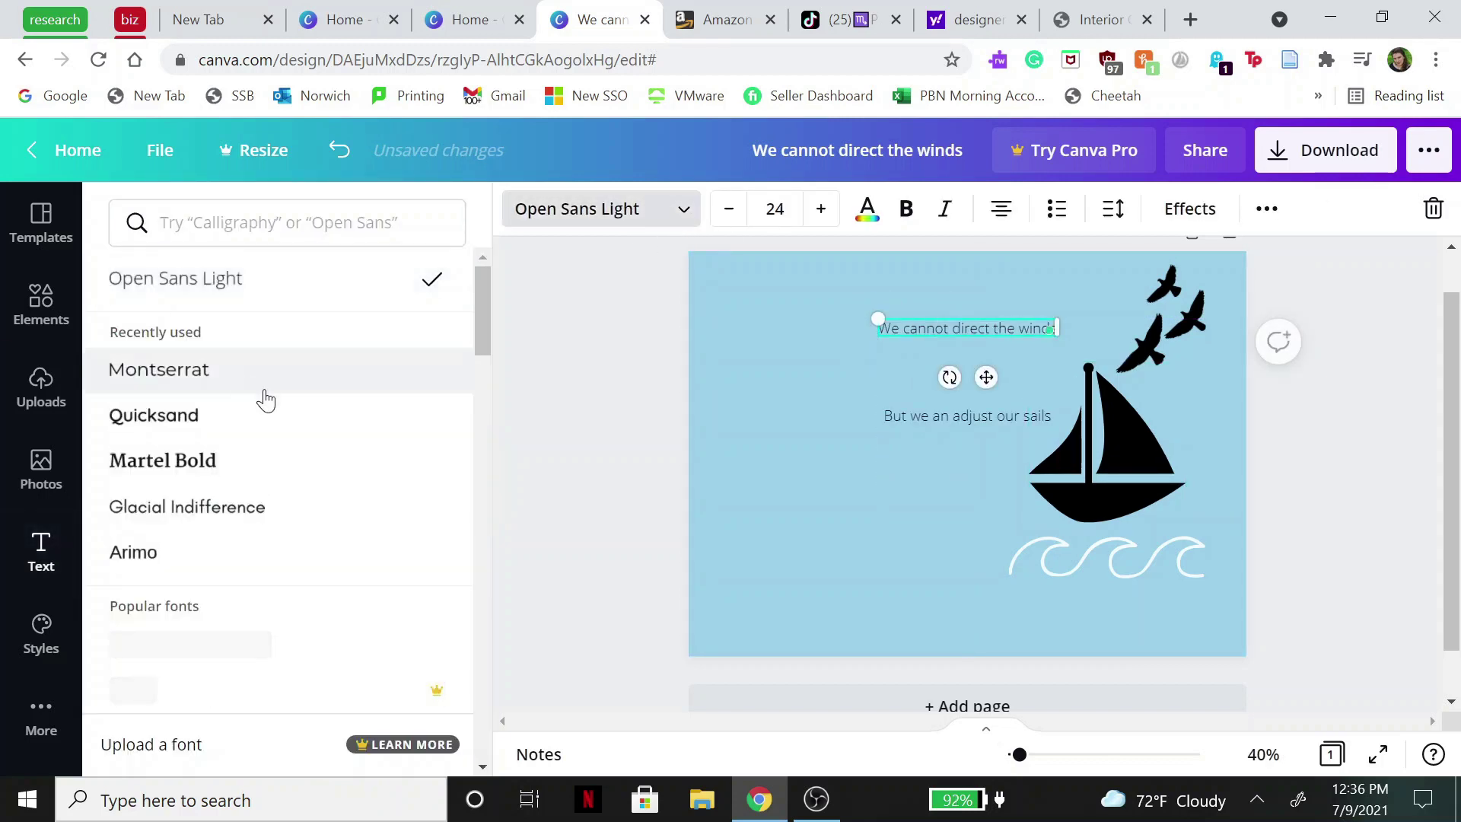
pyautogui.click(249, 465)
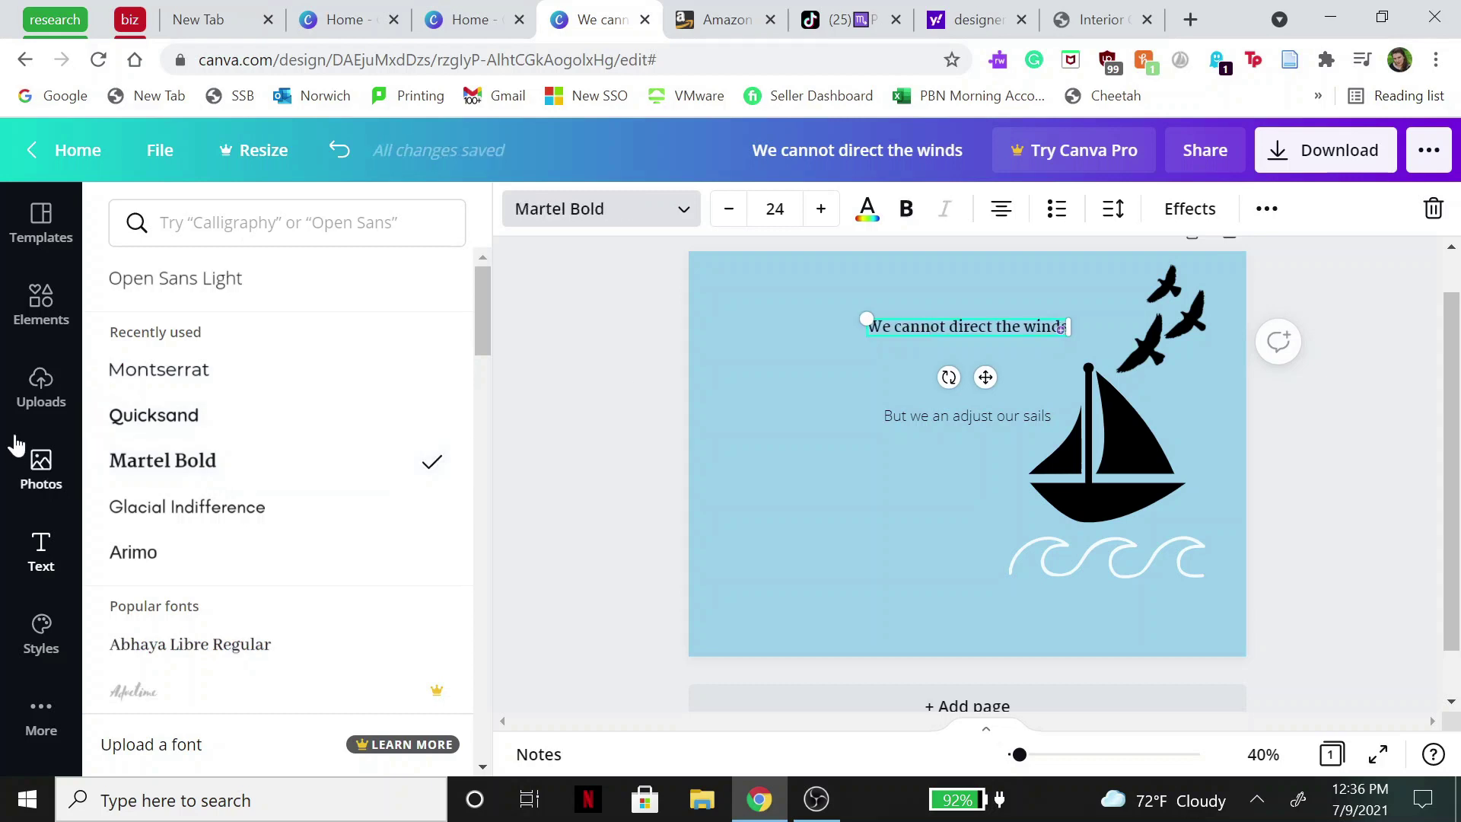
pyautogui.click(281, 377)
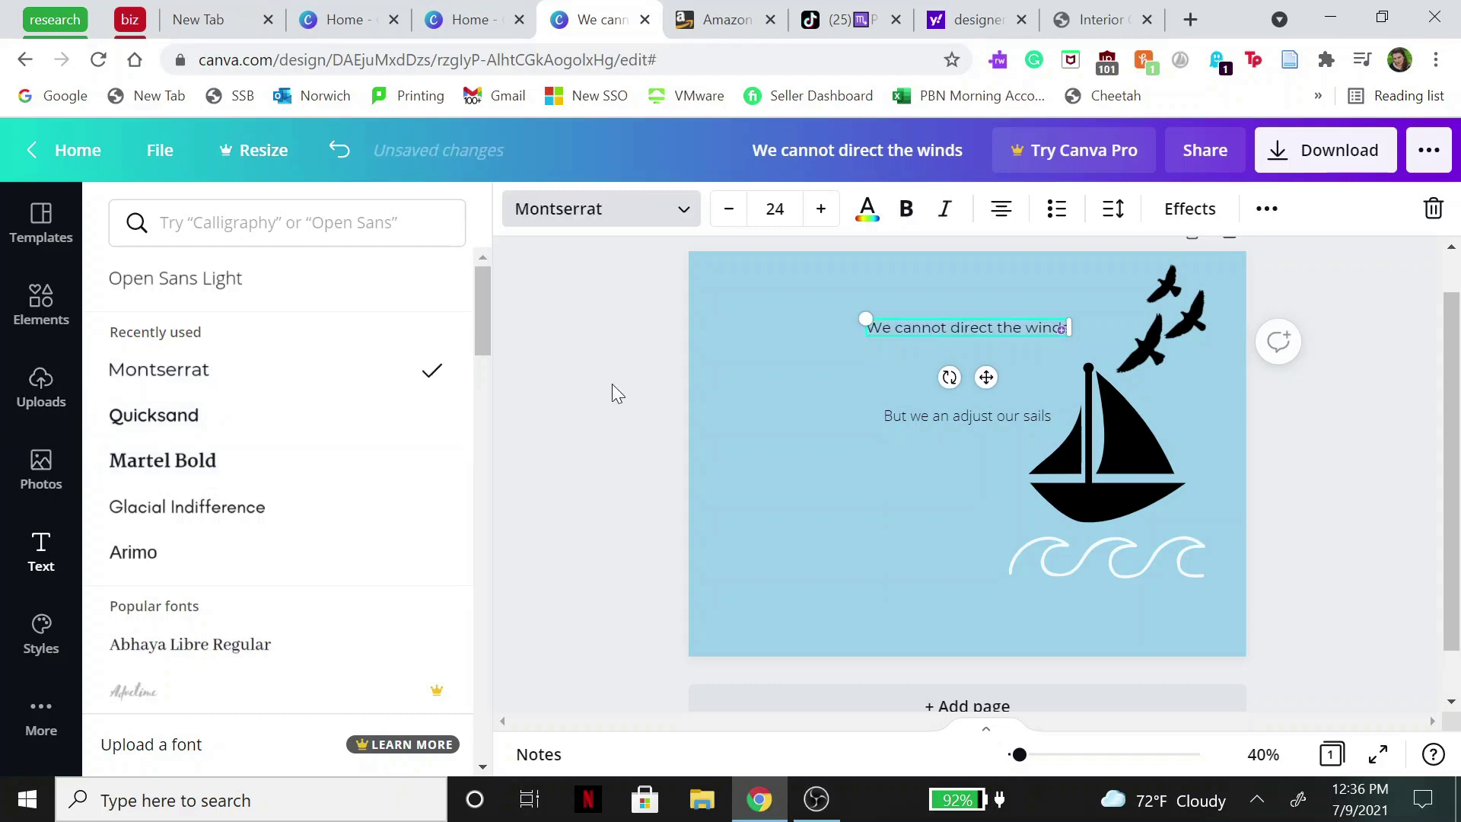
pyautogui.scroll(-15, 291, 497)
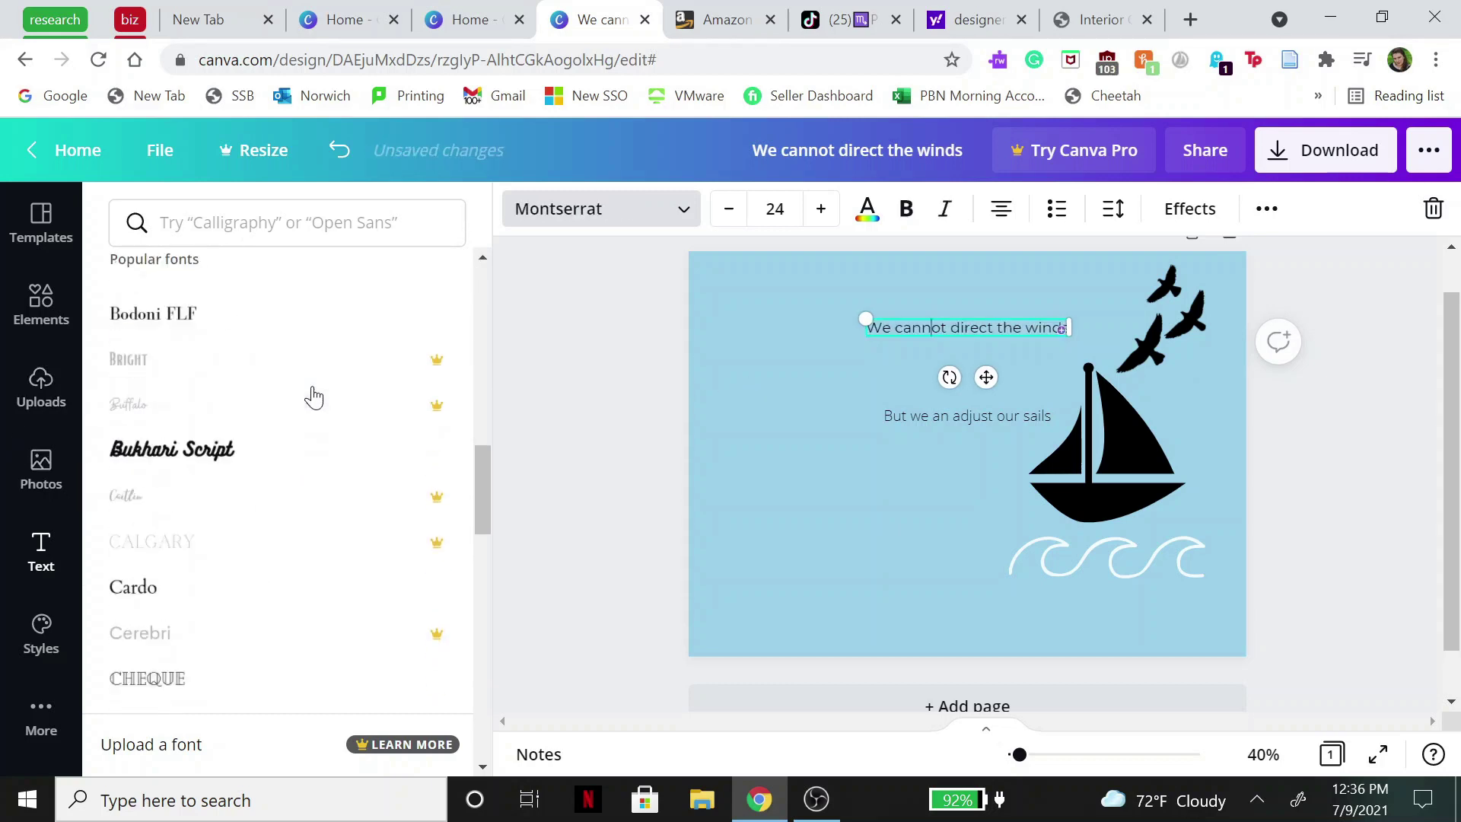
pyautogui.click(280, 369)
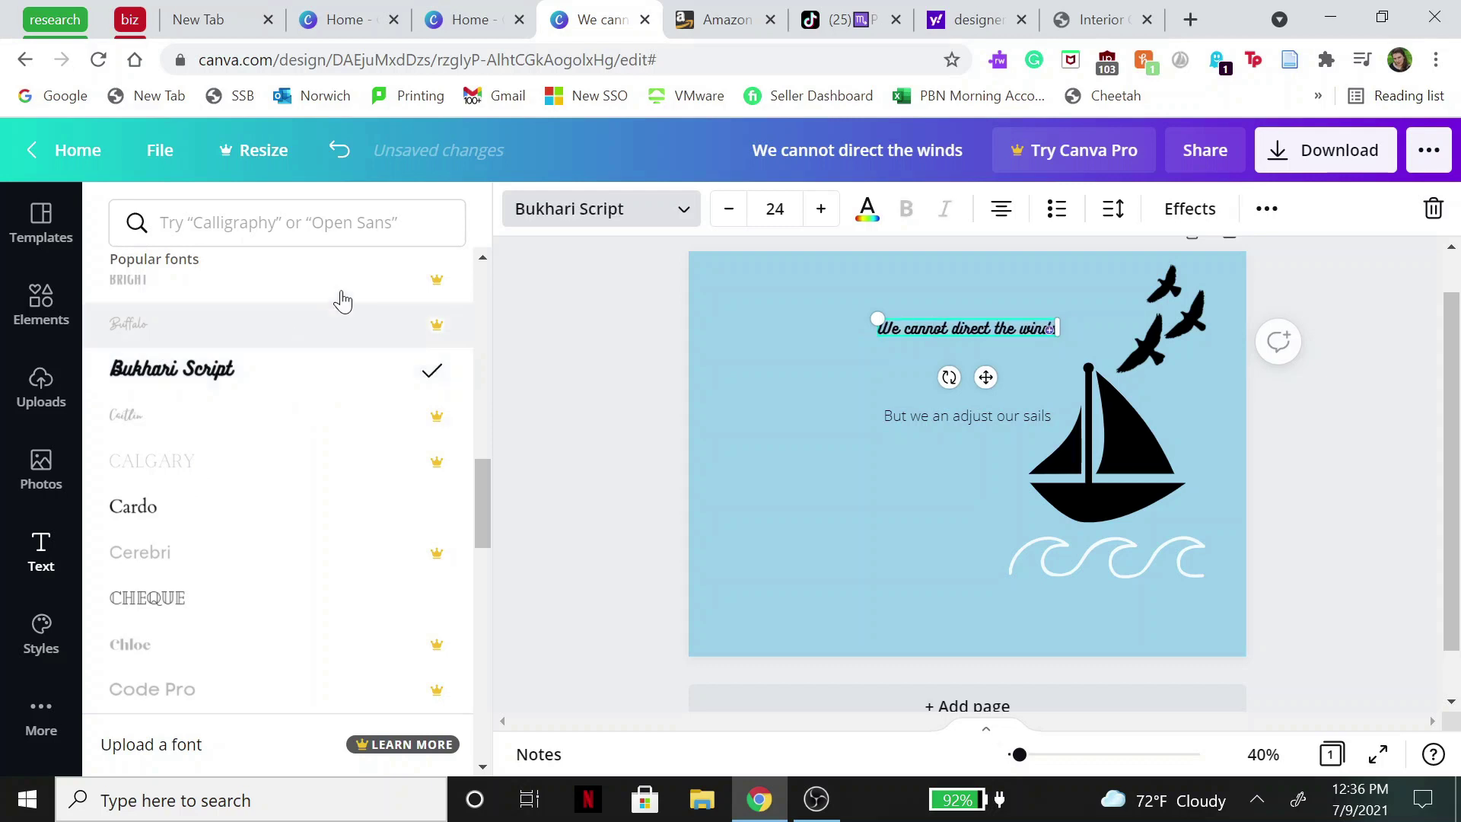
pyautogui.scroll(15, 333, 454)
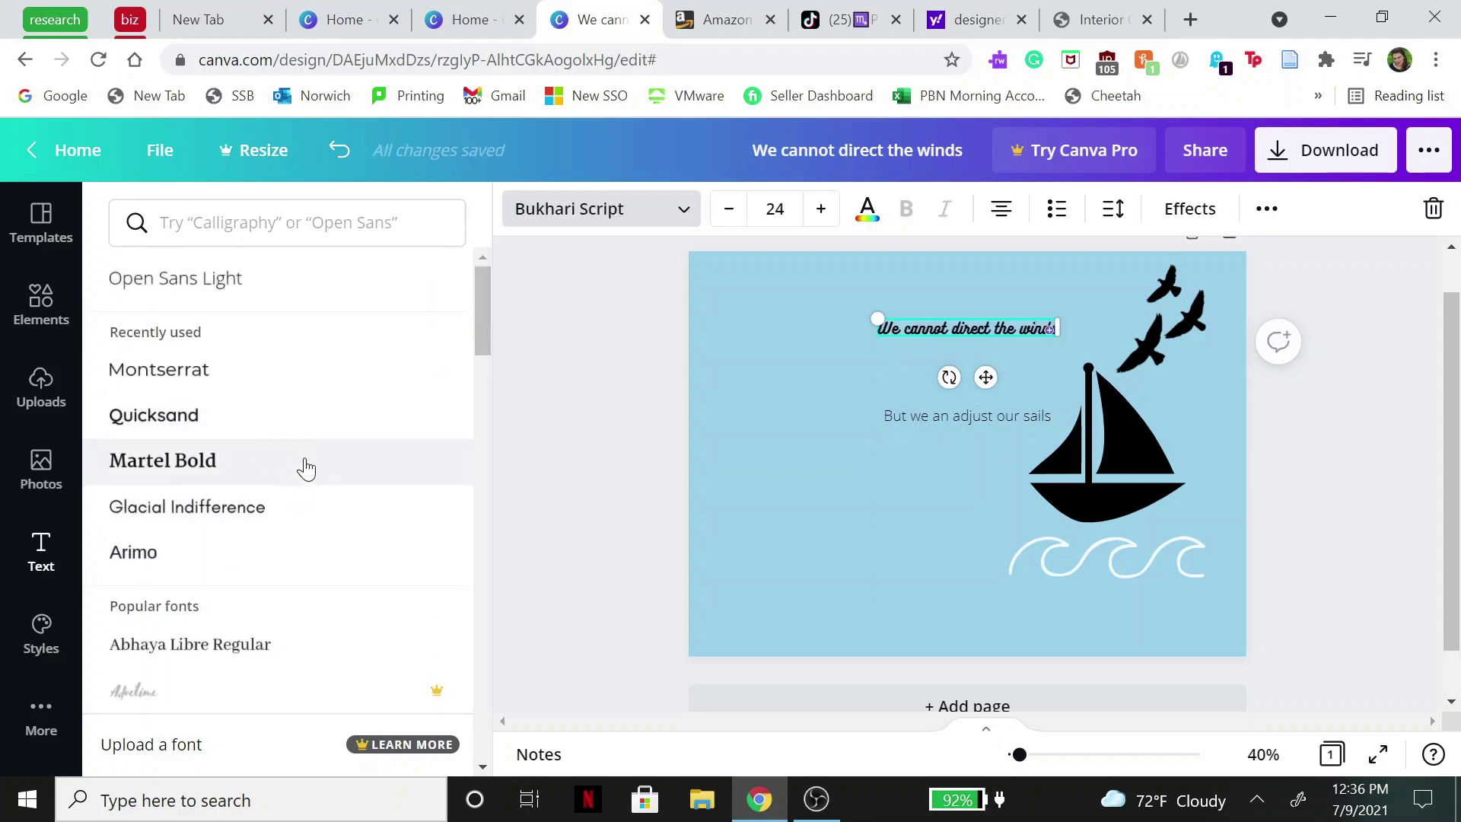
pyautogui.click(265, 463)
# Apply Martel Bold to the lower quote line and slightly shrink the heading
pyautogui.click(982, 415)
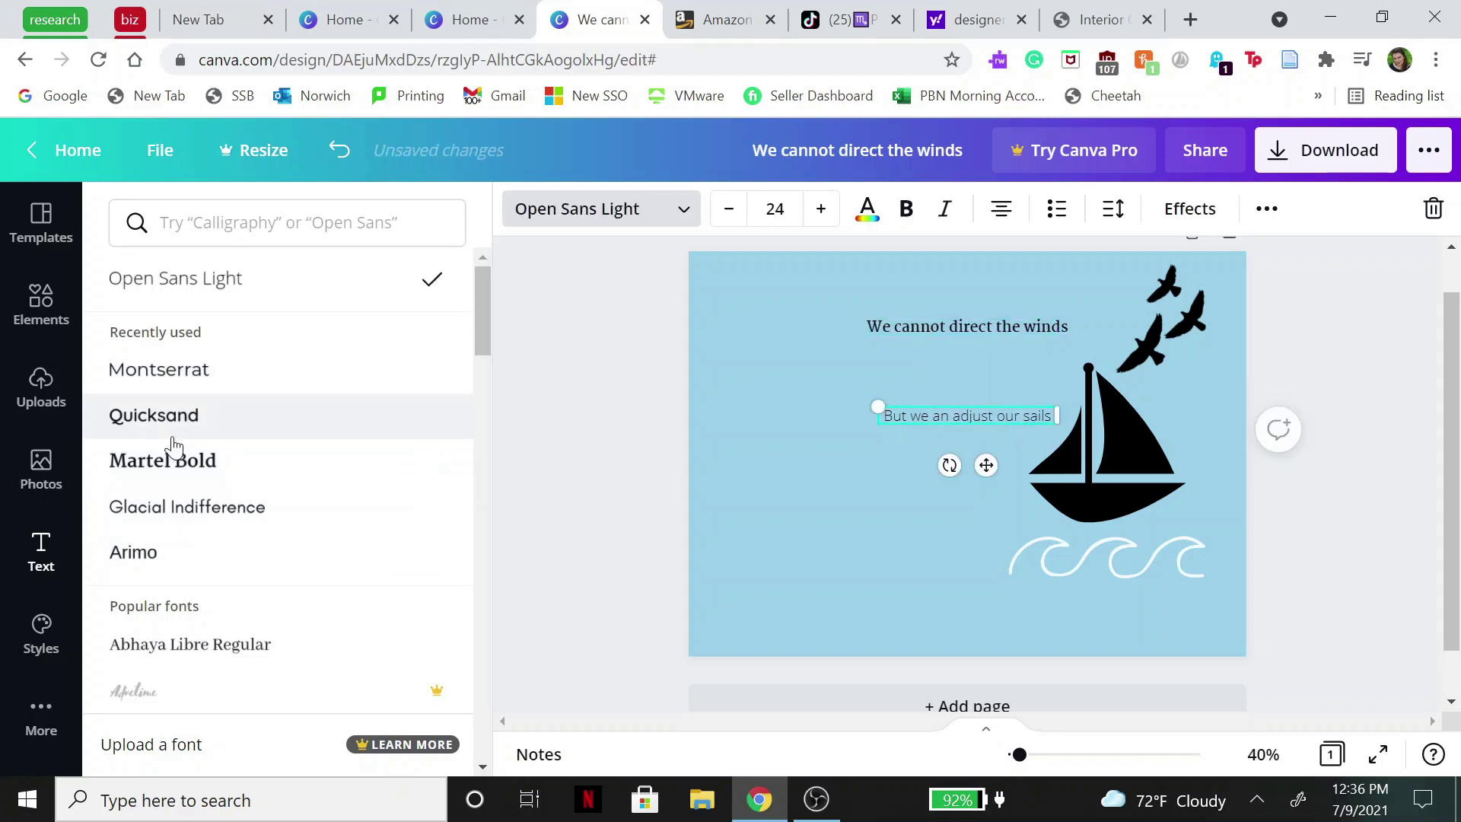
pyautogui.click(199, 460)
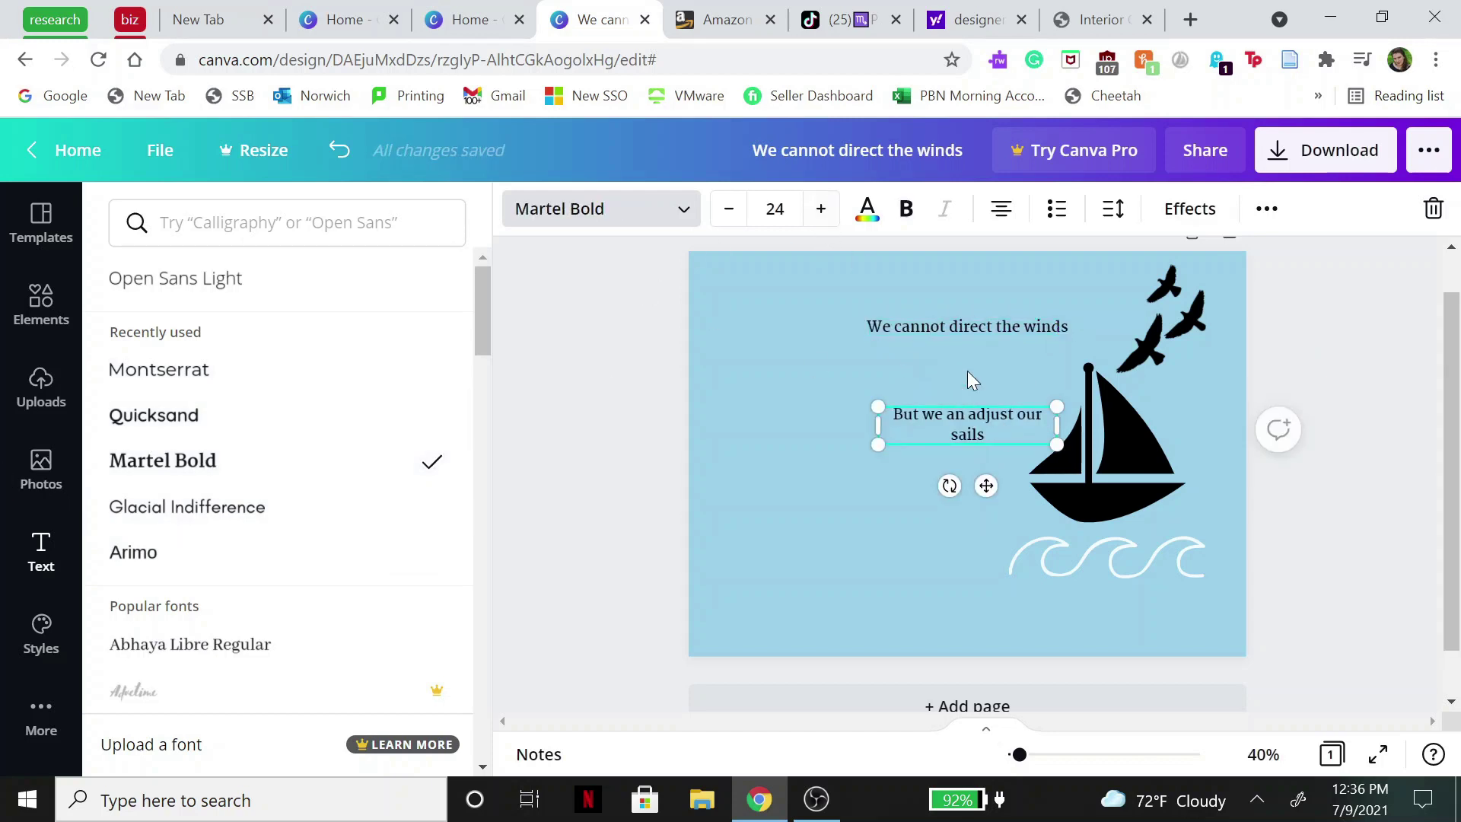
pyautogui.click(876, 325)
pyautogui.moveTo(850, 325); pyautogui.dragTo(870, 326)
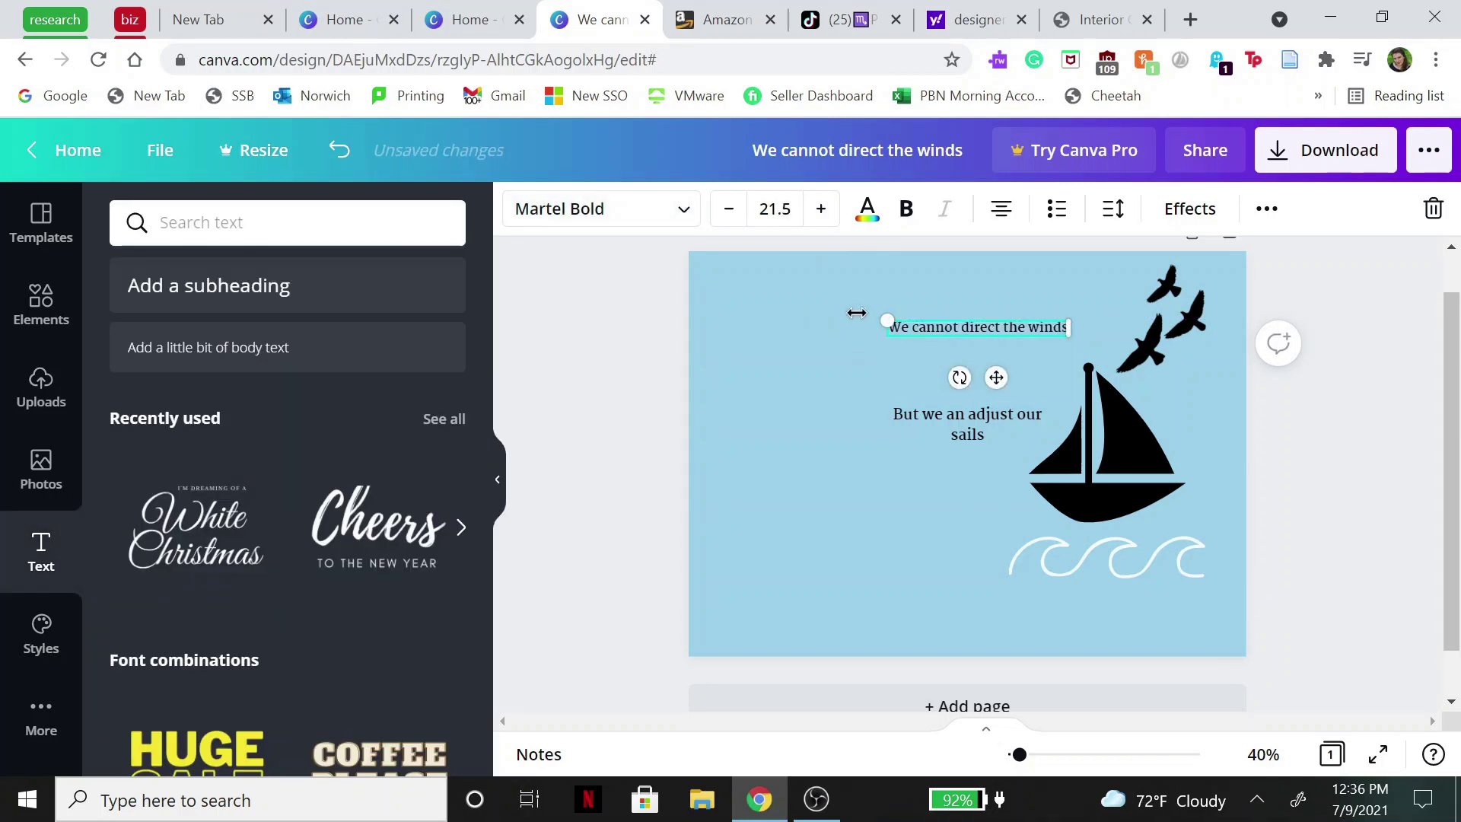
# Set both quote lines to font size 40 and move the lower line below the waves
pyautogui.click(706, 248)
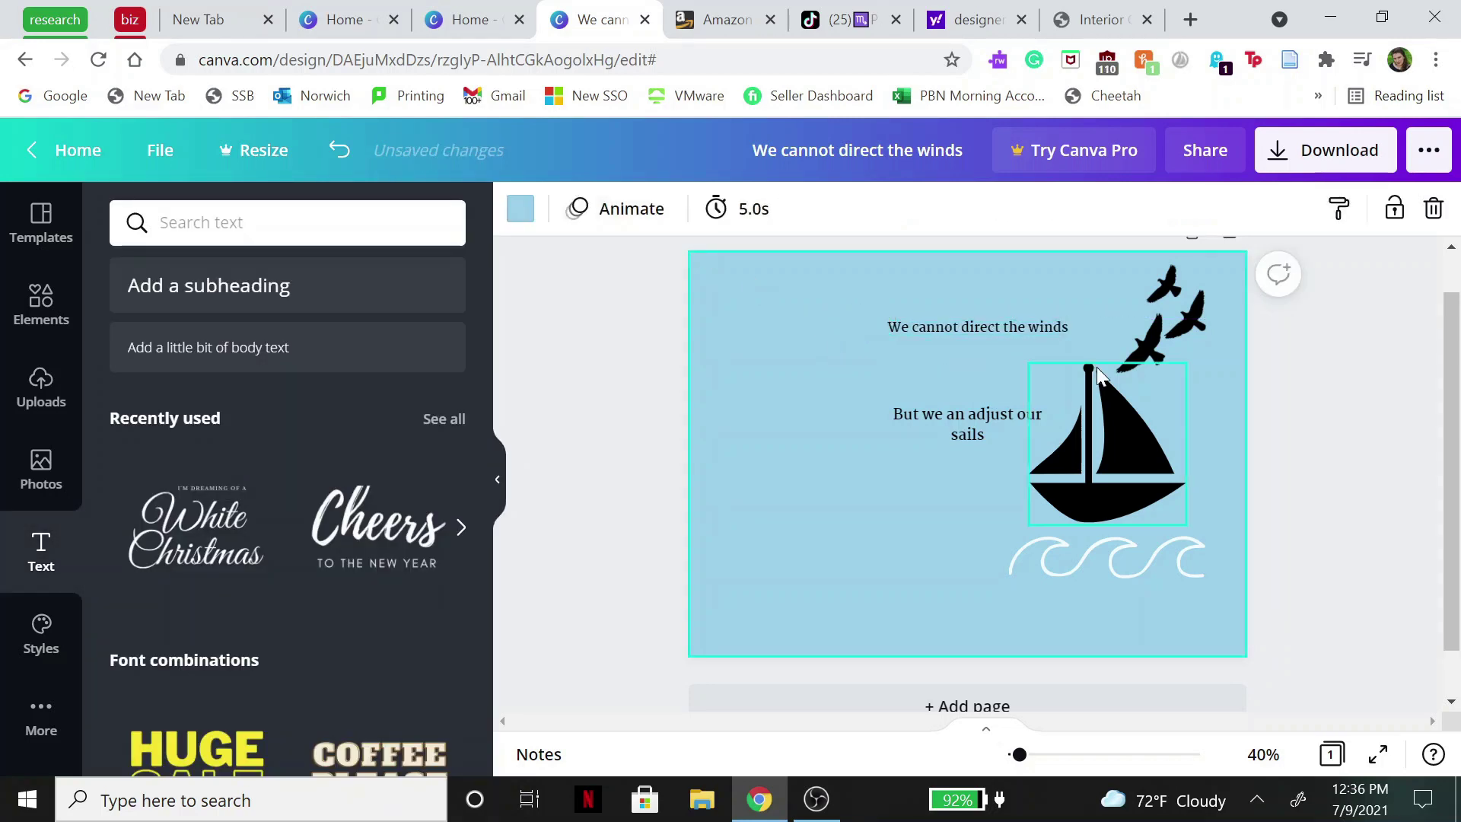
pyautogui.click(927, 323)
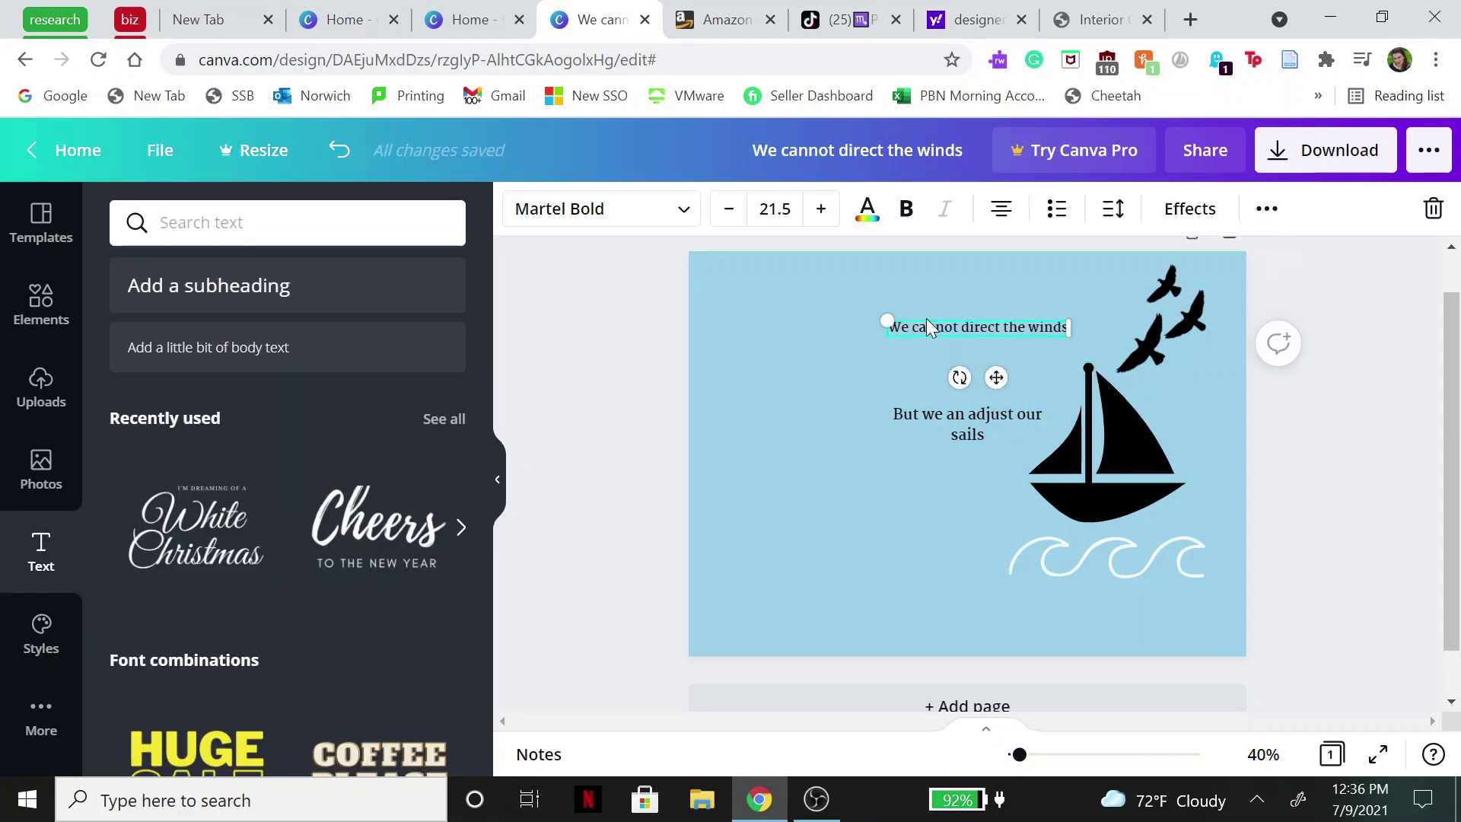
pyautogui.keyDown('shift'); pyautogui.click(925, 424); pyautogui.keyUp('shift')
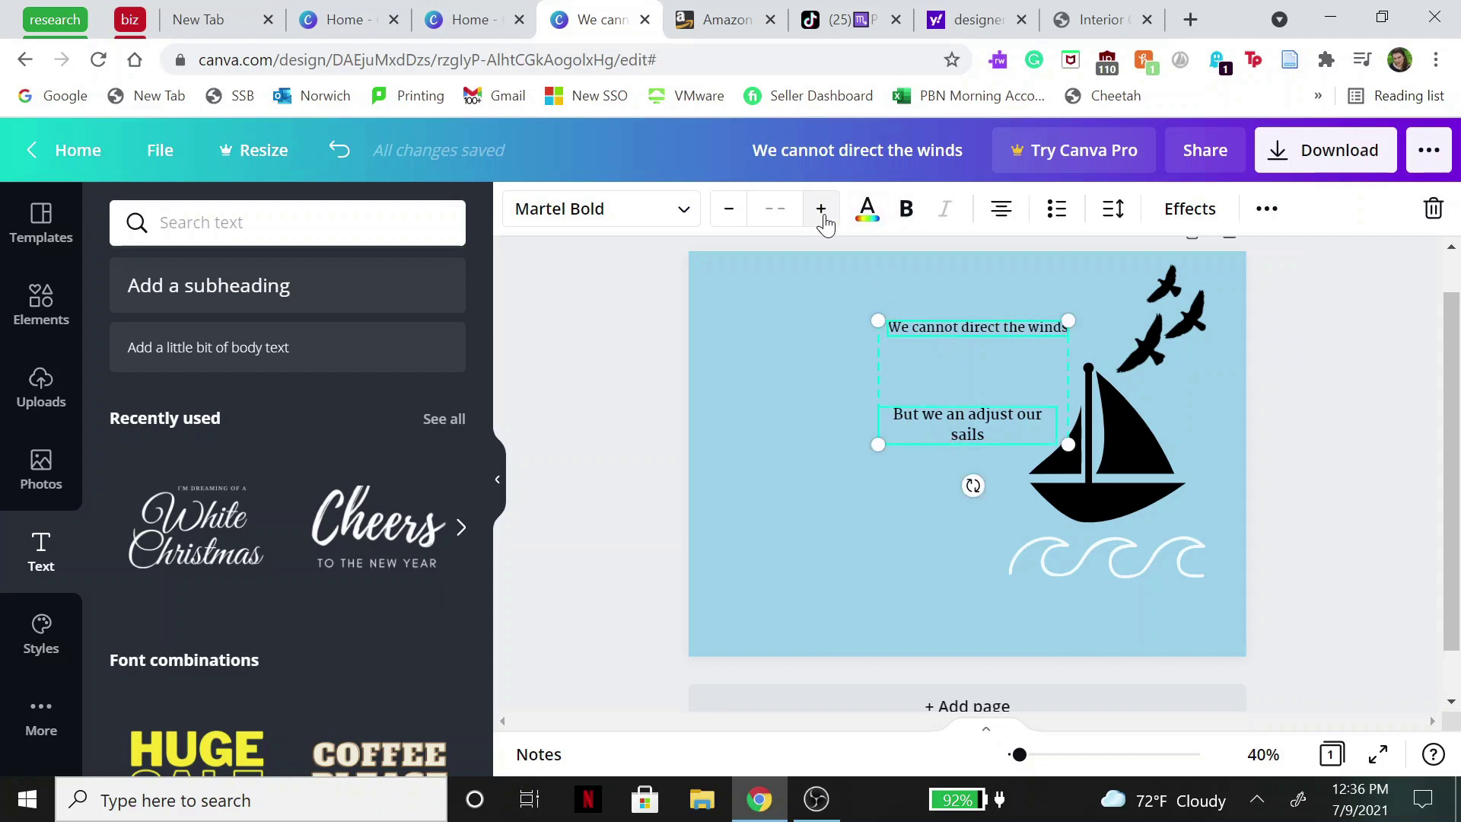
pyautogui.click(775, 208)
pyautogui.write('4')
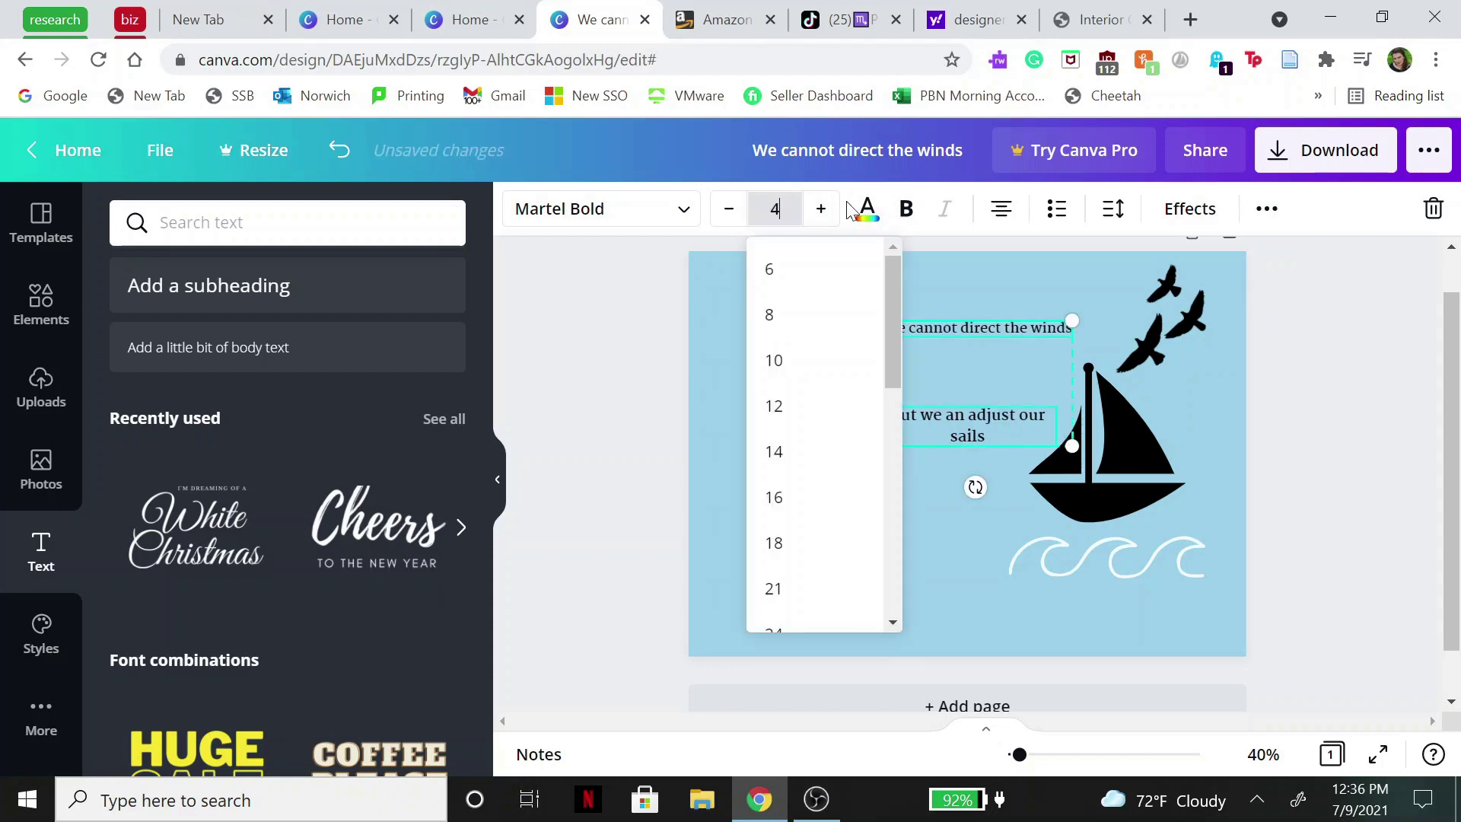
pyautogui.write('0')
pyautogui.press('Return')
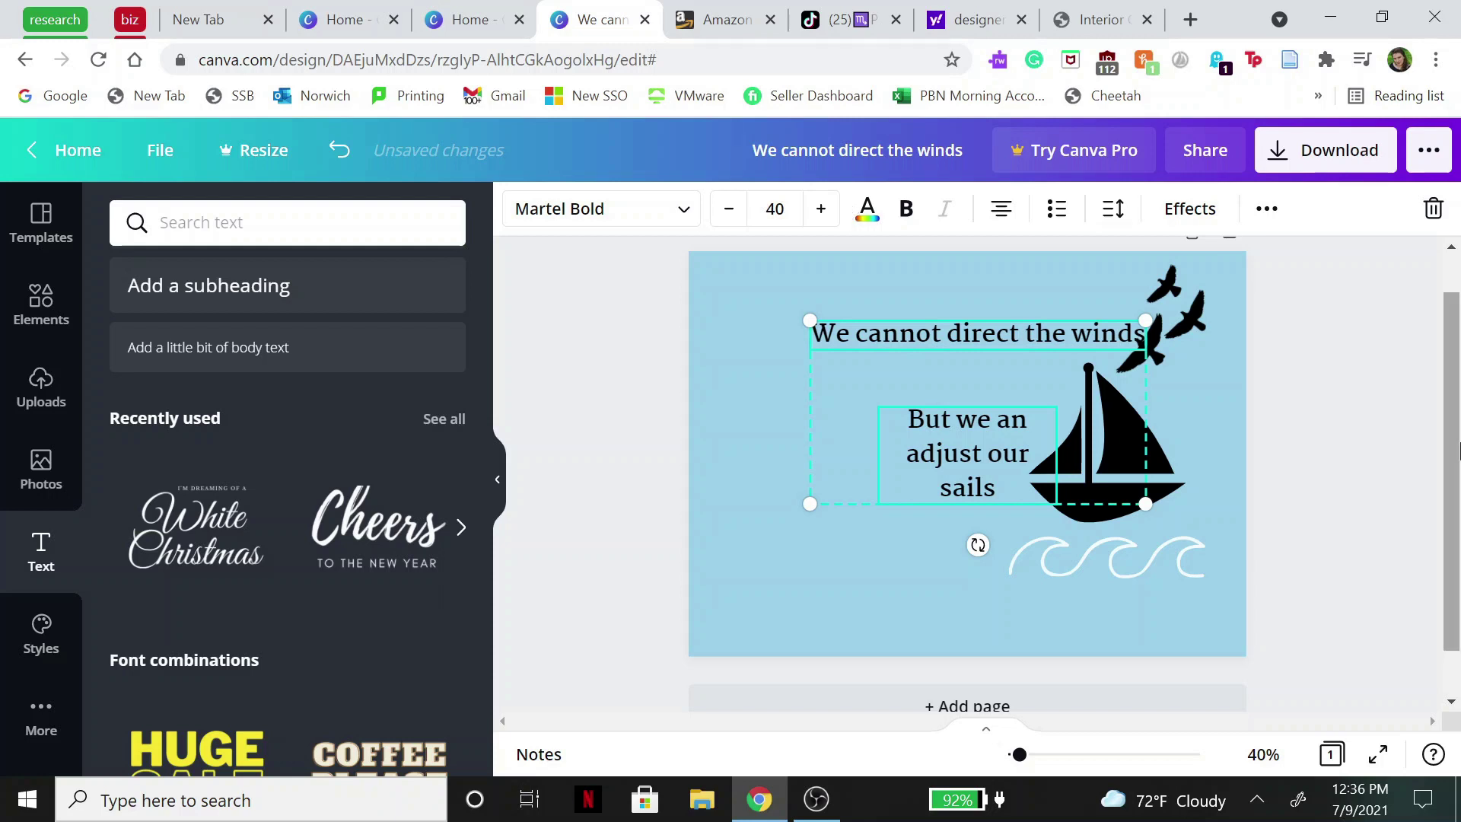
pyautogui.click(949, 636)
pyautogui.moveTo(978, 457); pyautogui.dragTo(1175, 444)
pyautogui.moveTo(1003, 421); pyautogui.dragTo(1073, 613)
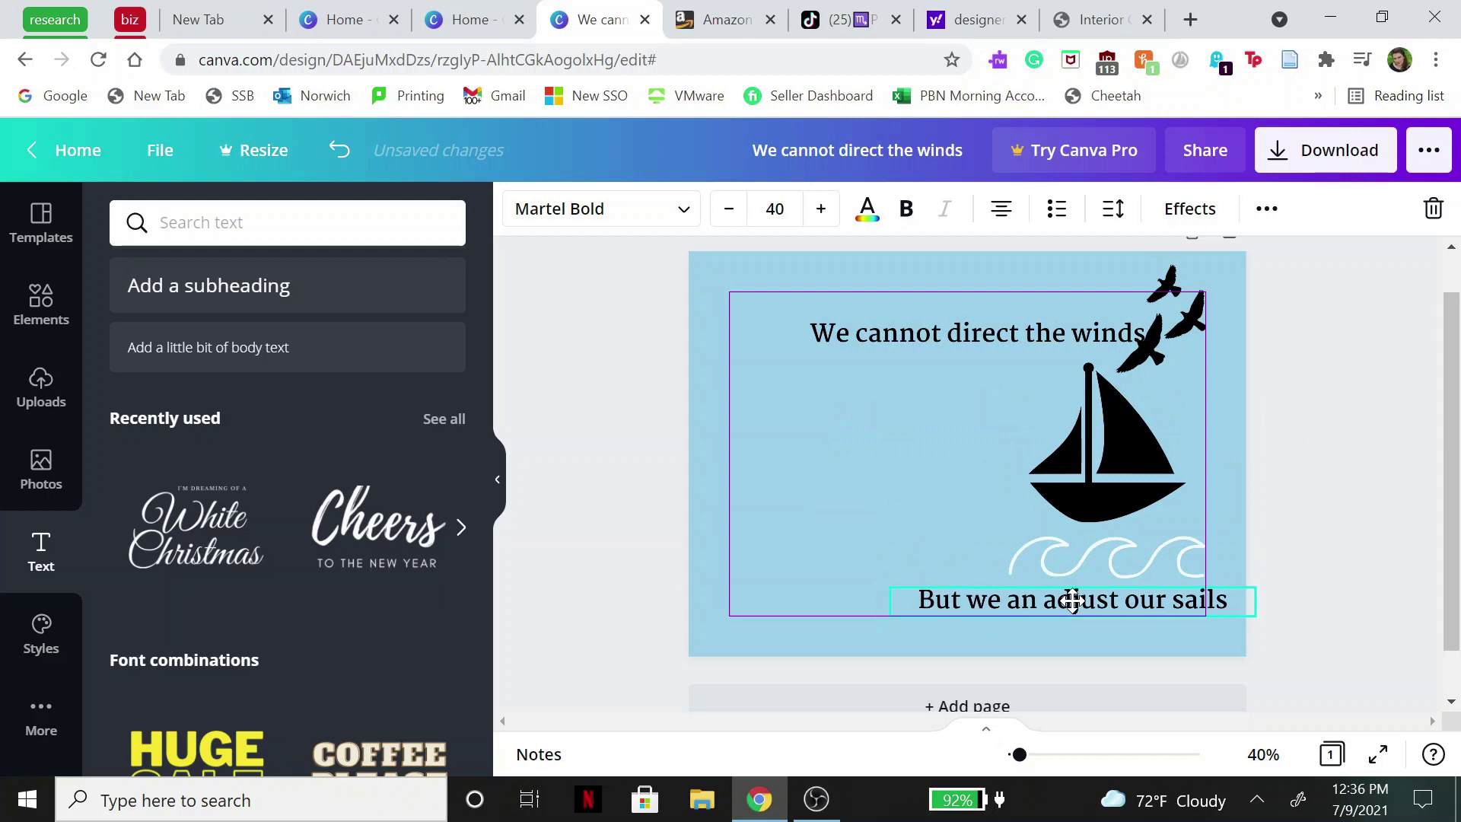
# Break the heading after 'cannot' and the lower line before 'adjust'
pyautogui.click(1036, 323)
pyautogui.doubleClick(982, 333)
pyautogui.click(942, 335)
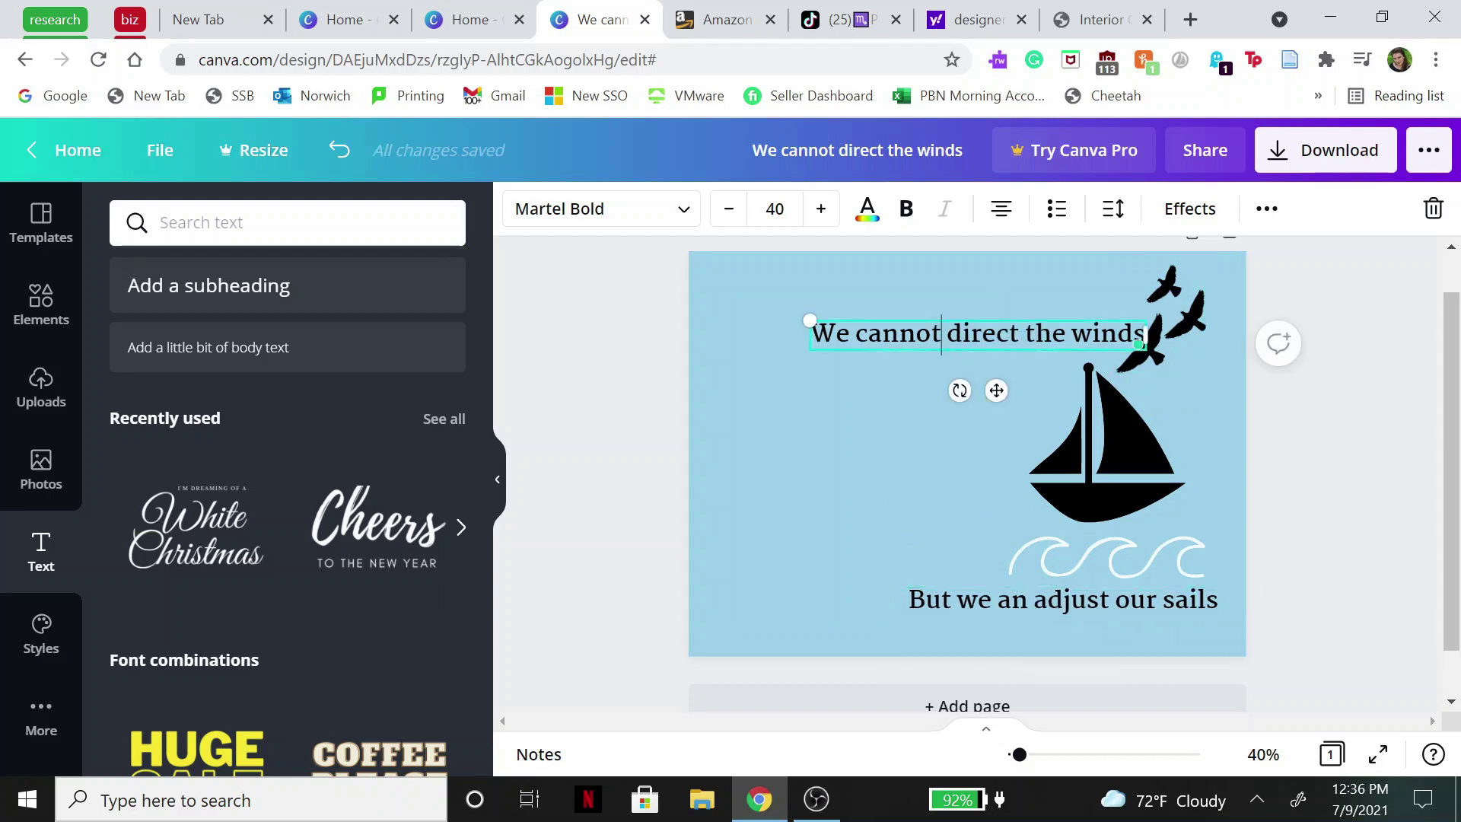
pyautogui.press('Return')
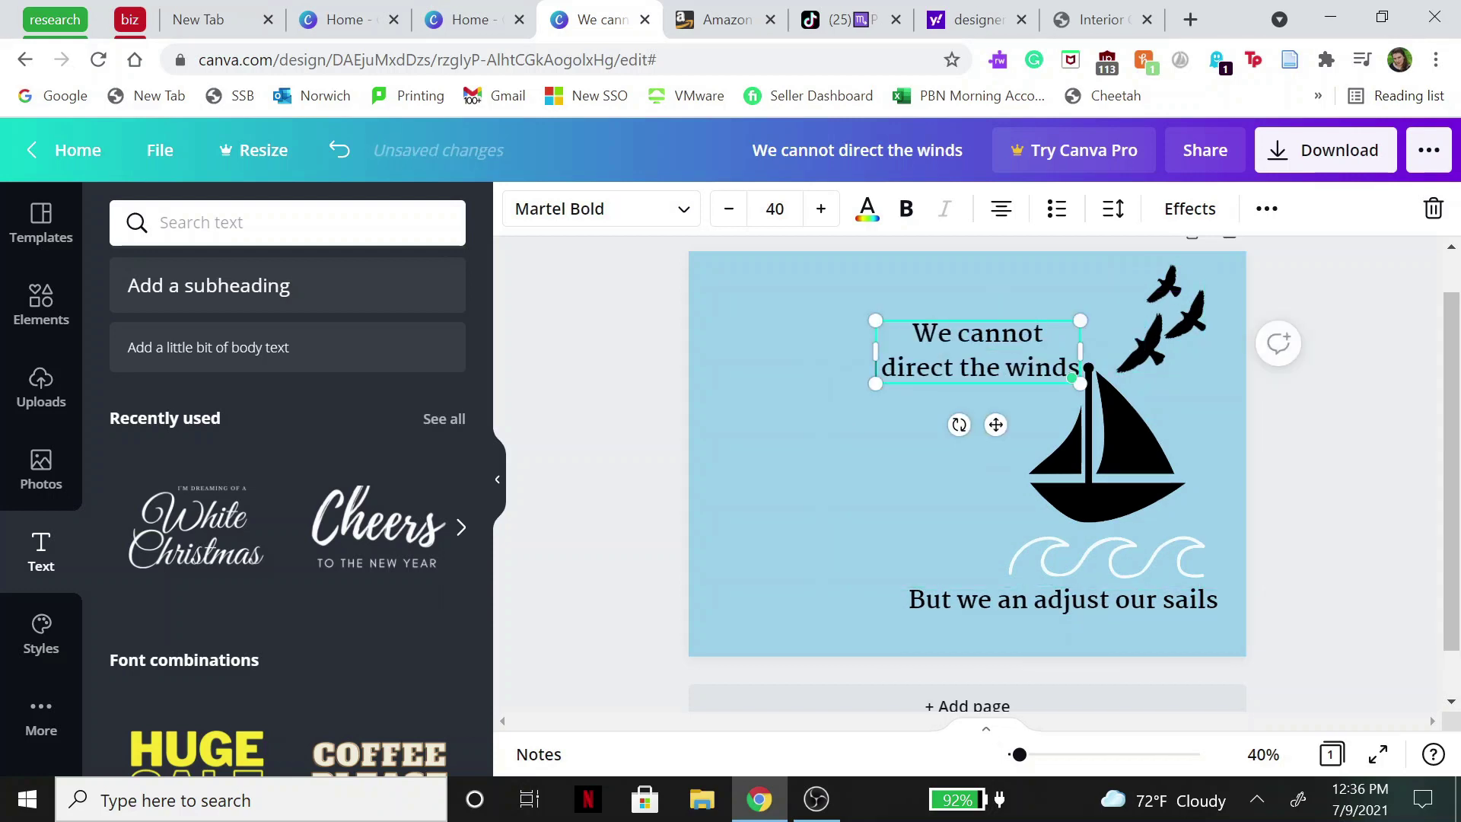
pyautogui.click(1061, 605)
pyautogui.doubleClick(1073, 600)
pyautogui.click(1034, 601)
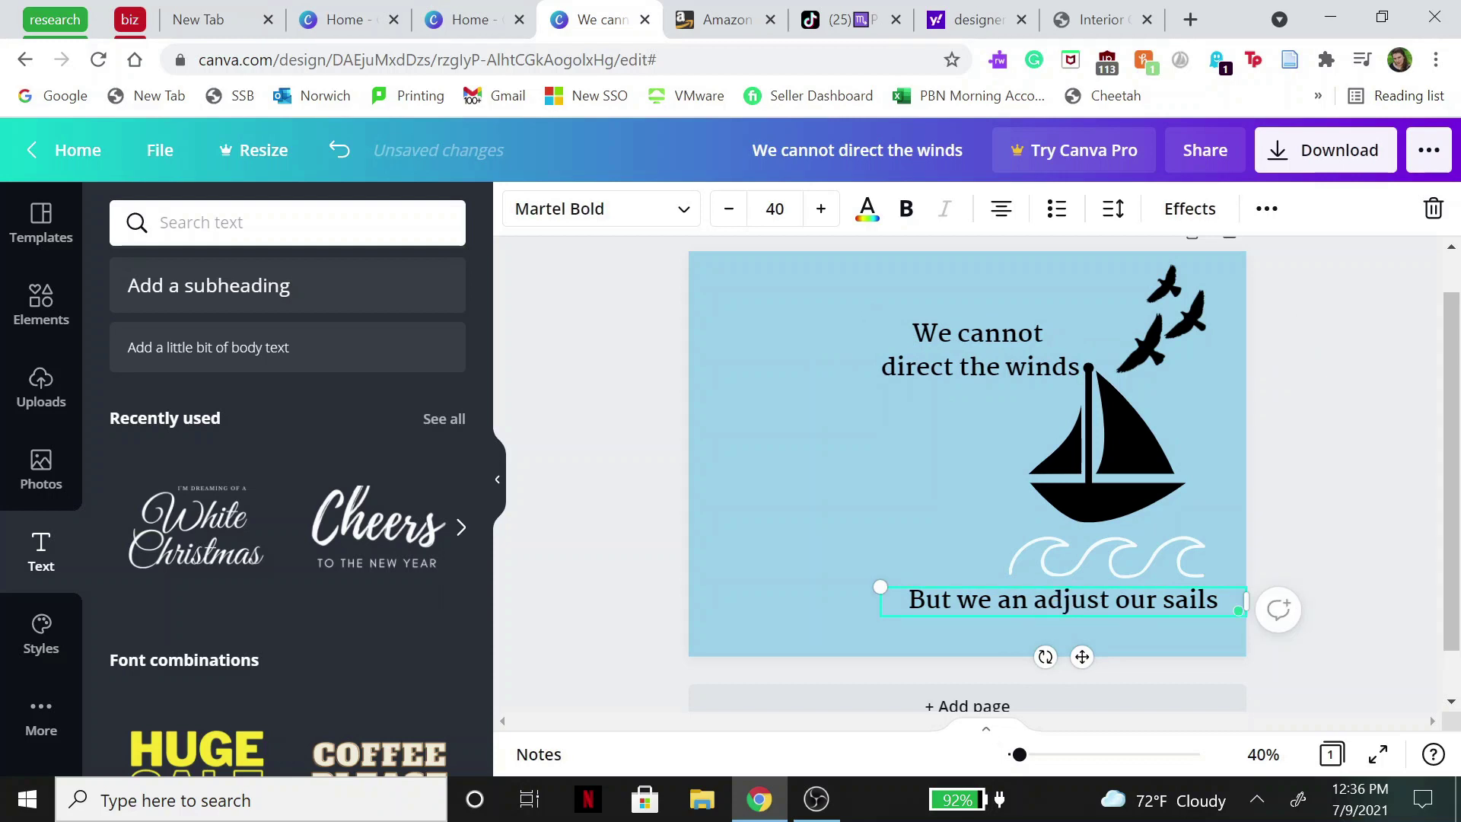
pyautogui.press('Return')
# Move the heading up and right, and the birds down and right
pyautogui.click(935, 353)
pyautogui.moveTo(935, 353); pyautogui.dragTo(986, 324)
pyautogui.moveTo(1164, 312); pyautogui.dragTo(1202, 358)
# Nudge the sailboat and waves left and reposition the lower quote, undoing a heading resize
pyautogui.moveTo(1100, 457); pyautogui.dragTo(1090, 459)
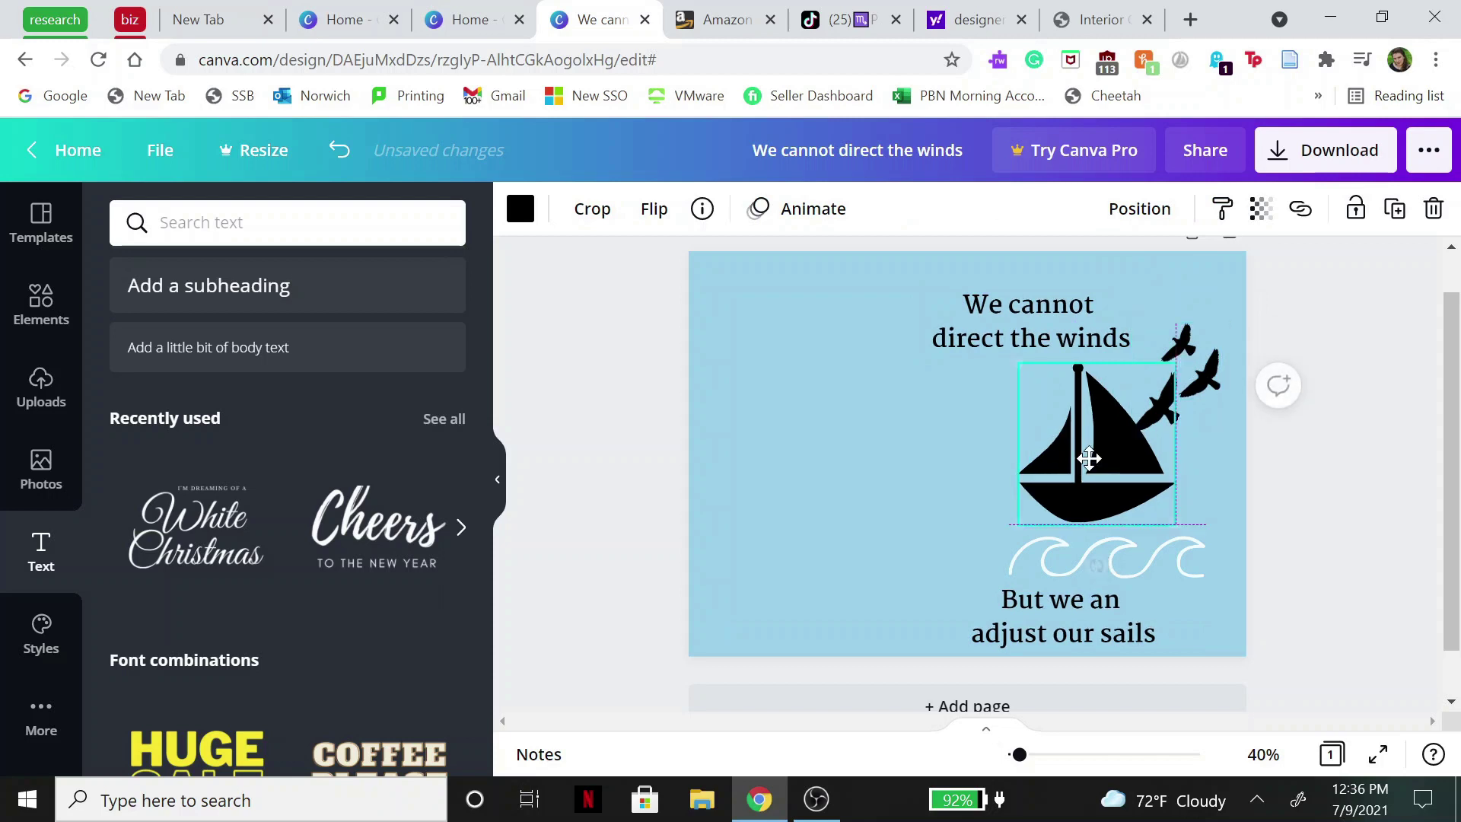
pyautogui.moveTo(1190, 554); pyautogui.dragTo(1153, 549)
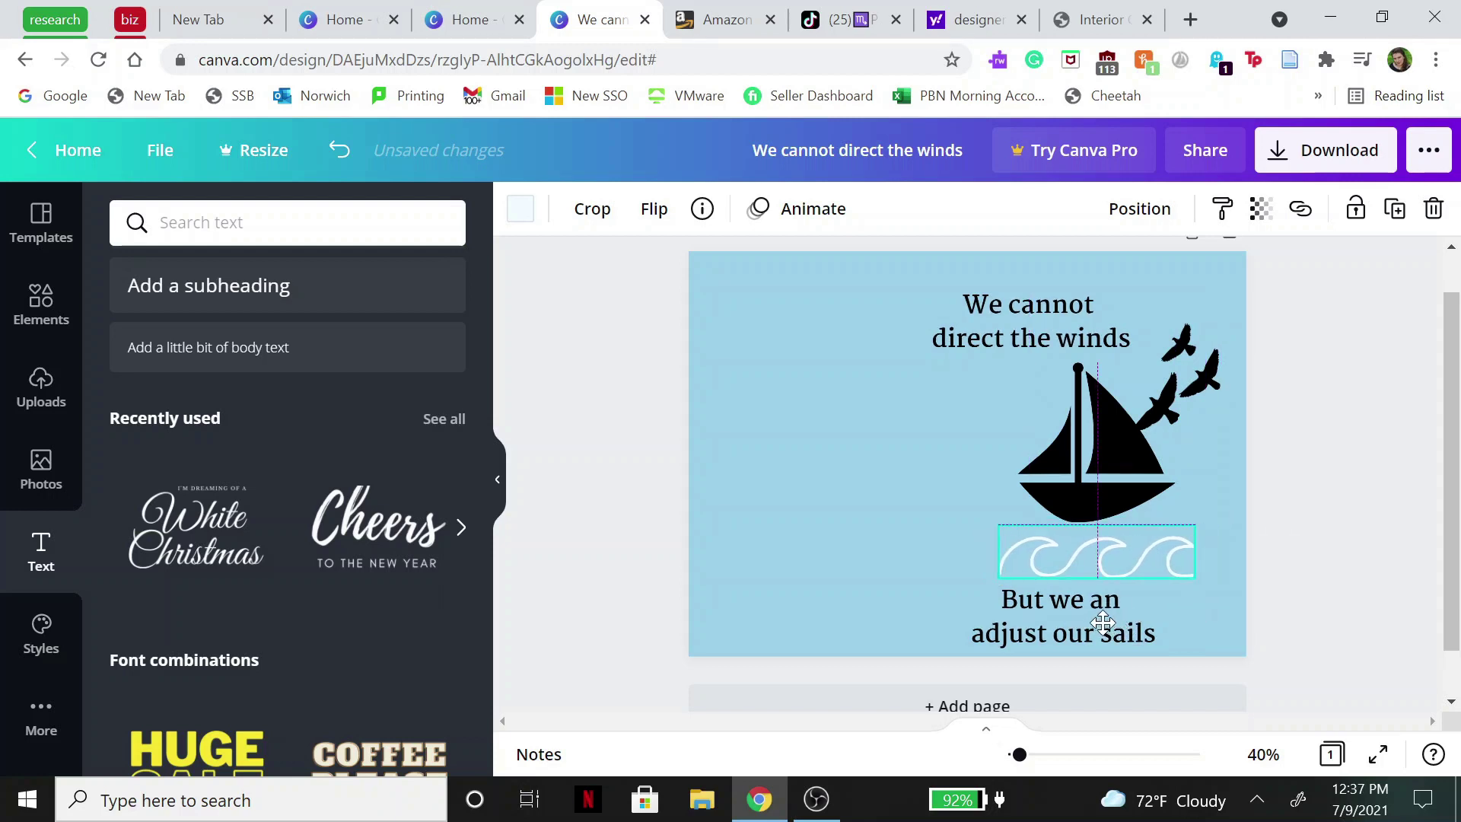
pyautogui.click(1279, 549)
pyautogui.moveTo(1067, 637); pyautogui.dragTo(1103, 636)
pyautogui.moveTo(1057, 328); pyautogui.dragTo(1103, 324)
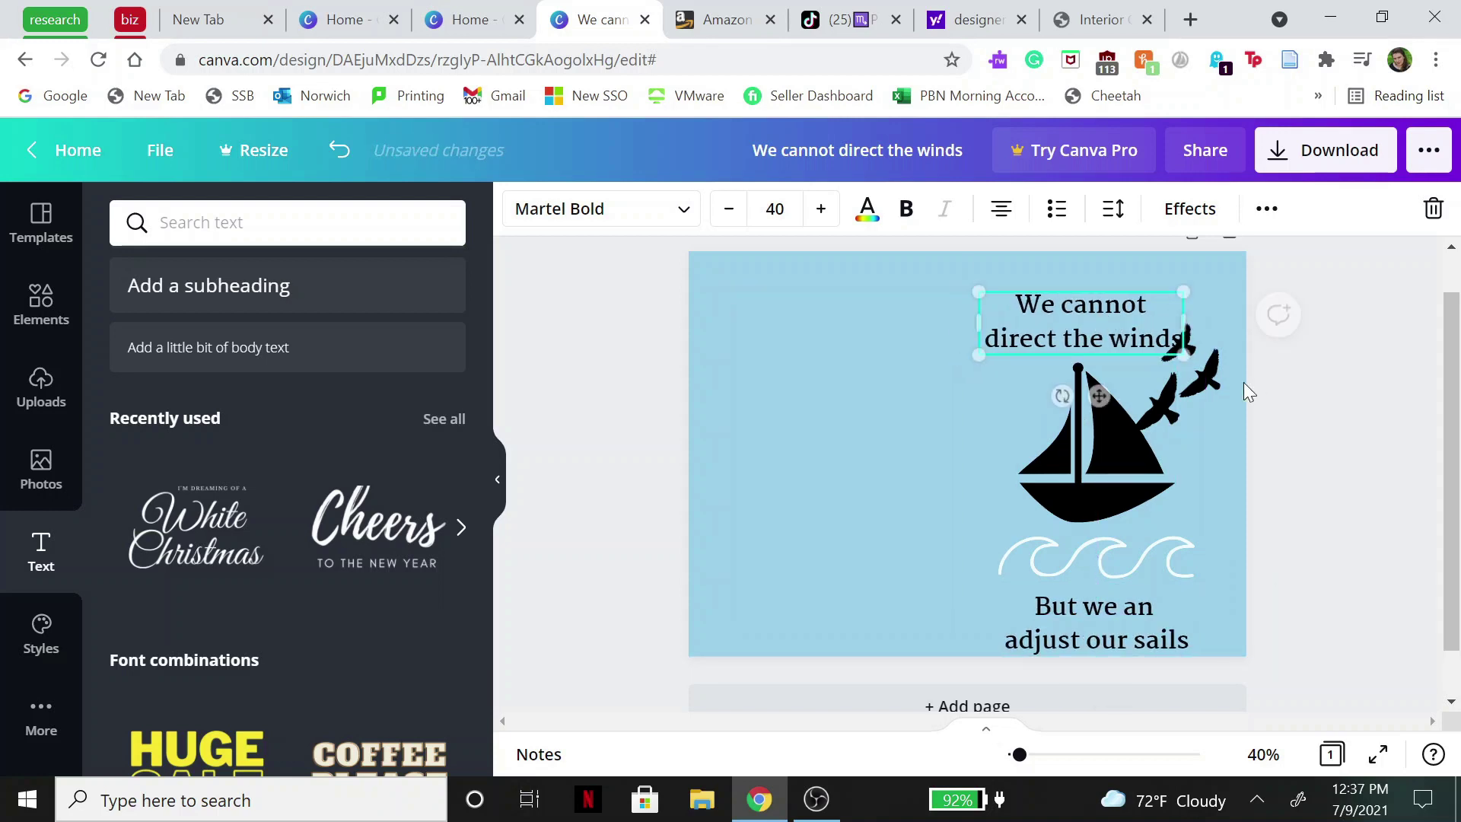
pyautogui.moveTo(1184, 354); pyautogui.dragTo(1196, 359)
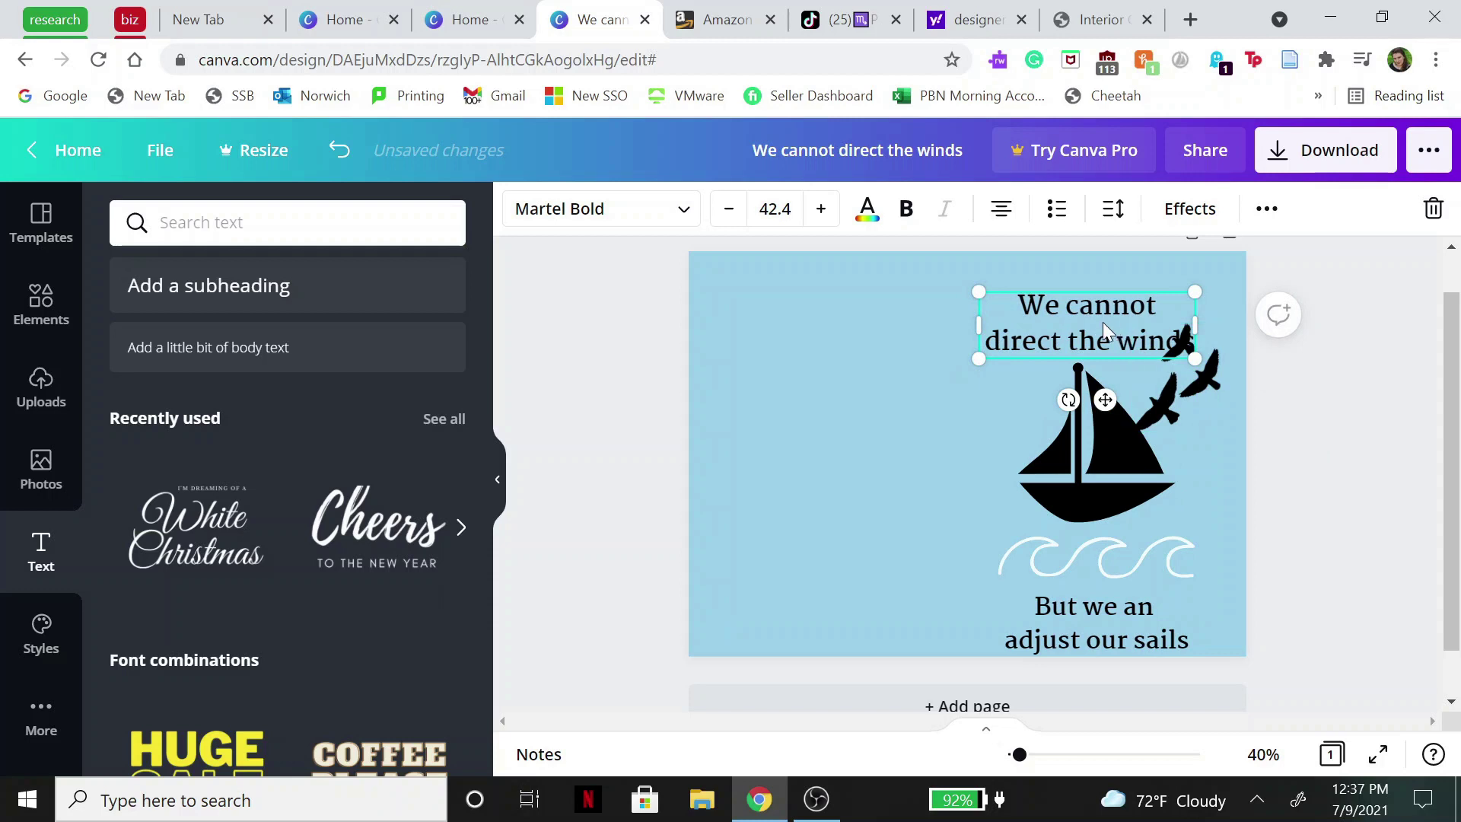
pyautogui.hotkey('ctrl', 'z')
# Shrink the birds beside the boat and fine-tune heading, sailboat, birds and lower-line positions
pyautogui.click(1199, 377)
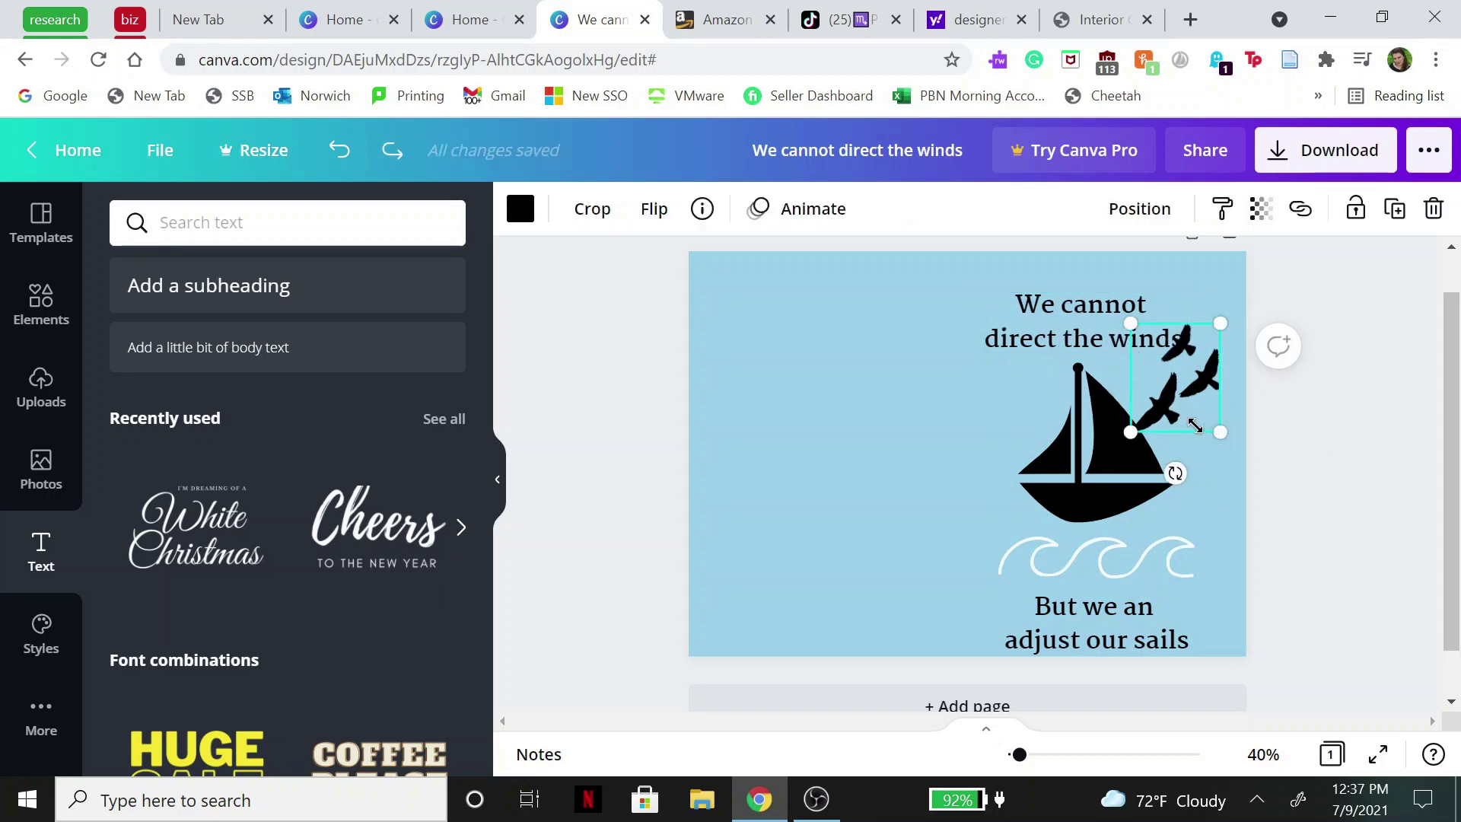
pyautogui.moveTo(1194, 426)
pyautogui.mouseDown()
pyautogui.moveTo(1194, 401)
pyautogui.moveTo(1187, 411)
pyautogui.mouseUp()
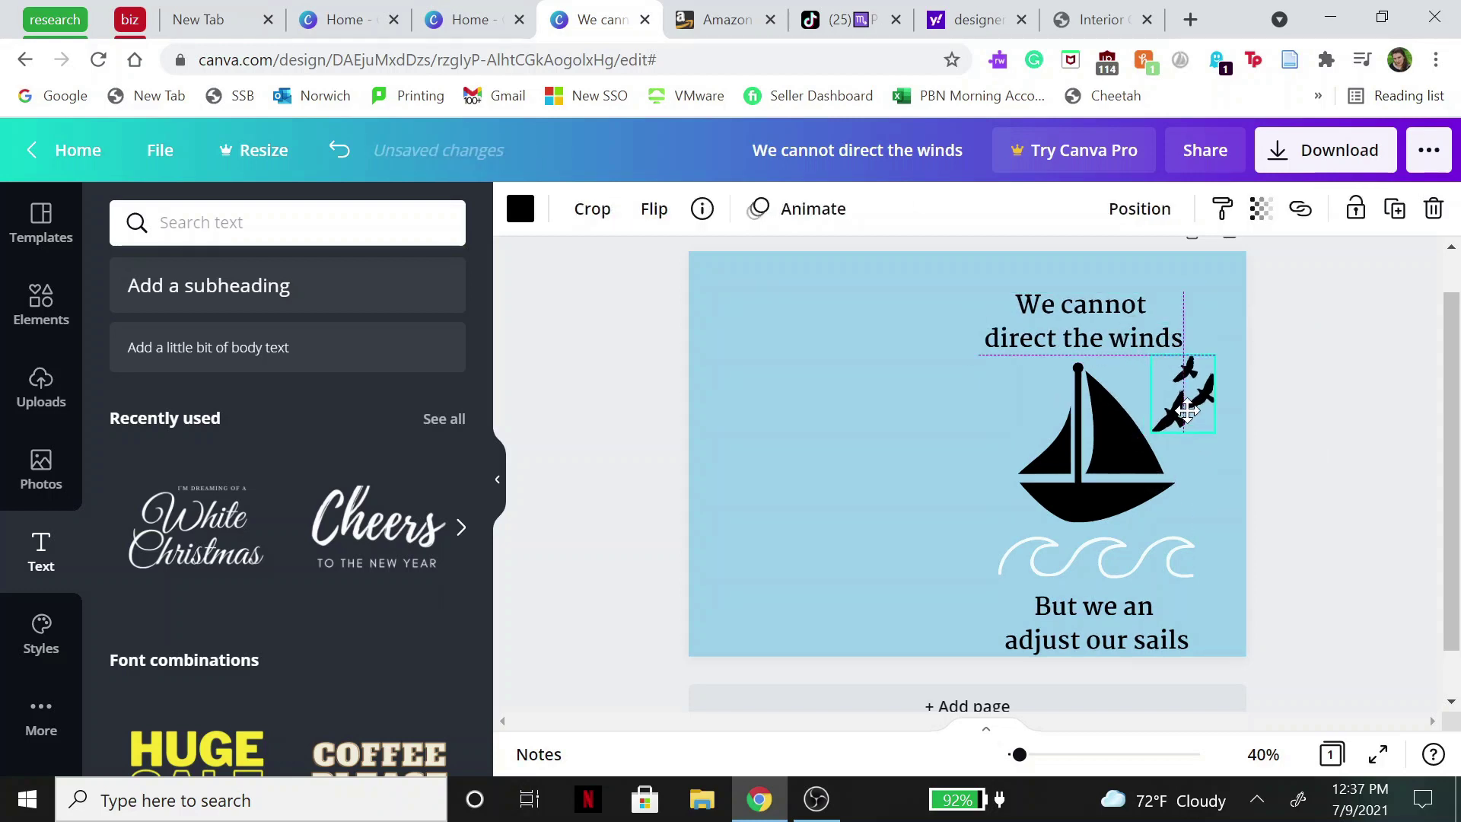
pyautogui.click(1130, 323)
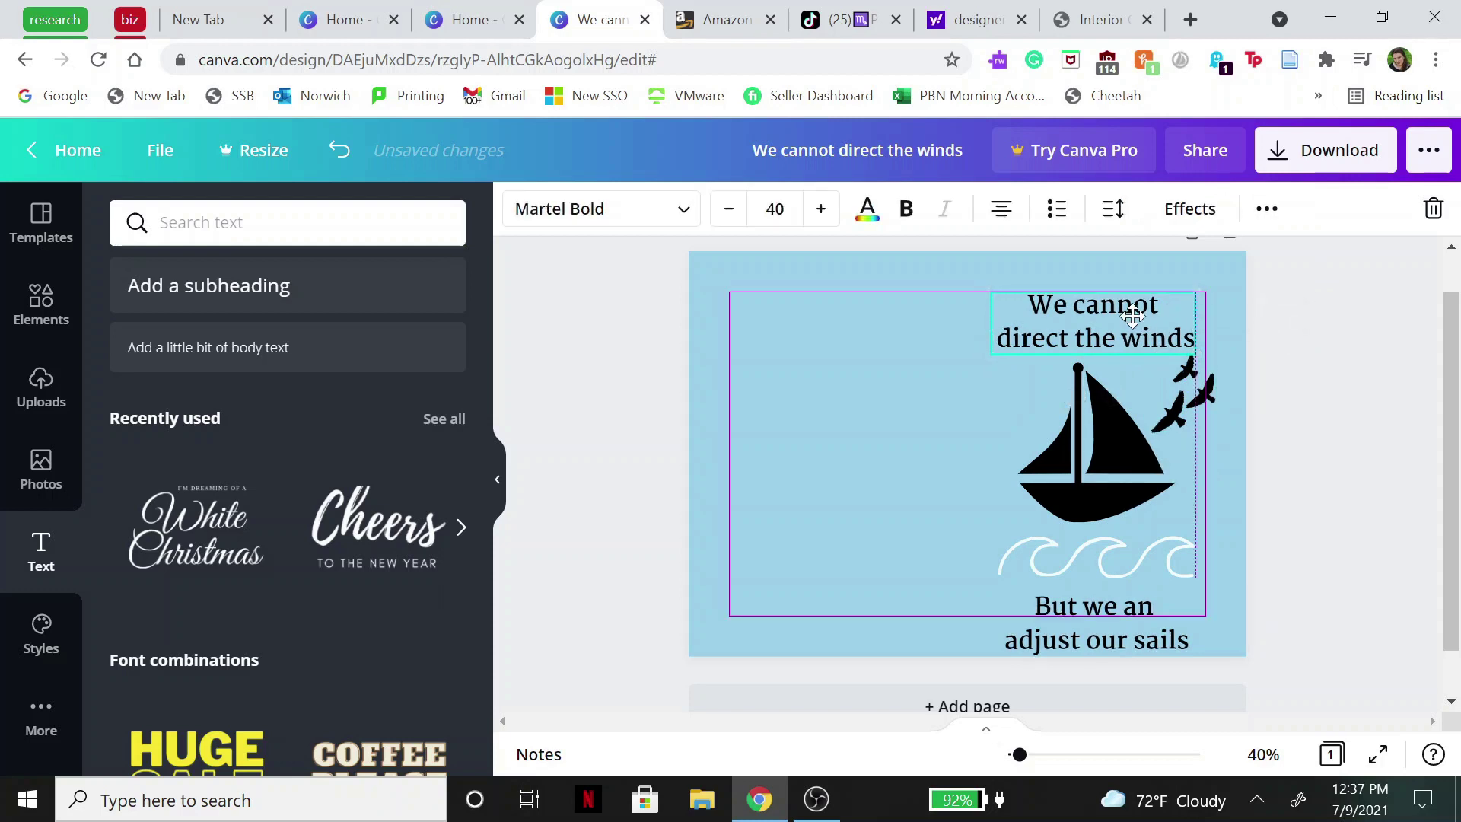
pyautogui.moveTo(1123, 319)
pyautogui.mouseDown()
pyautogui.moveTo(1109, 308)
pyautogui.moveTo(1129, 309)
pyautogui.mouseUp()
pyautogui.click(1098, 478)
pyautogui.moveTo(1099, 478); pyautogui.dragTo(1106, 478)
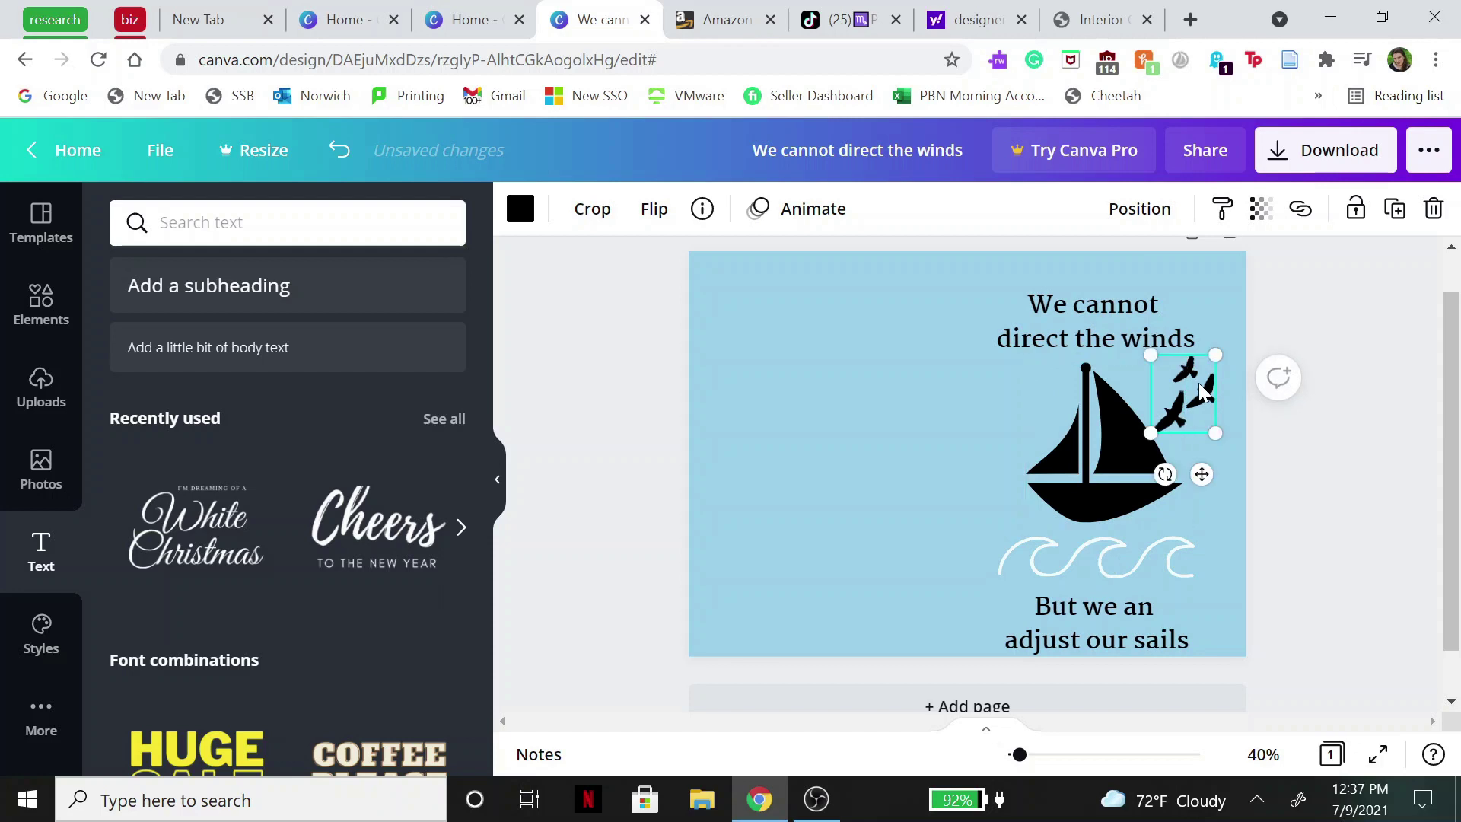
pyautogui.moveTo(1192, 380); pyautogui.dragTo(1204, 382)
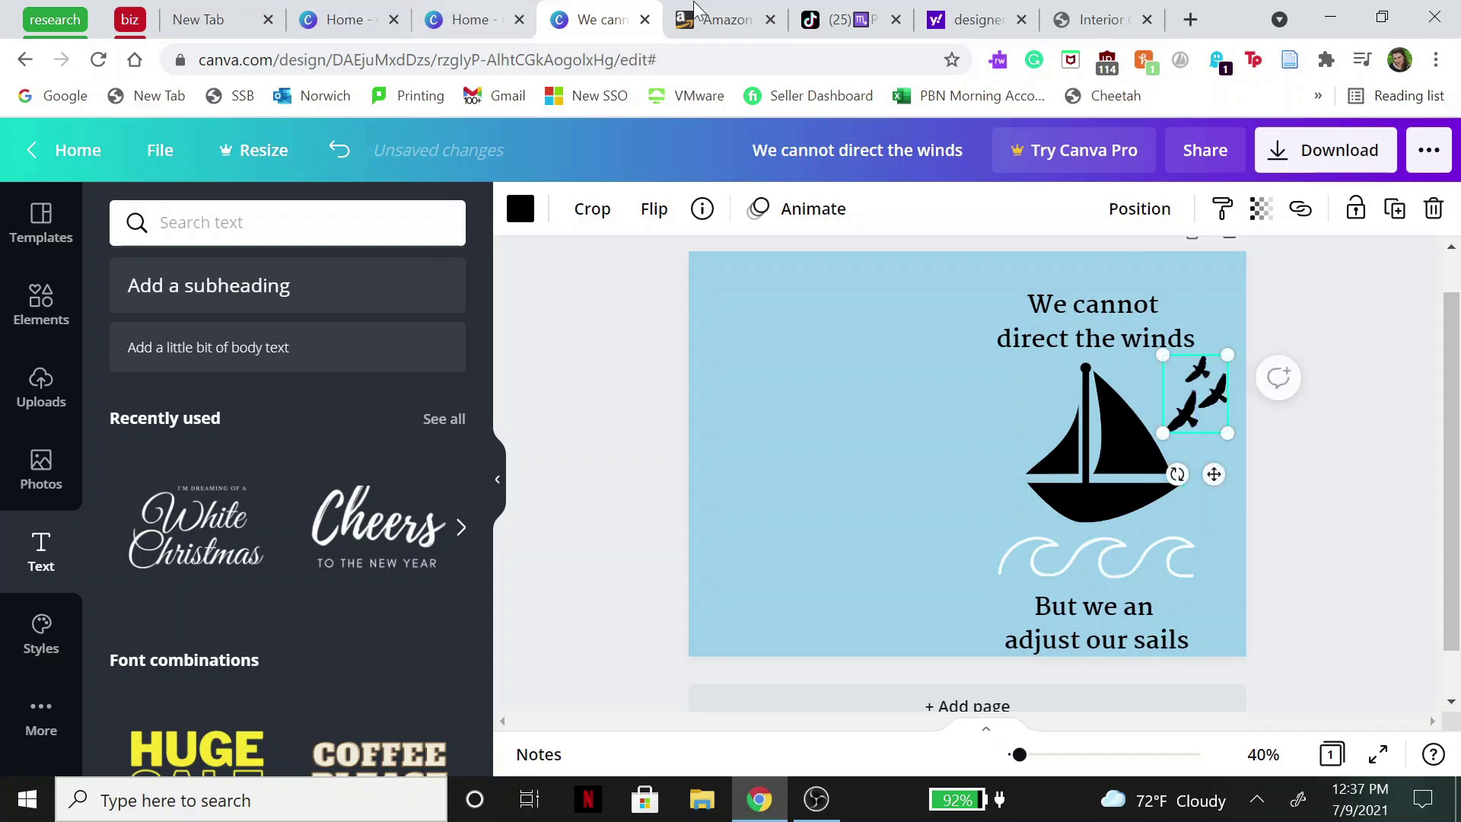
pyautogui.moveTo(1083, 634); pyautogui.dragTo(1079, 635)
# Narrow the lower quote's text box and align it under the heading
pyautogui.click(1108, 340)
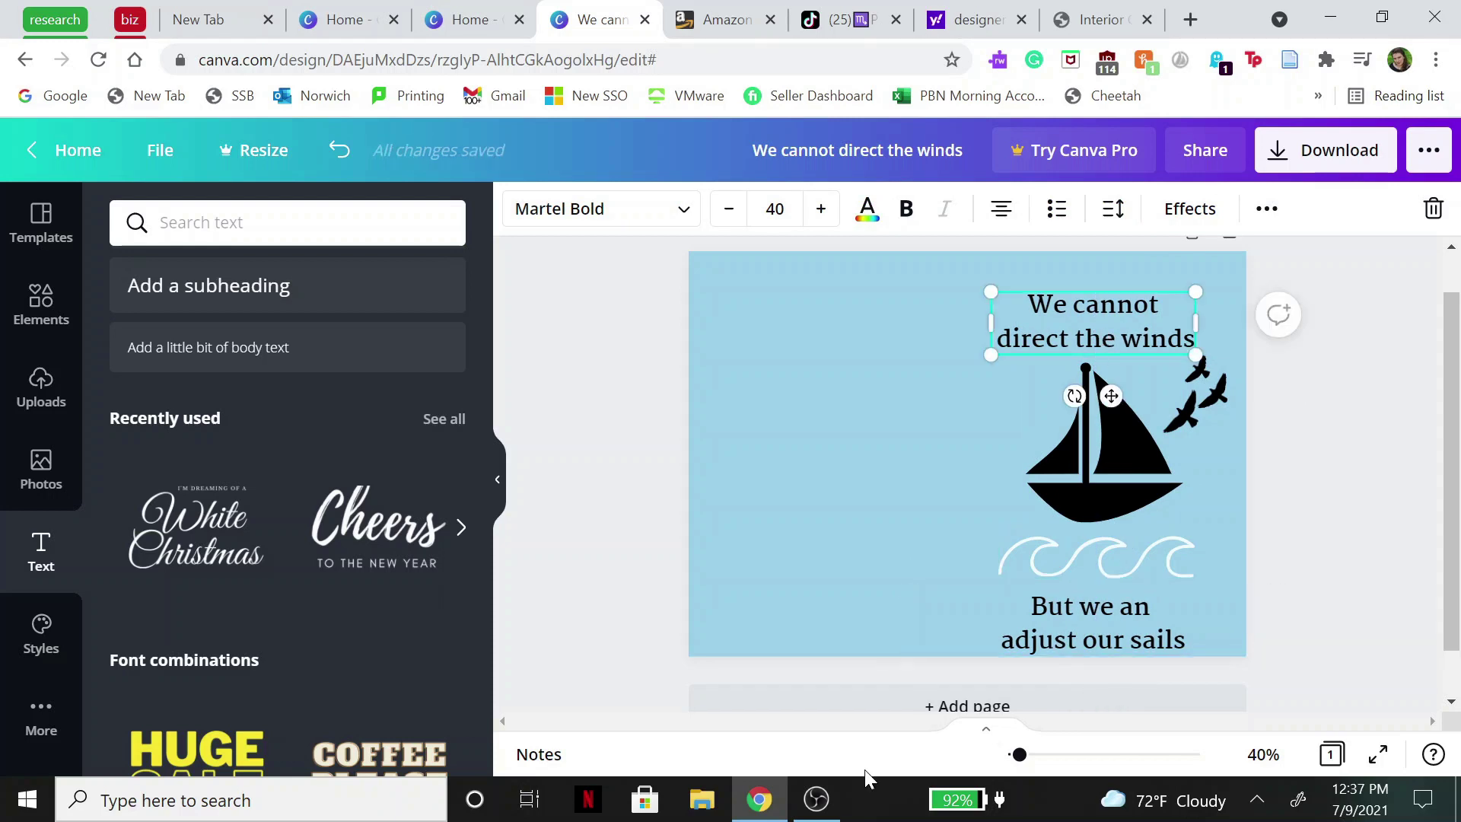
pyautogui.click(1029, 643)
pyautogui.moveTo(911, 629); pyautogui.dragTo(1057, 624)
pyautogui.moveTo(1207, 636); pyautogui.dragTo(1131, 629)
pyautogui.click(1367, 509)
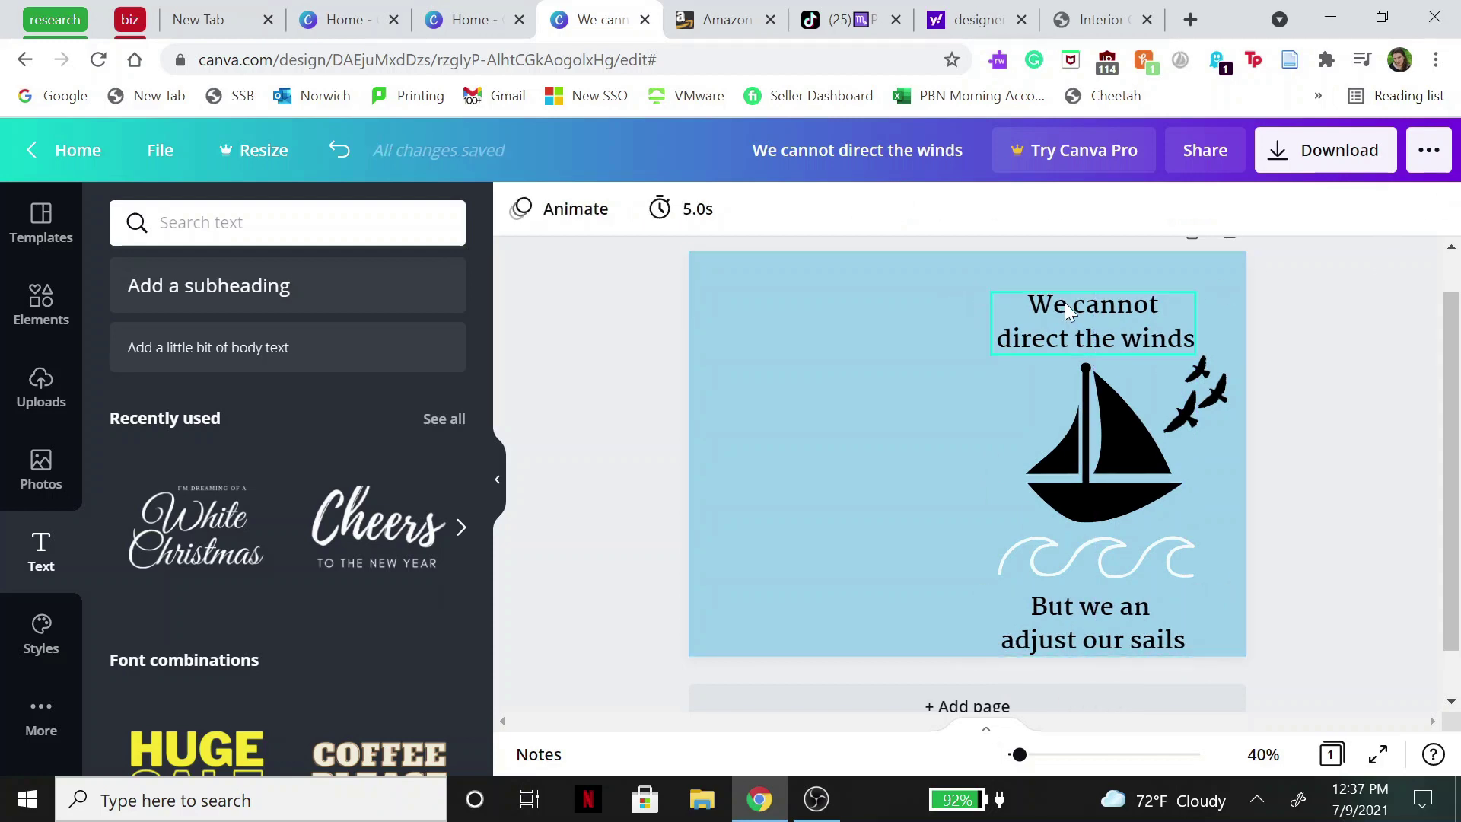
# Select the heading, sailboat, birds, lower line and waves and shift them up together
pyautogui.click(1119, 304)
pyautogui.keyDown('shift'); pyautogui.click(1104, 449); pyautogui.keyUp('shift')
pyautogui.keyDown('shift'); pyautogui.click(1199, 391); pyautogui.keyUp('shift')
pyautogui.keyDown('shift'); pyautogui.click(1126, 620); pyautogui.keyUp('shift')
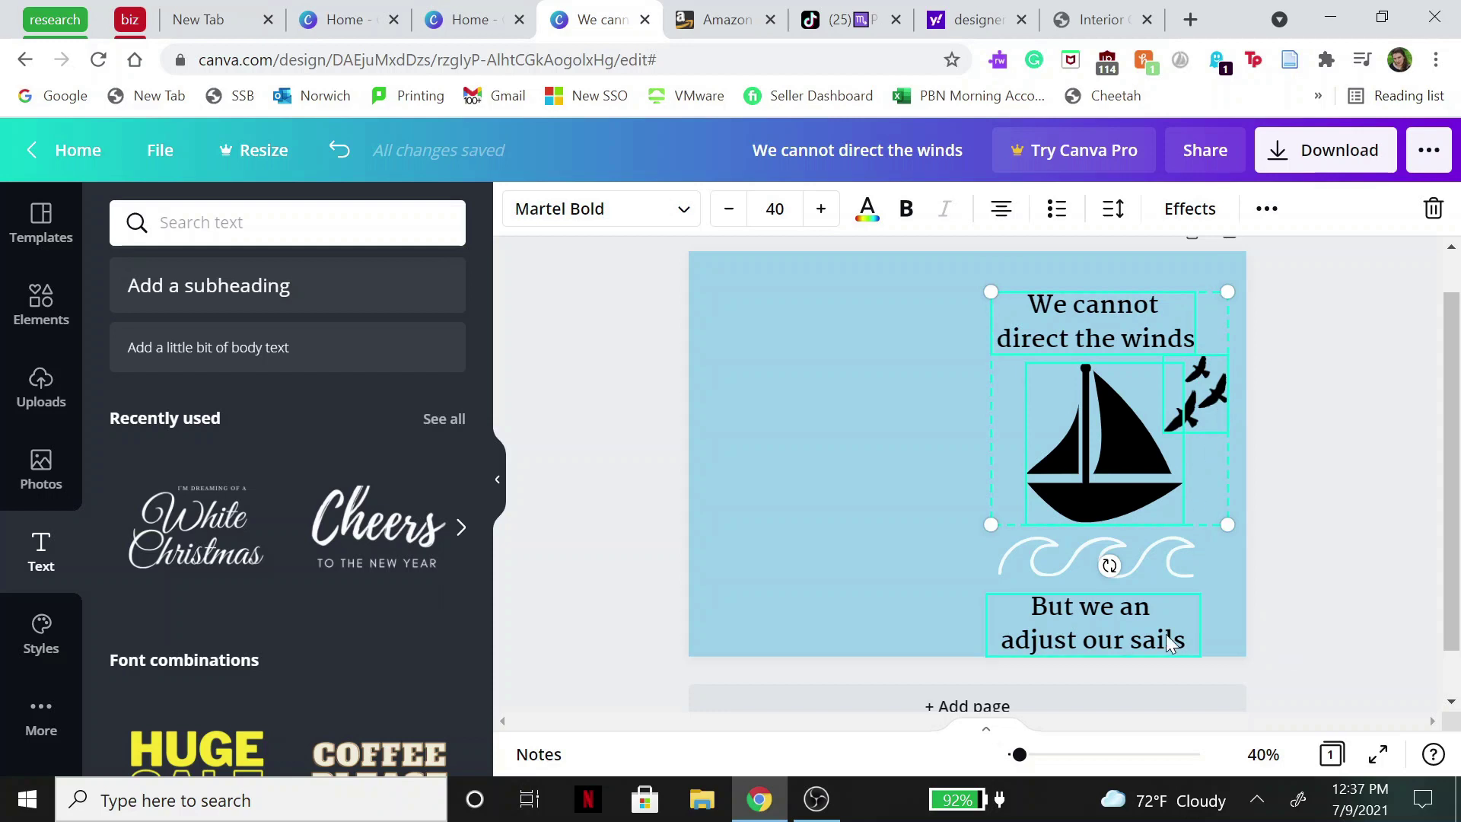
pyautogui.keyDown('shift'); pyautogui.click(1164, 571); pyautogui.keyUp('shift')
pyautogui.moveTo(1143, 409); pyautogui.dragTo(1142, 397)
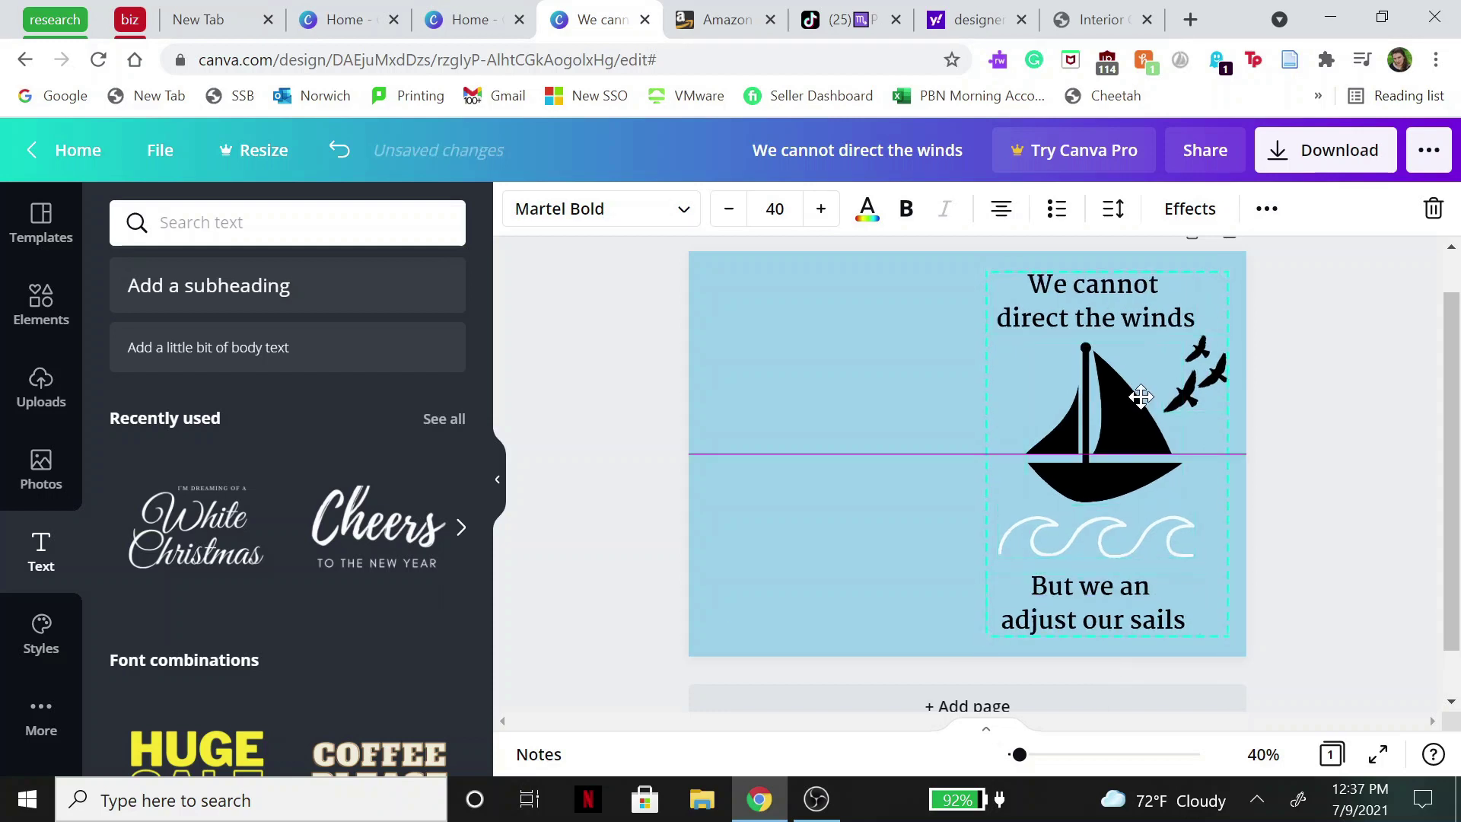
pyautogui.click(1345, 371)
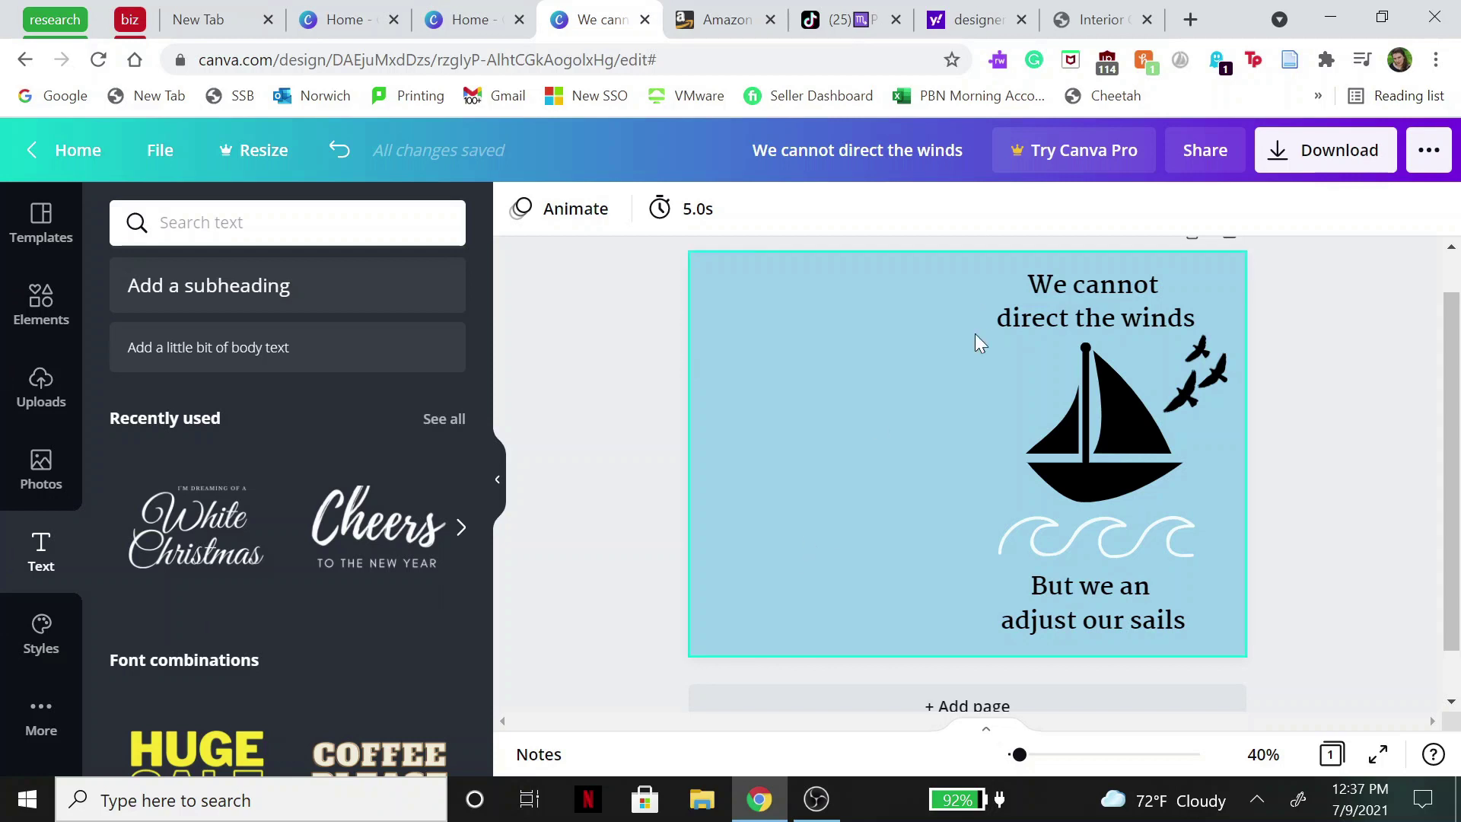
pyautogui.click(1337, 149)
# Save the sailboat cover from Canva as a PDF Print file
pyautogui.click(1245, 321)
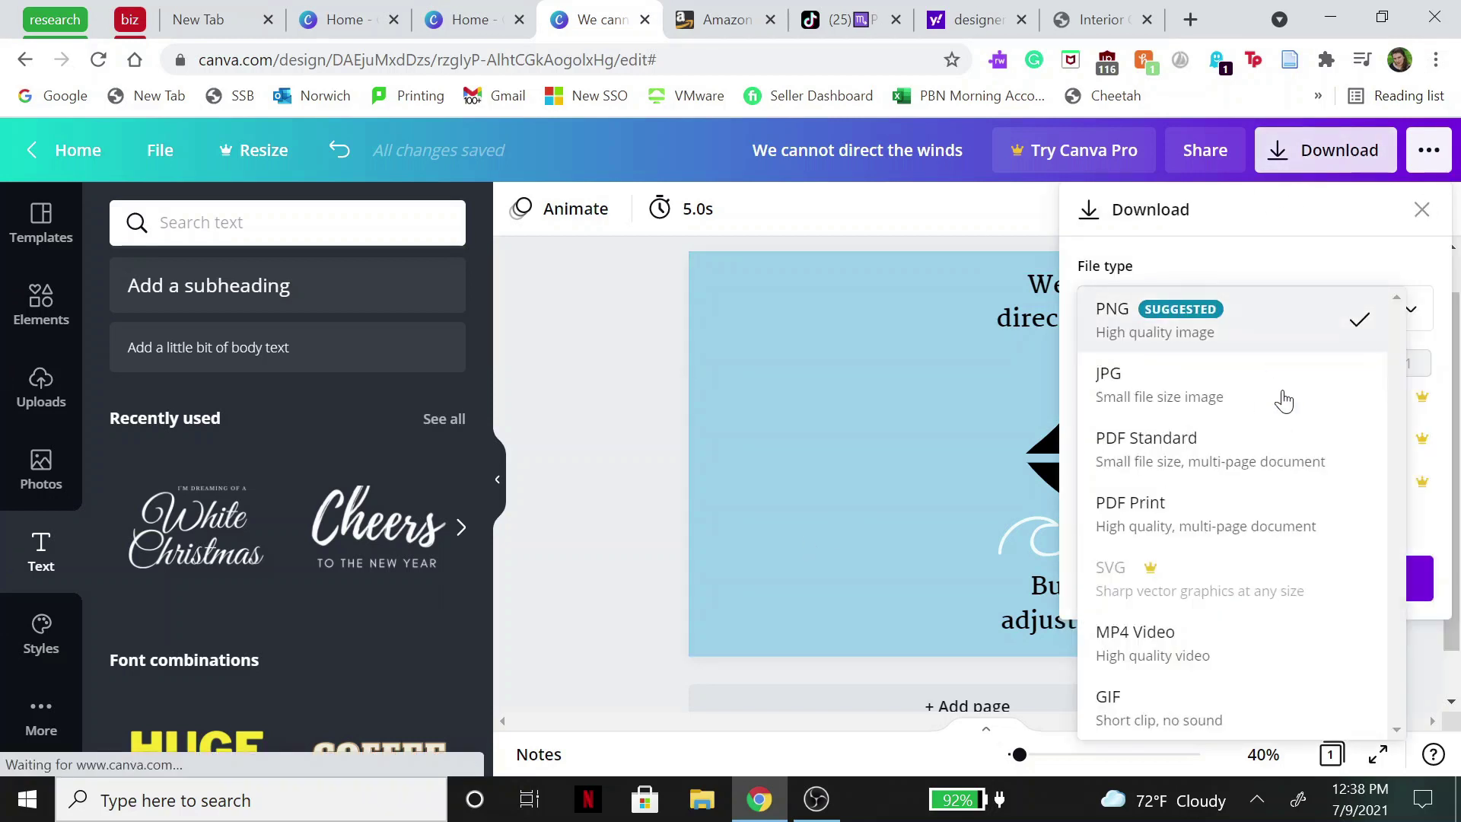
pyautogui.click(1277, 510)
pyautogui.click(1254, 451)
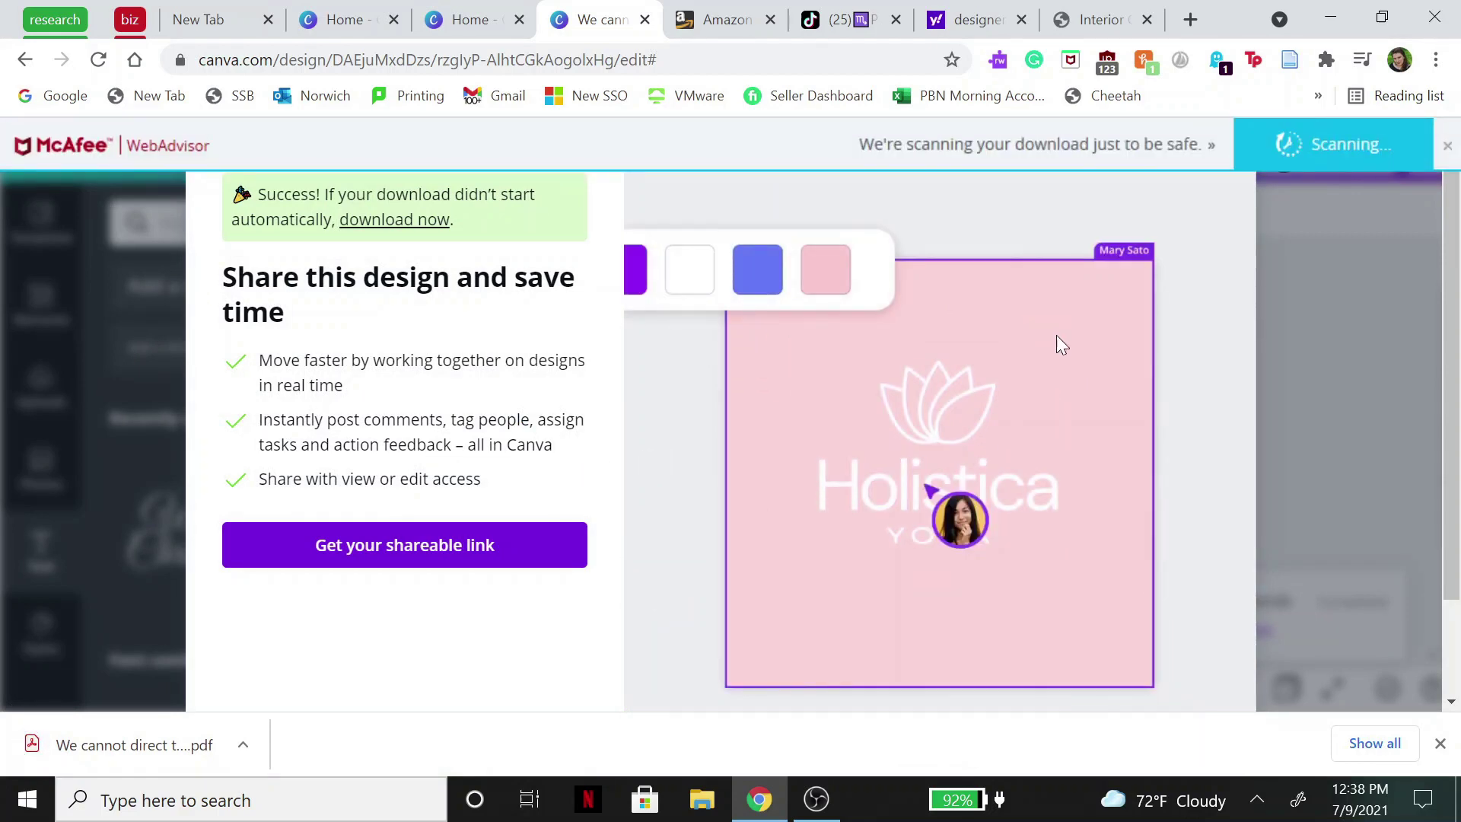
pyautogui.click(1101, 19)
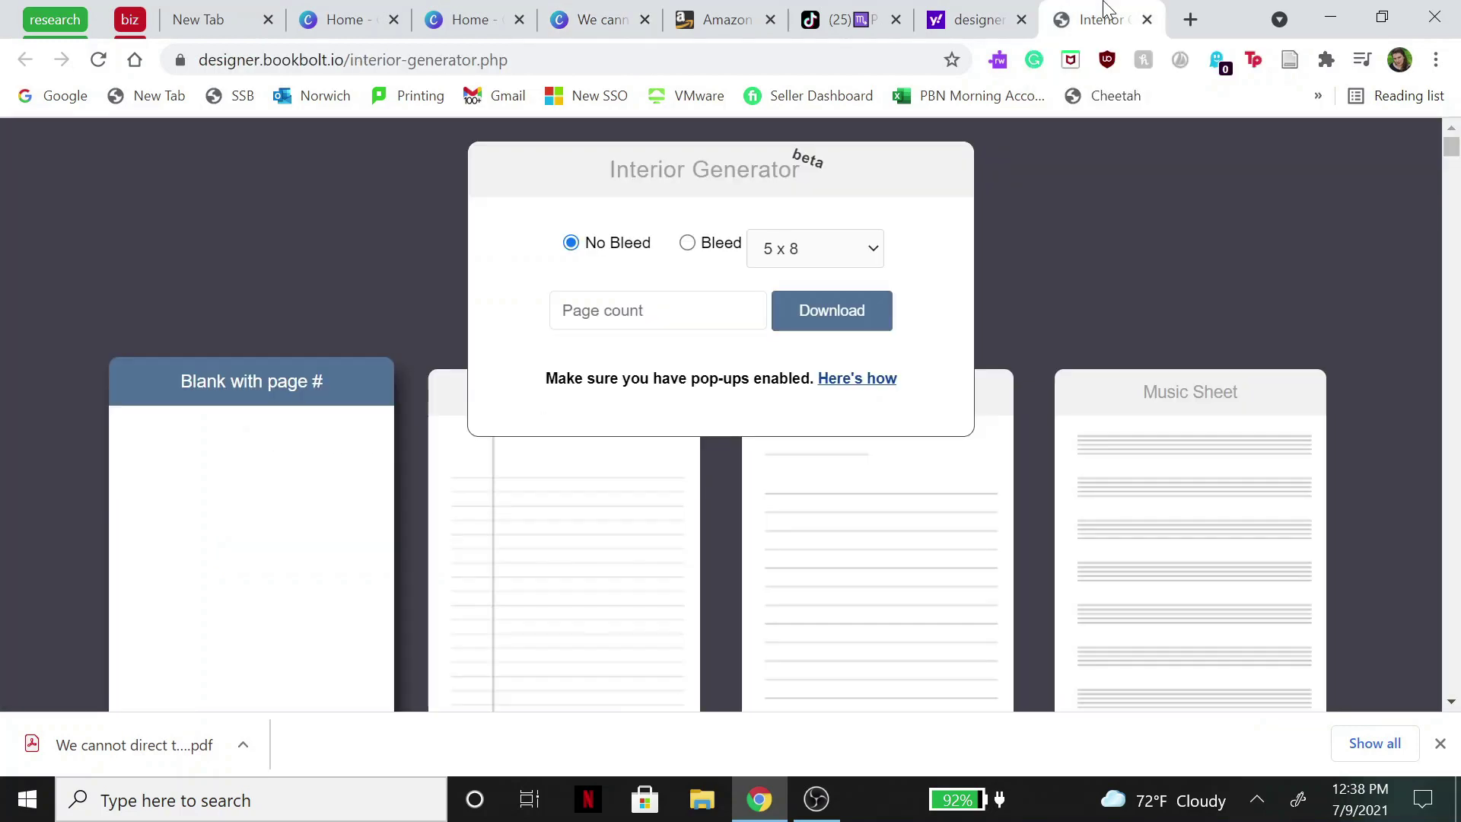
# Choose the lined page template in Book Bolt's Interior Generator
pyautogui.click(1440, 744)
pyautogui.scroll(-6, 1024, 435)
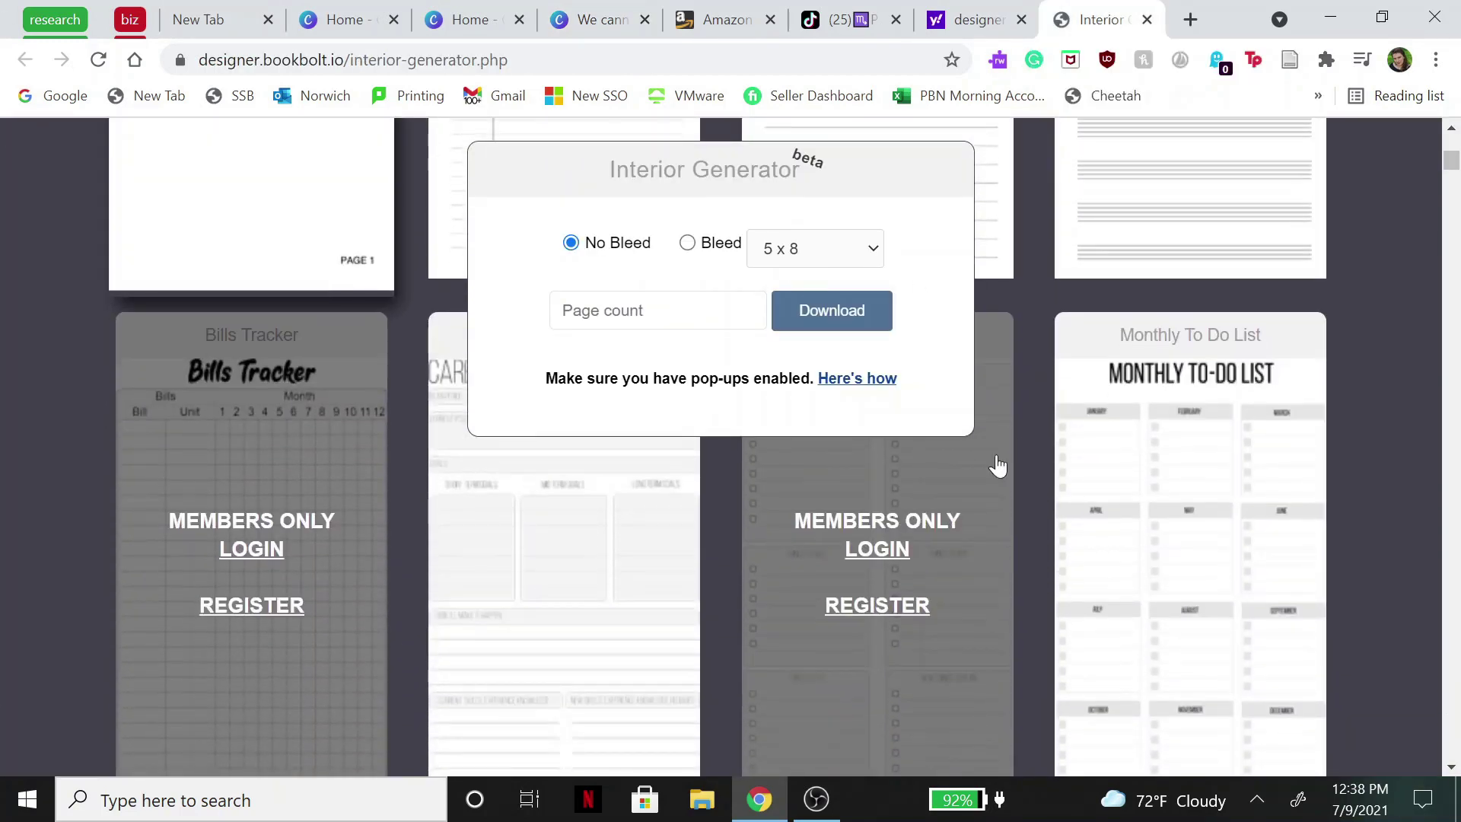
pyautogui.scroll(-10, 732, 540)
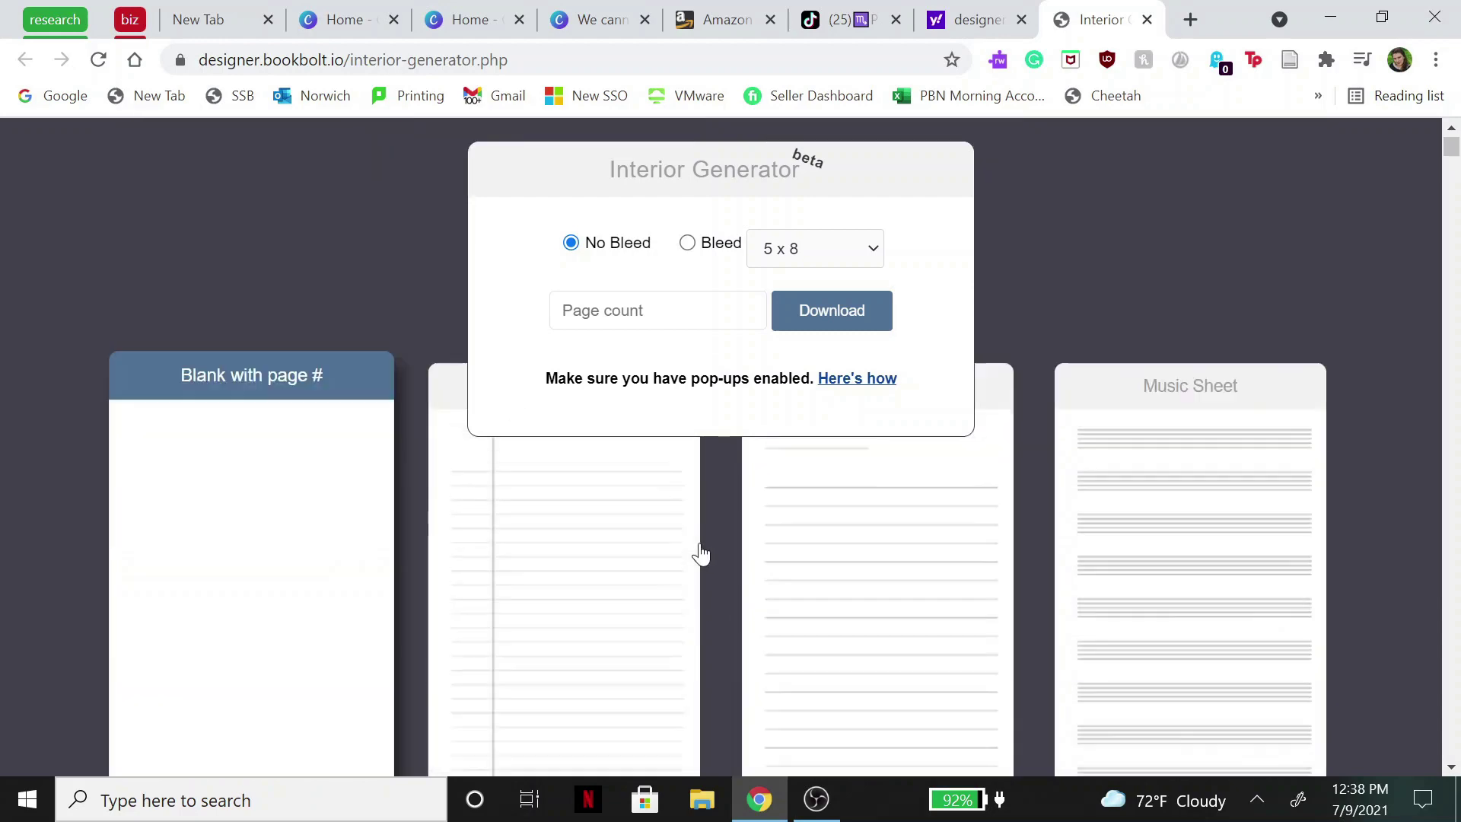
pyautogui.scroll(5, 287, 424)
pyautogui.scroll(5, 174, 513)
pyautogui.scroll(-3, 942, 605)
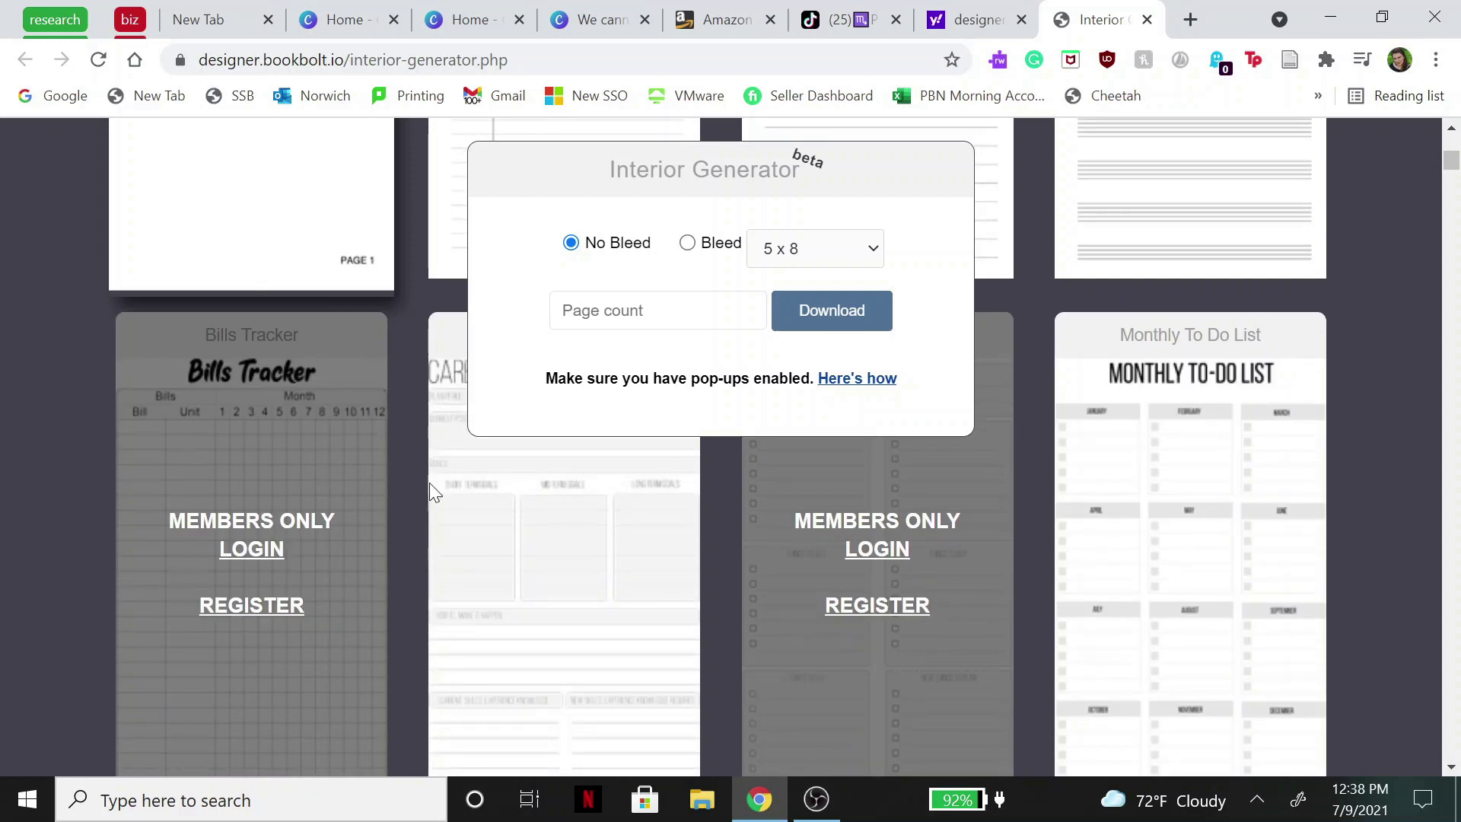
pyautogui.scroll(6, 581, 504)
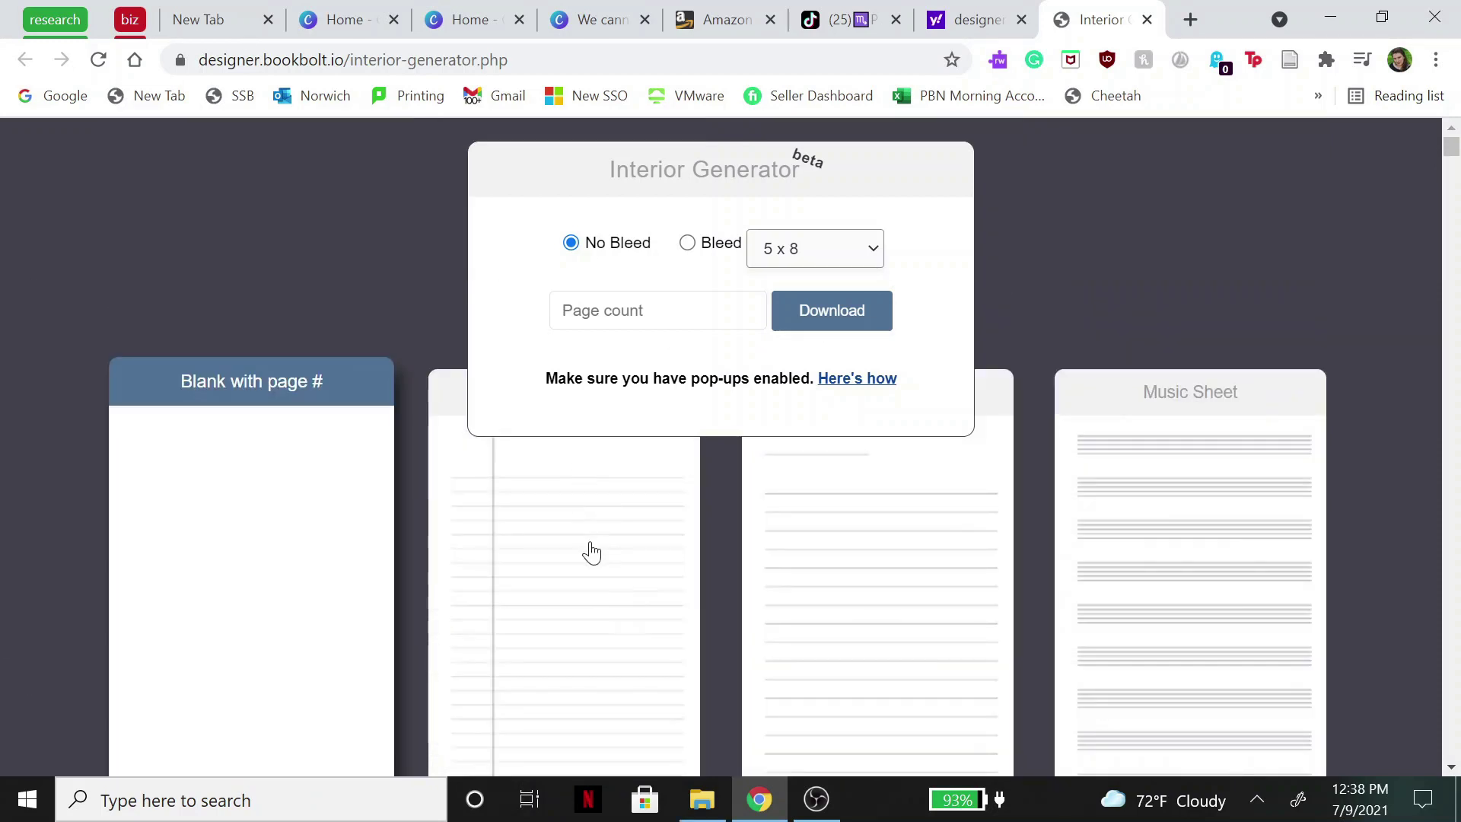
pyautogui.click(937, 525)
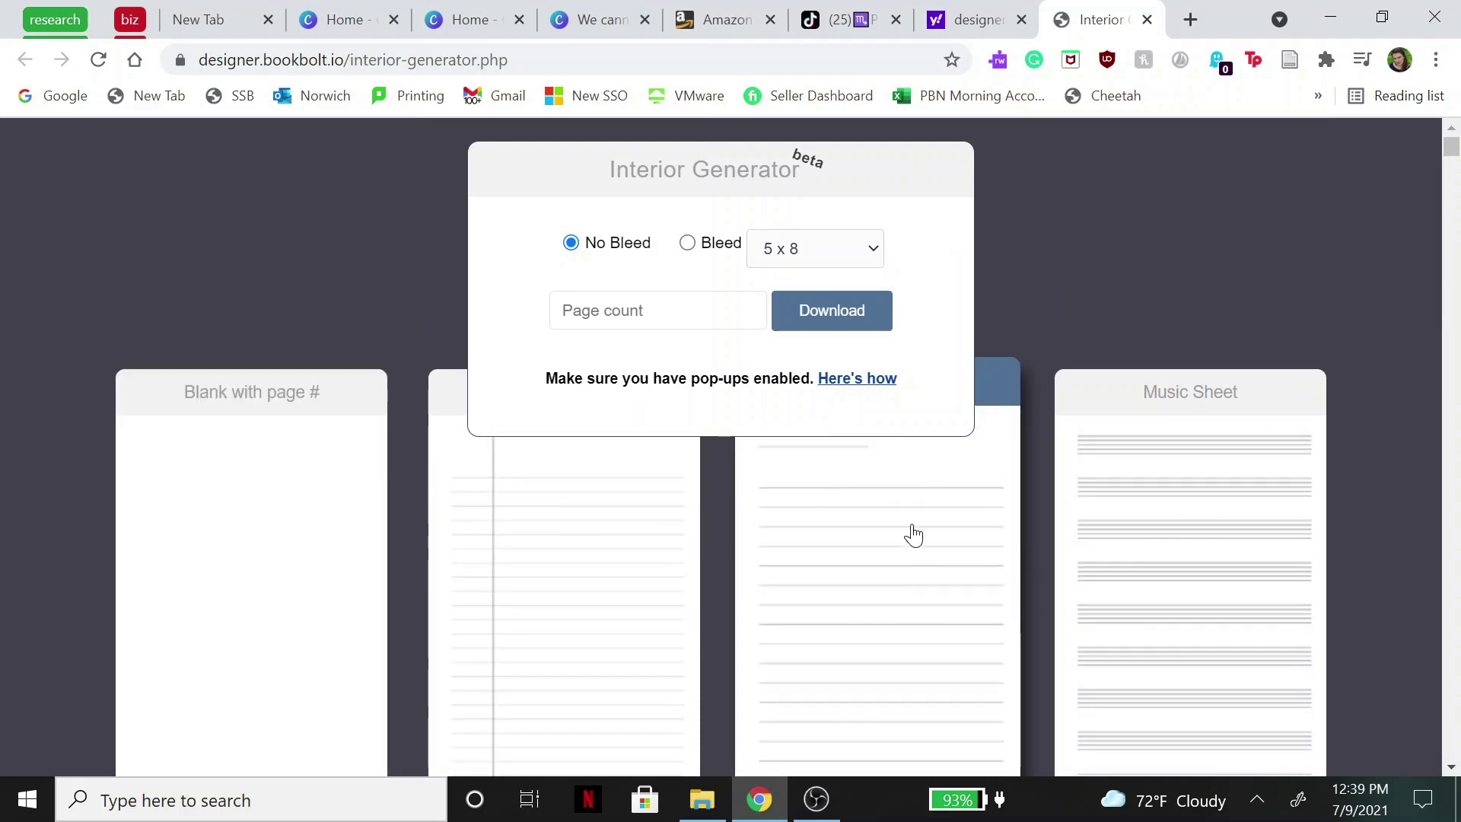
# Set the interior trim size to 6 x 9 and the page count to 120
pyautogui.click(857, 255)
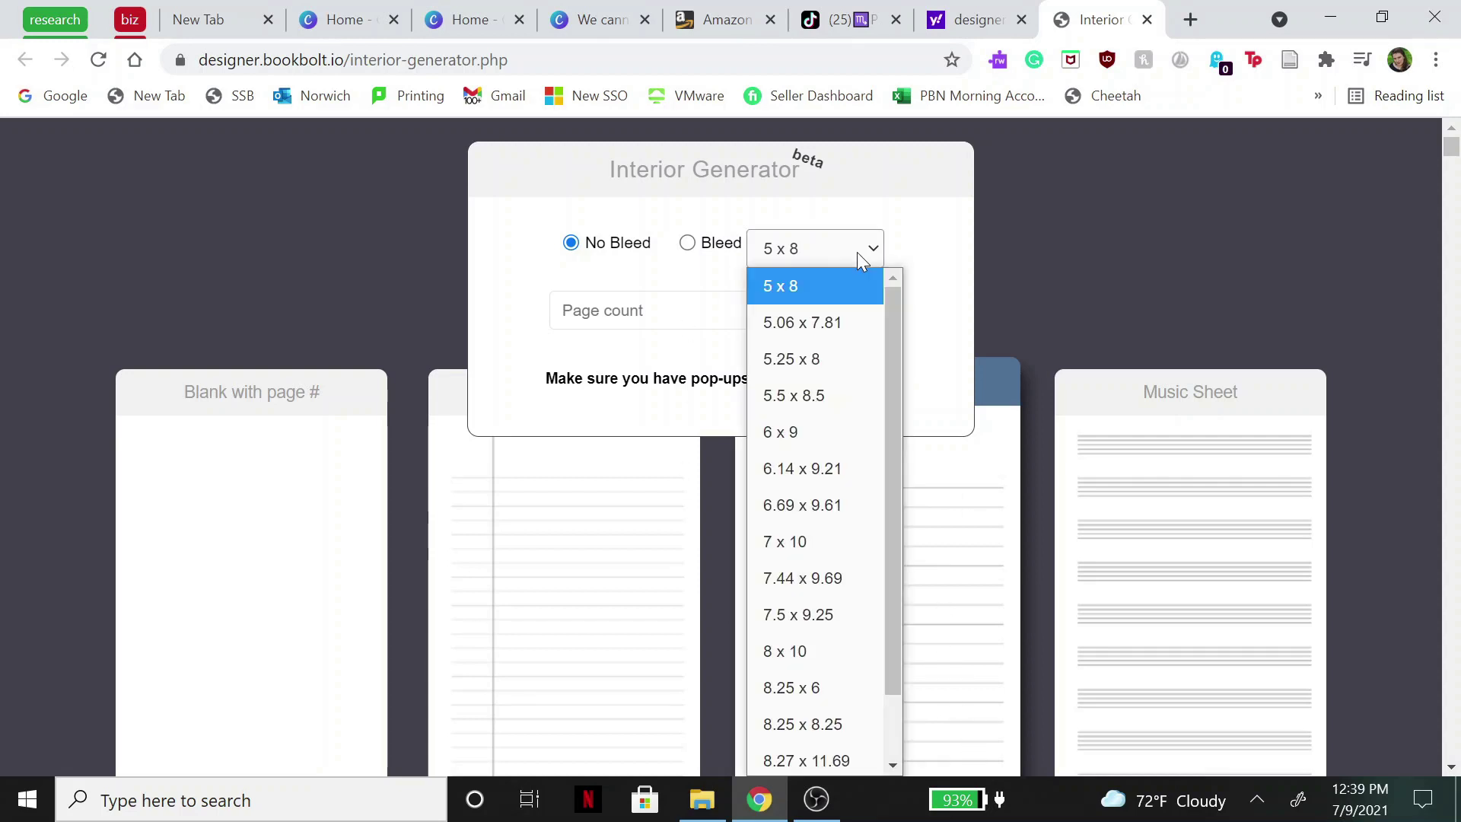
pyautogui.click(809, 449)
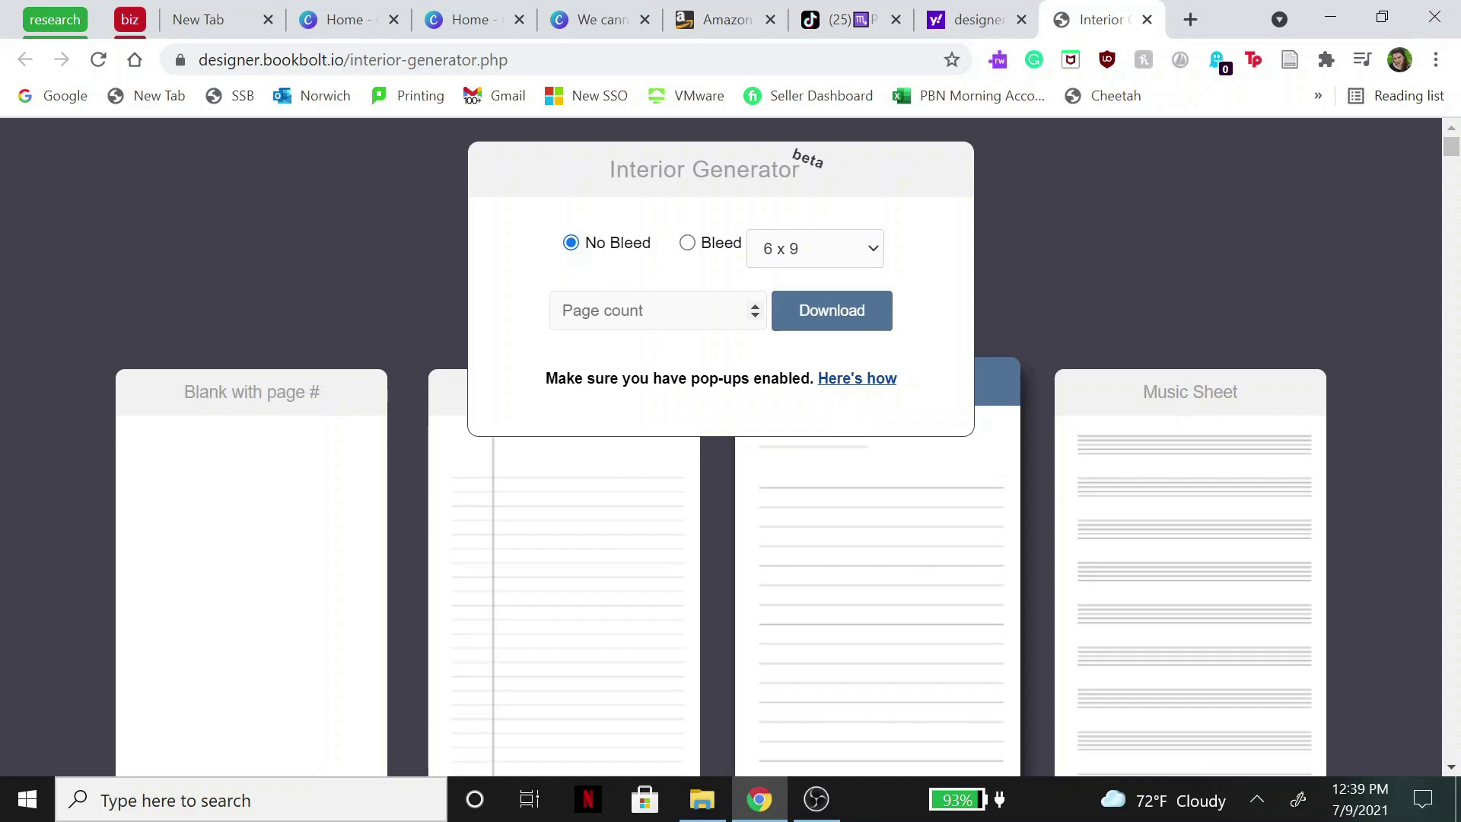
pyautogui.press('Return')
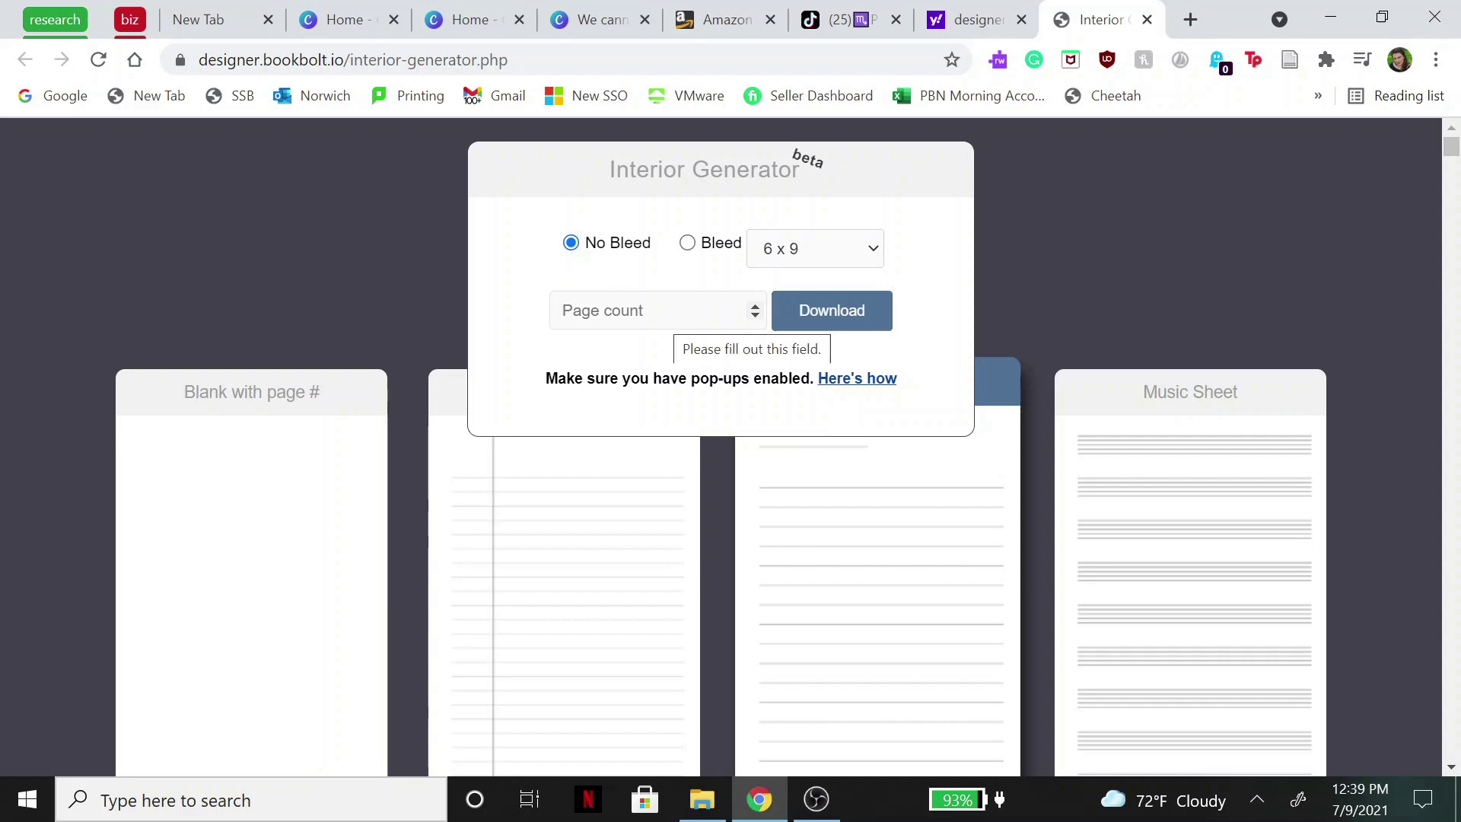
pyautogui.write('120')
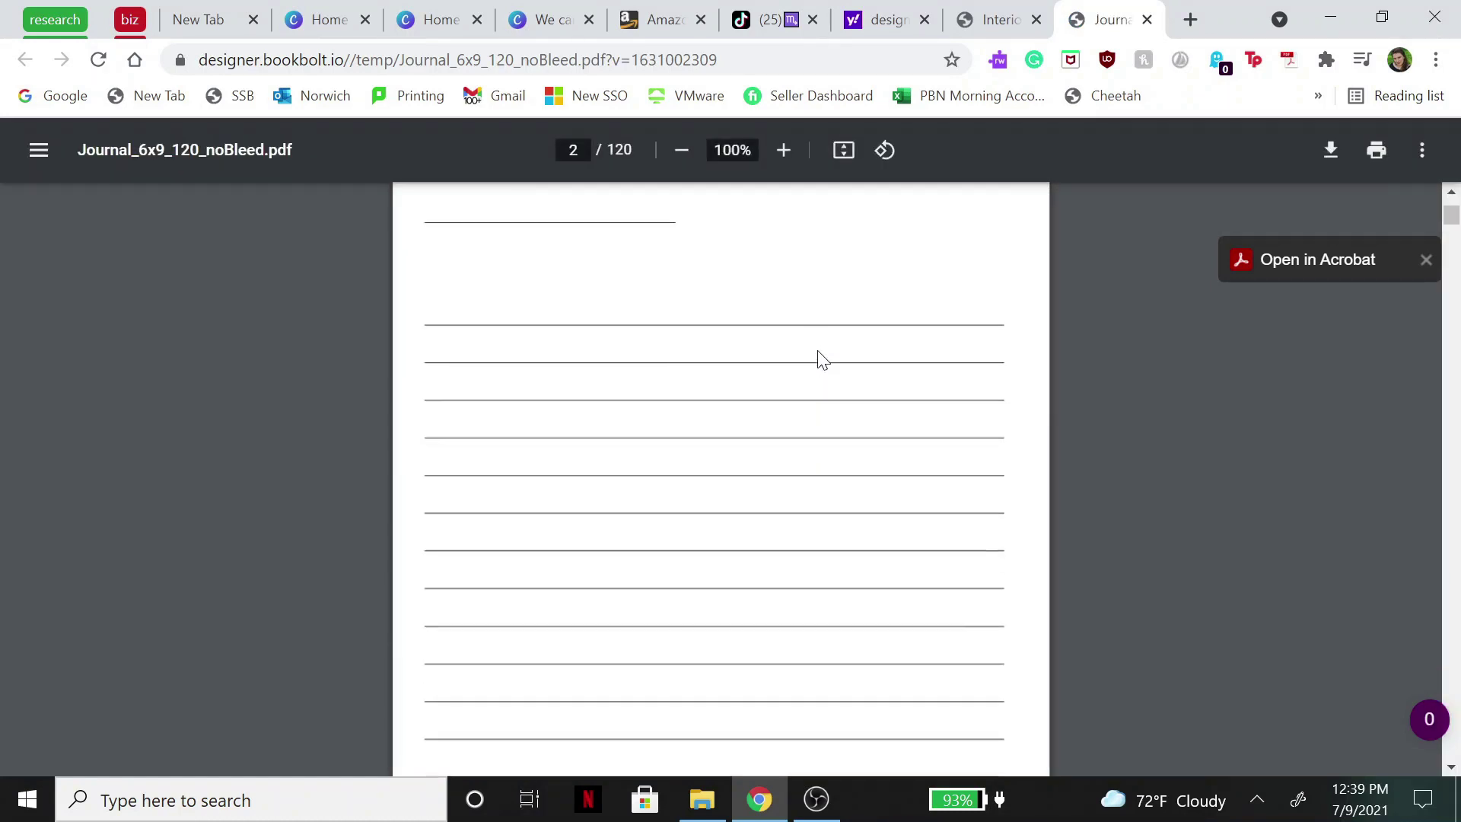
# Scroll the lined journal PDF back to page 1, then switch to the Amazon tab
pyautogui.scroll(5, 822, 360)
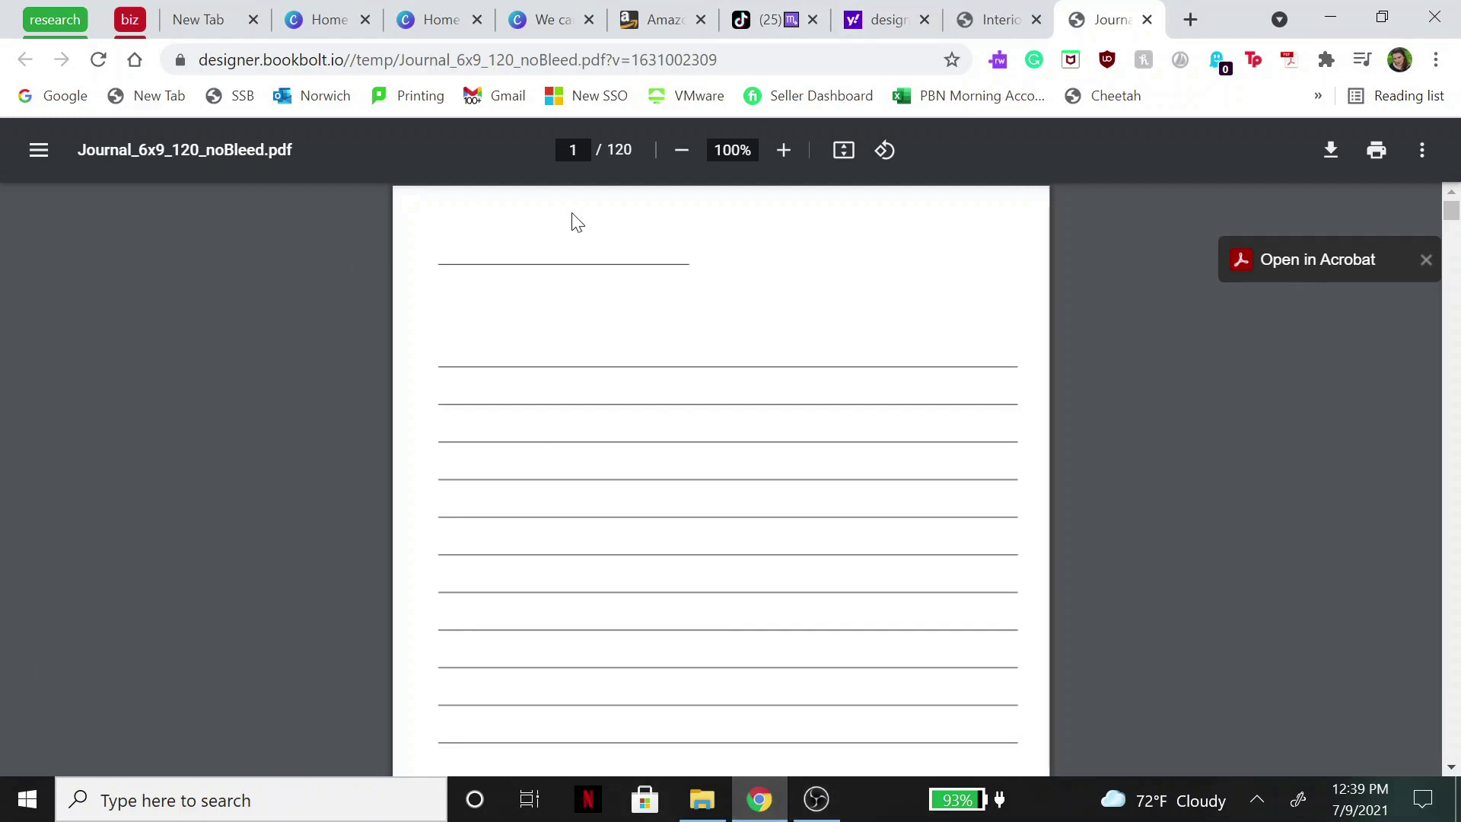
pyautogui.hotkey('ctrl', '7')
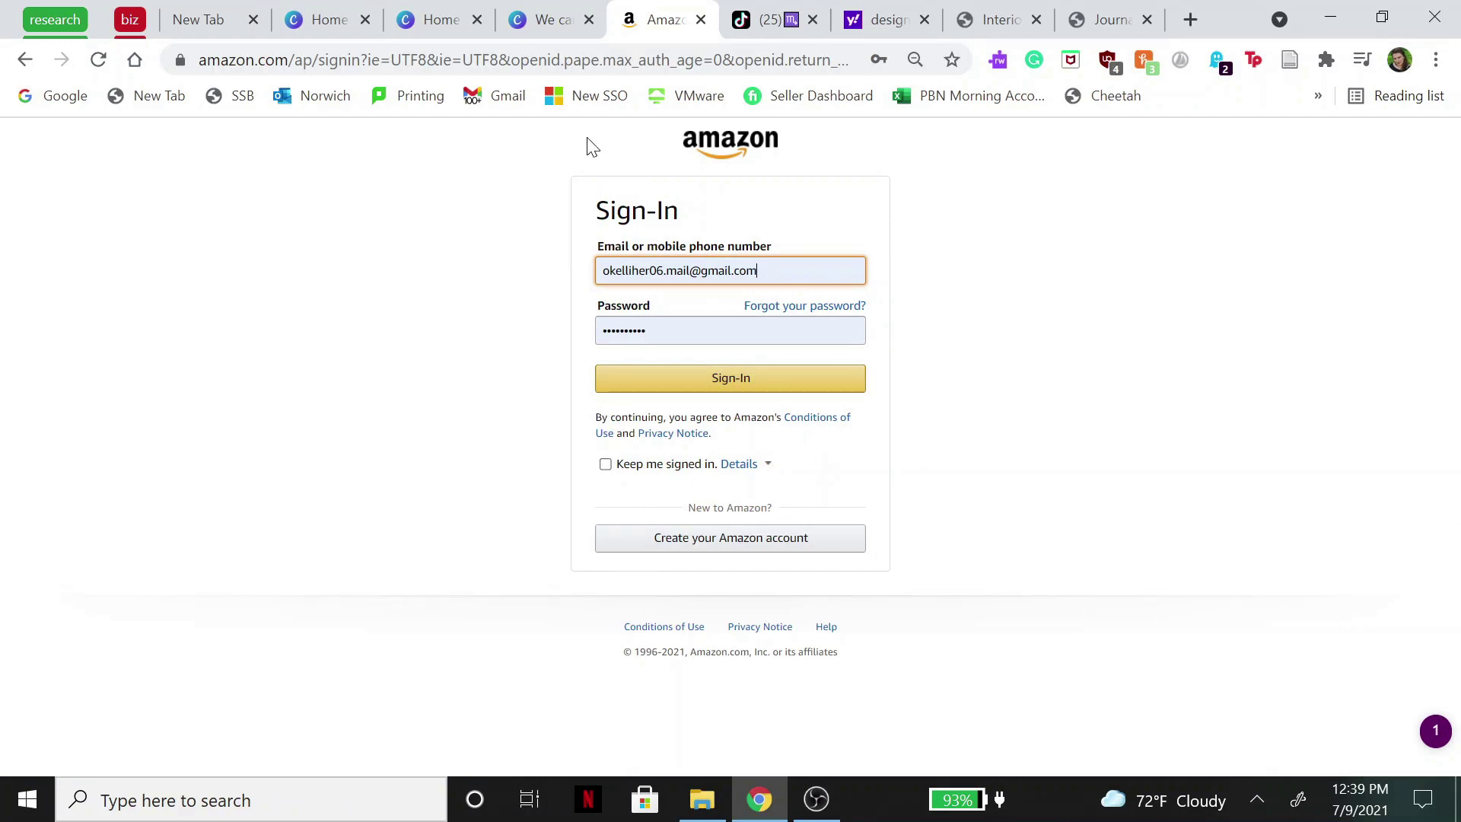
# Sign in to Amazon KDP and start a new paperback title from the Bookshelf
pyautogui.click(805, 388)
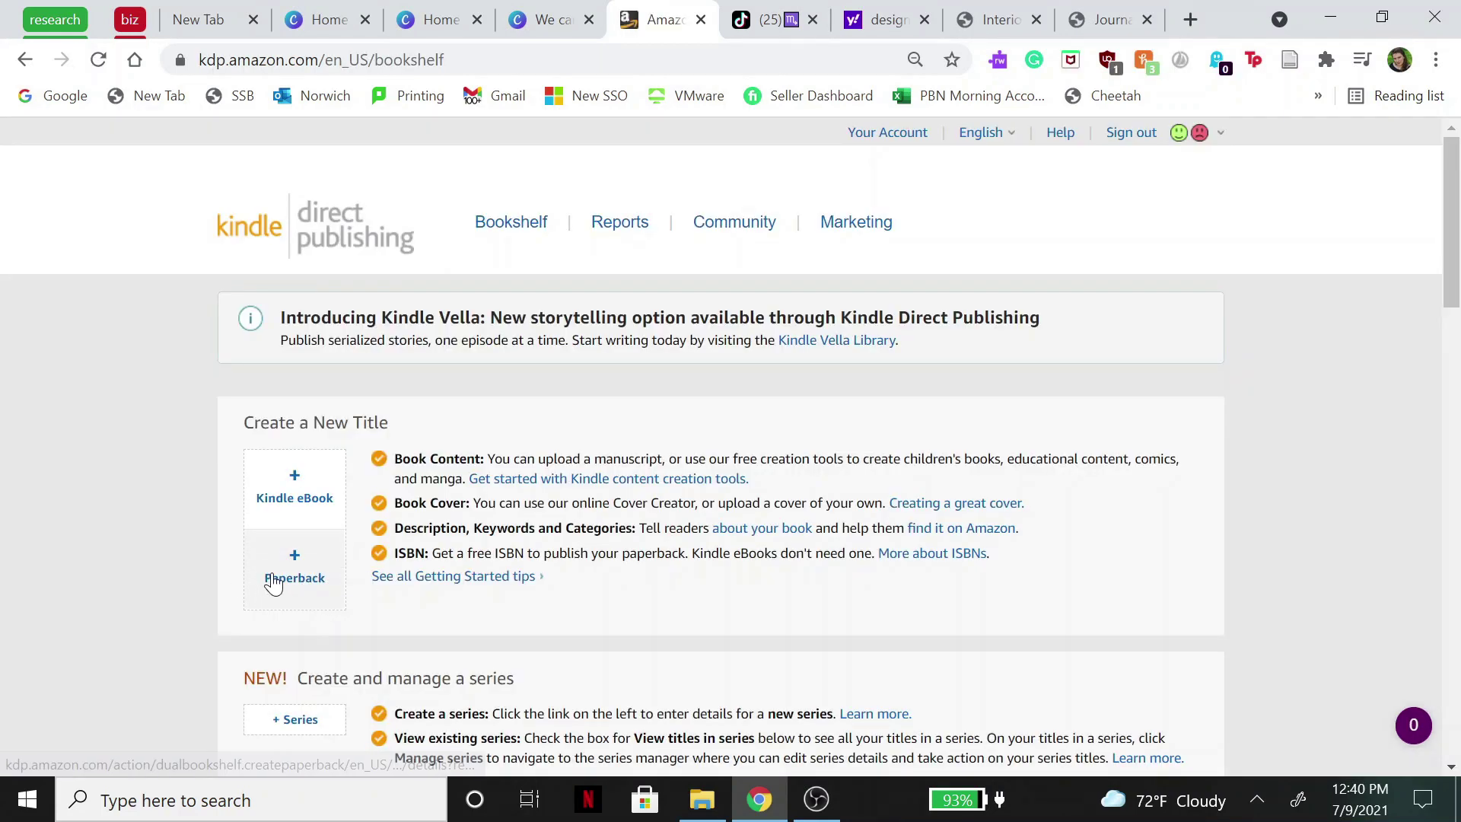
pyautogui.click(309, 582)
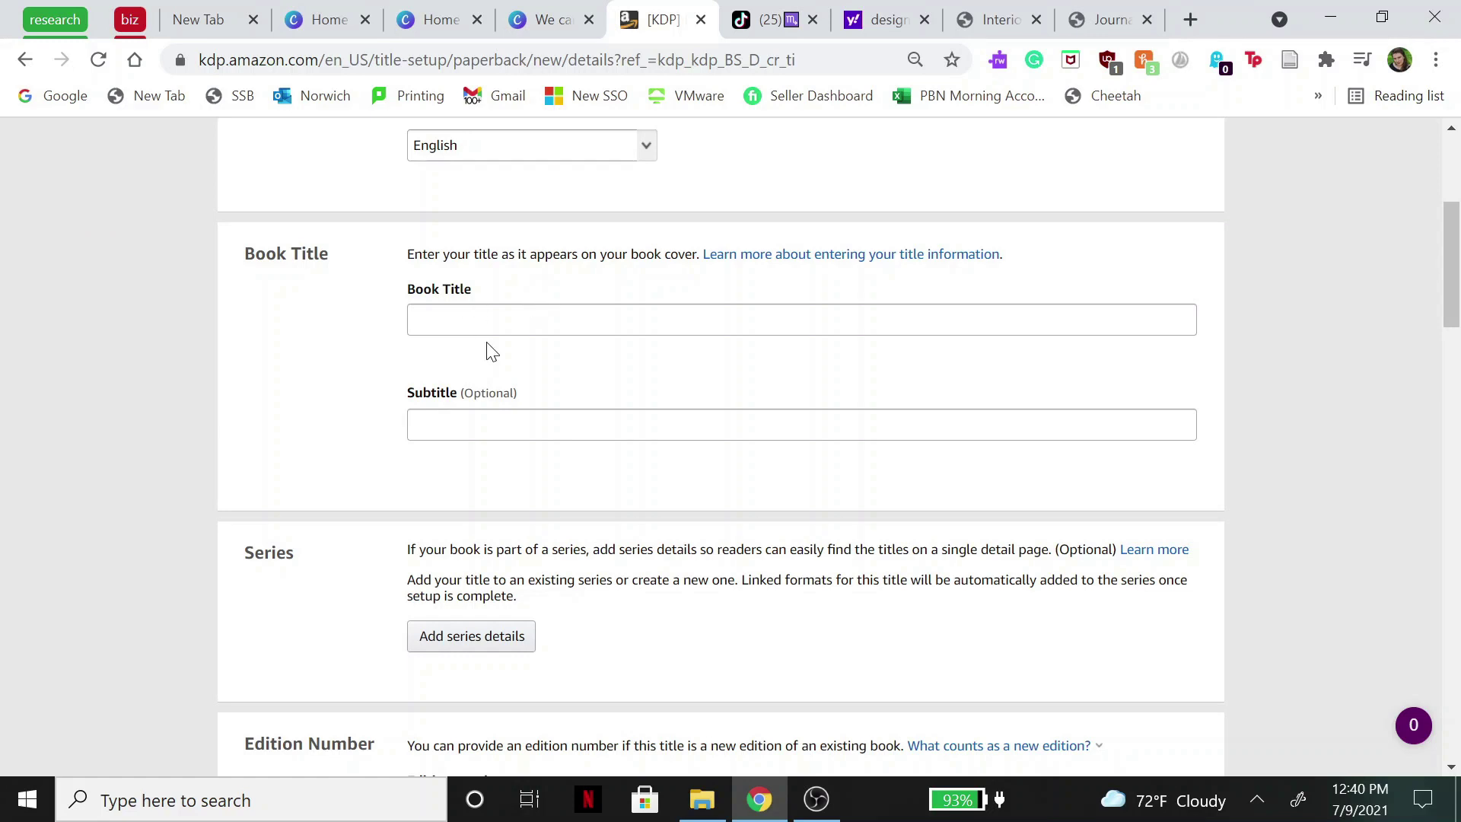
pyautogui.scroll(-3, 489, 465)
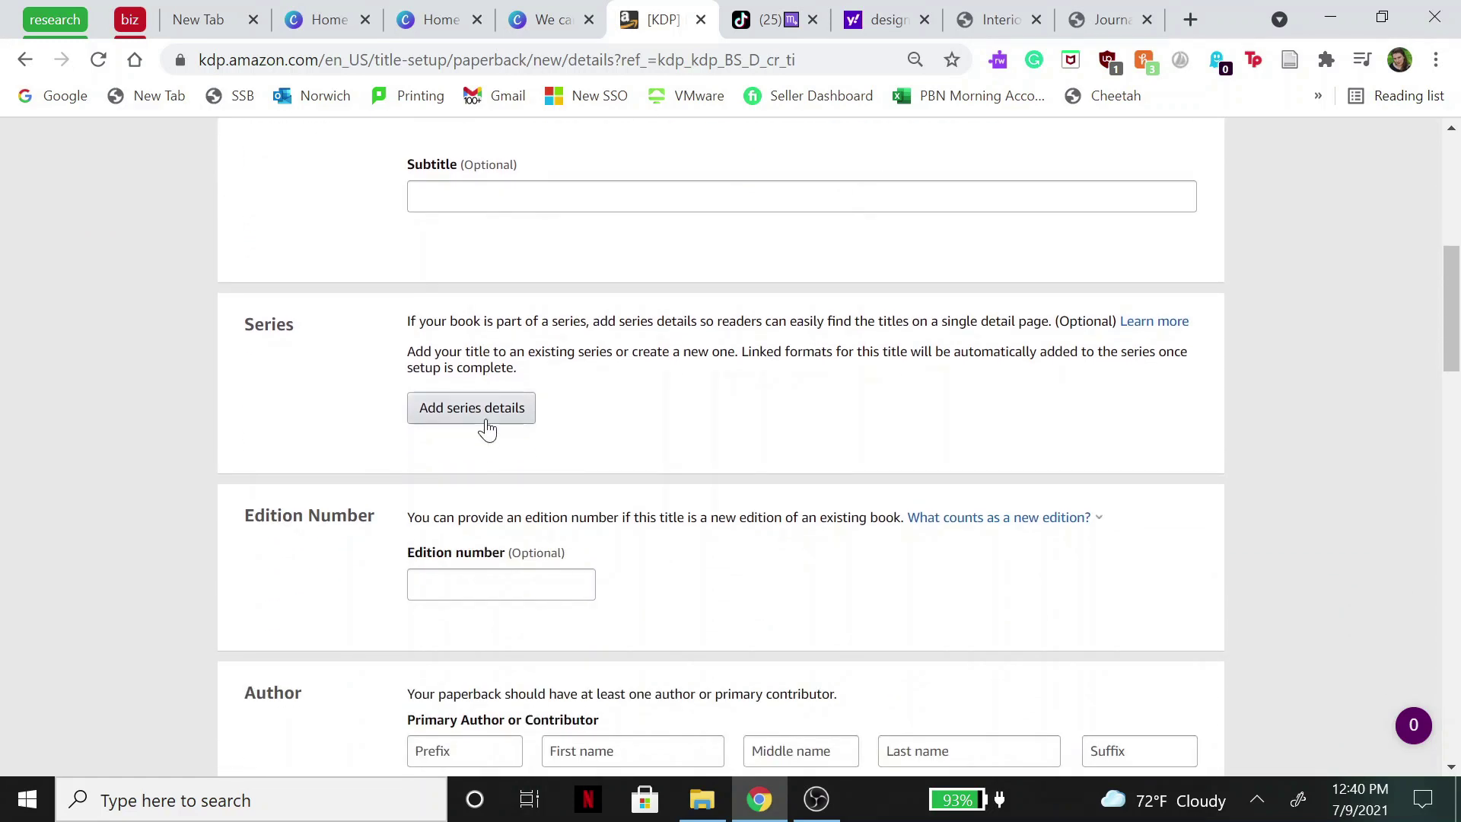
pyautogui.scroll(-2, 632, 409)
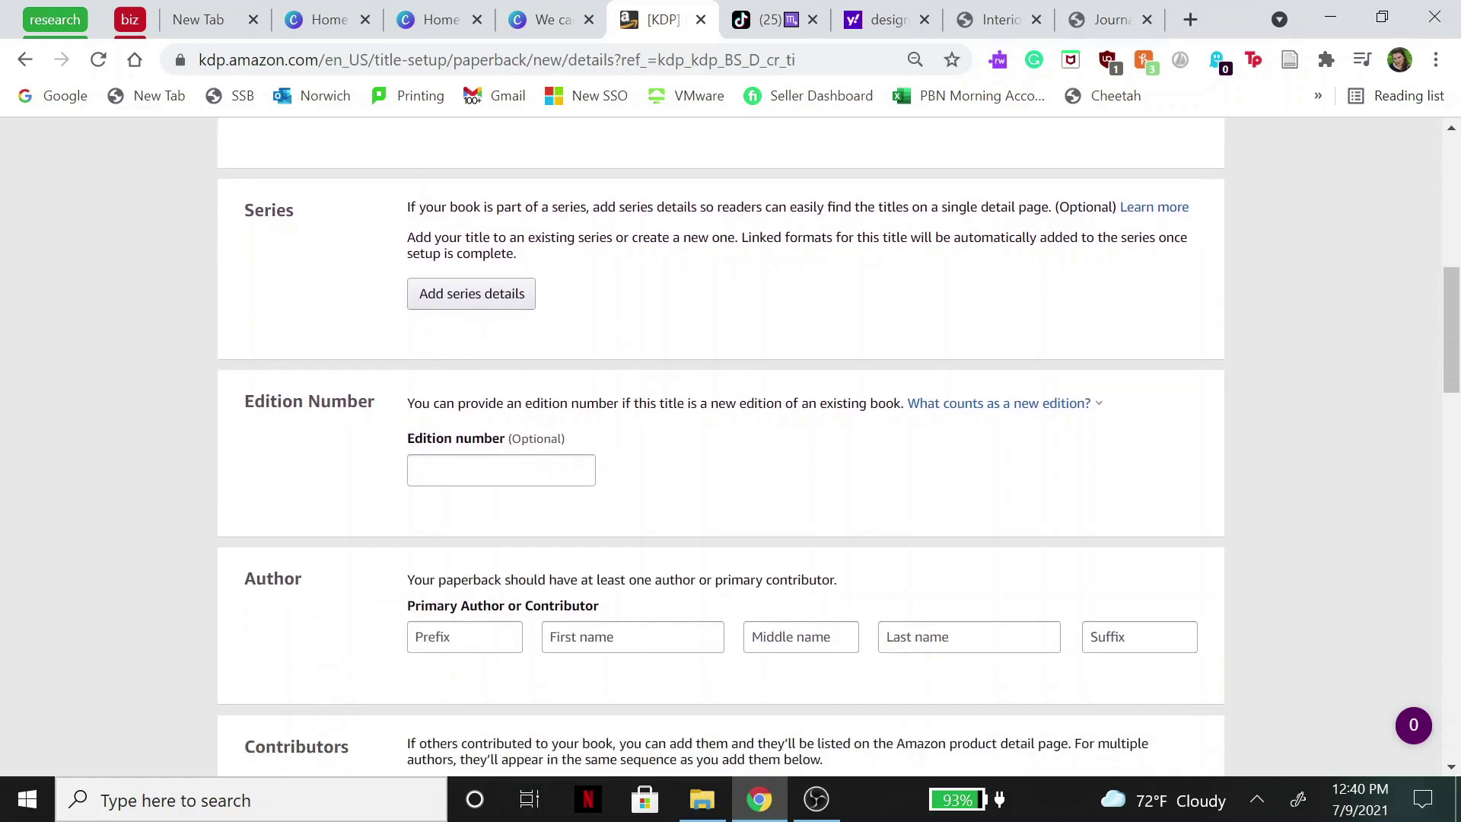
pyautogui.scroll(-10, 720, 453)
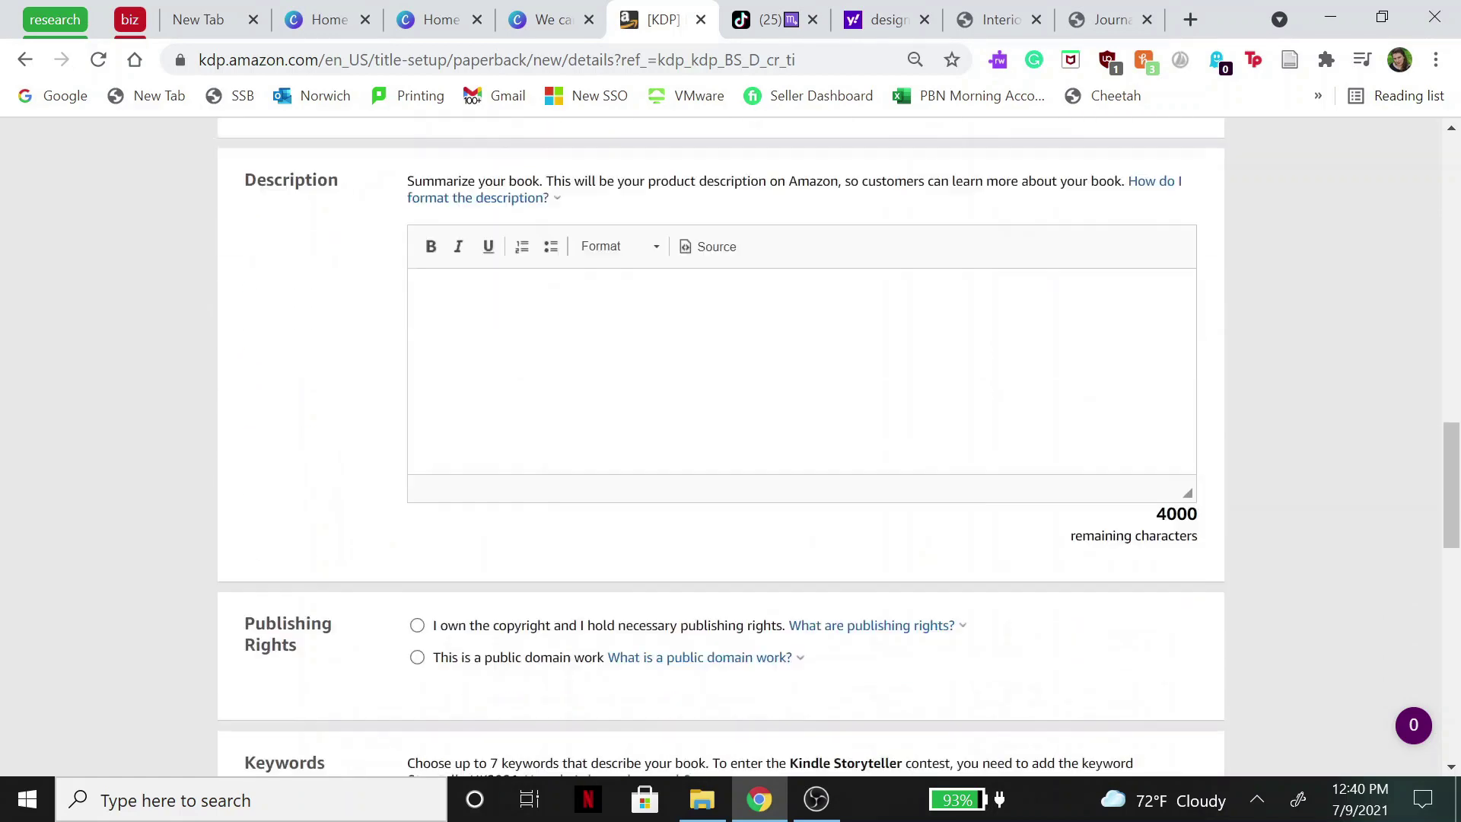
pyautogui.scroll(-1, 562, 459)
pyautogui.scroll(-1, 419, 572)
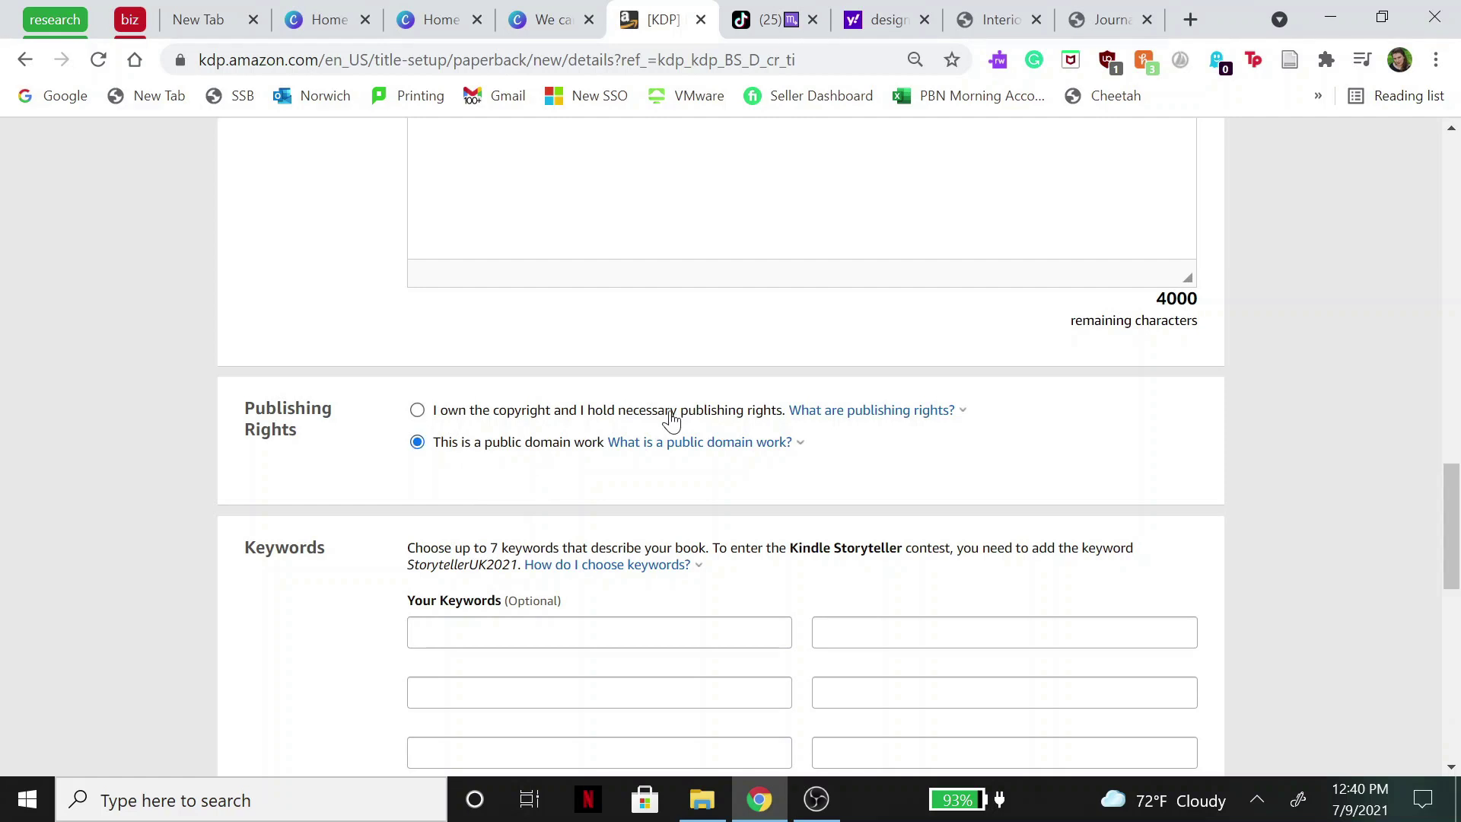
pyautogui.scroll(-3, 604, 468)
# Begin entering the first keyword and bring up the category picker
pyautogui.click(599, 404)
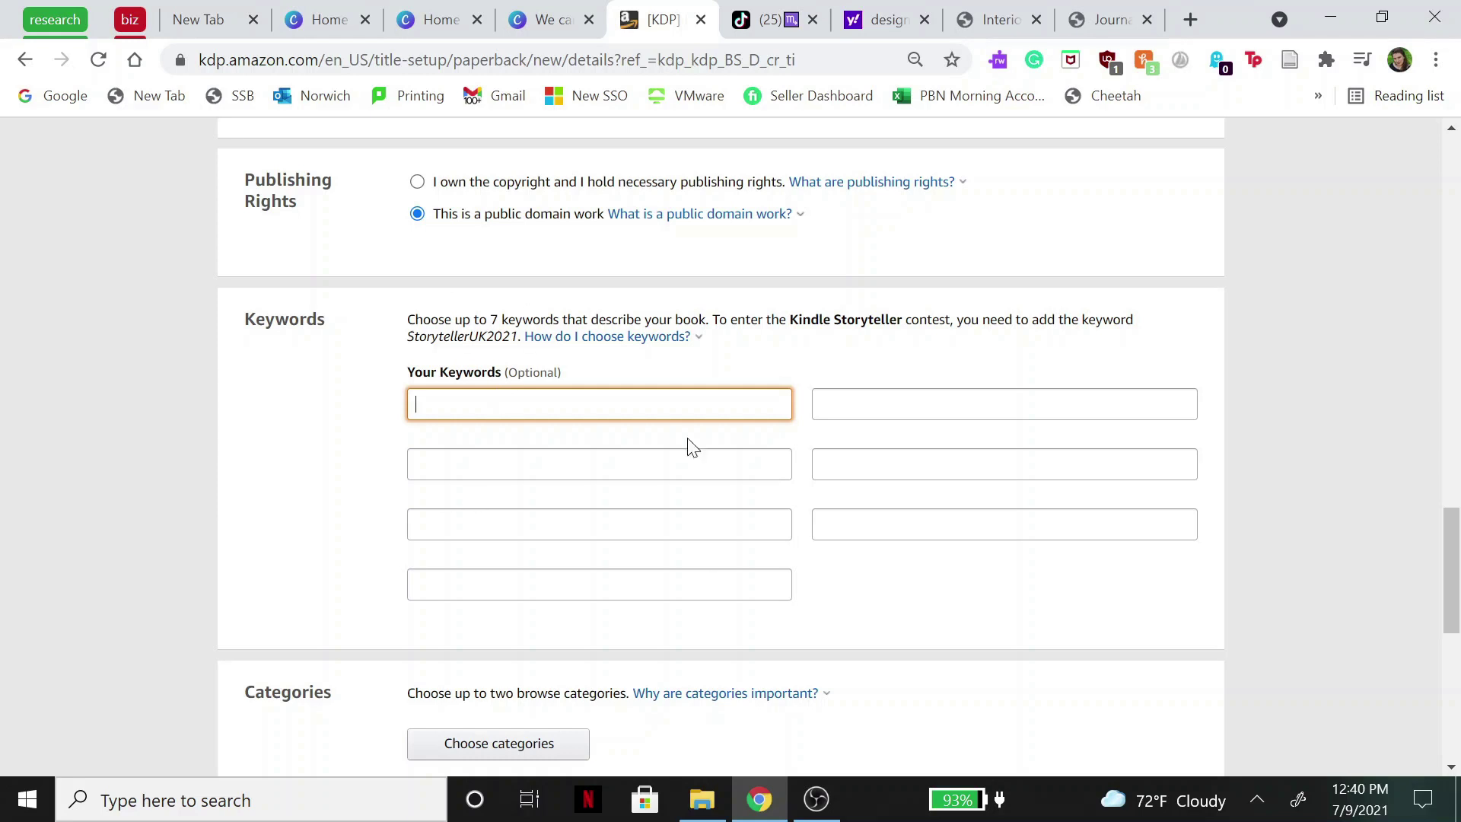
pyautogui.scroll(-3, 623, 357)
pyautogui.scroll(-3, 621, 510)
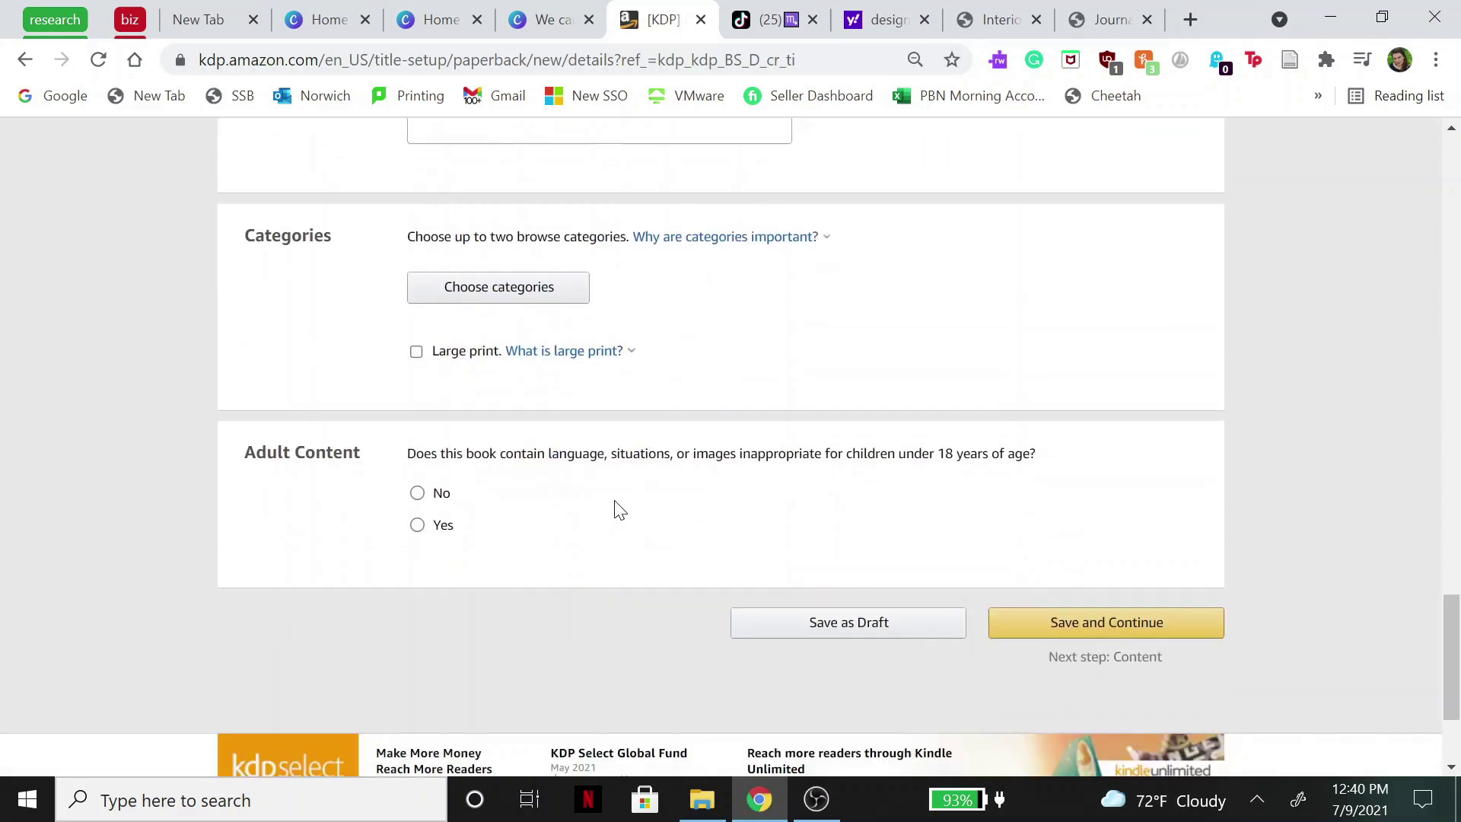
pyautogui.click(528, 289)
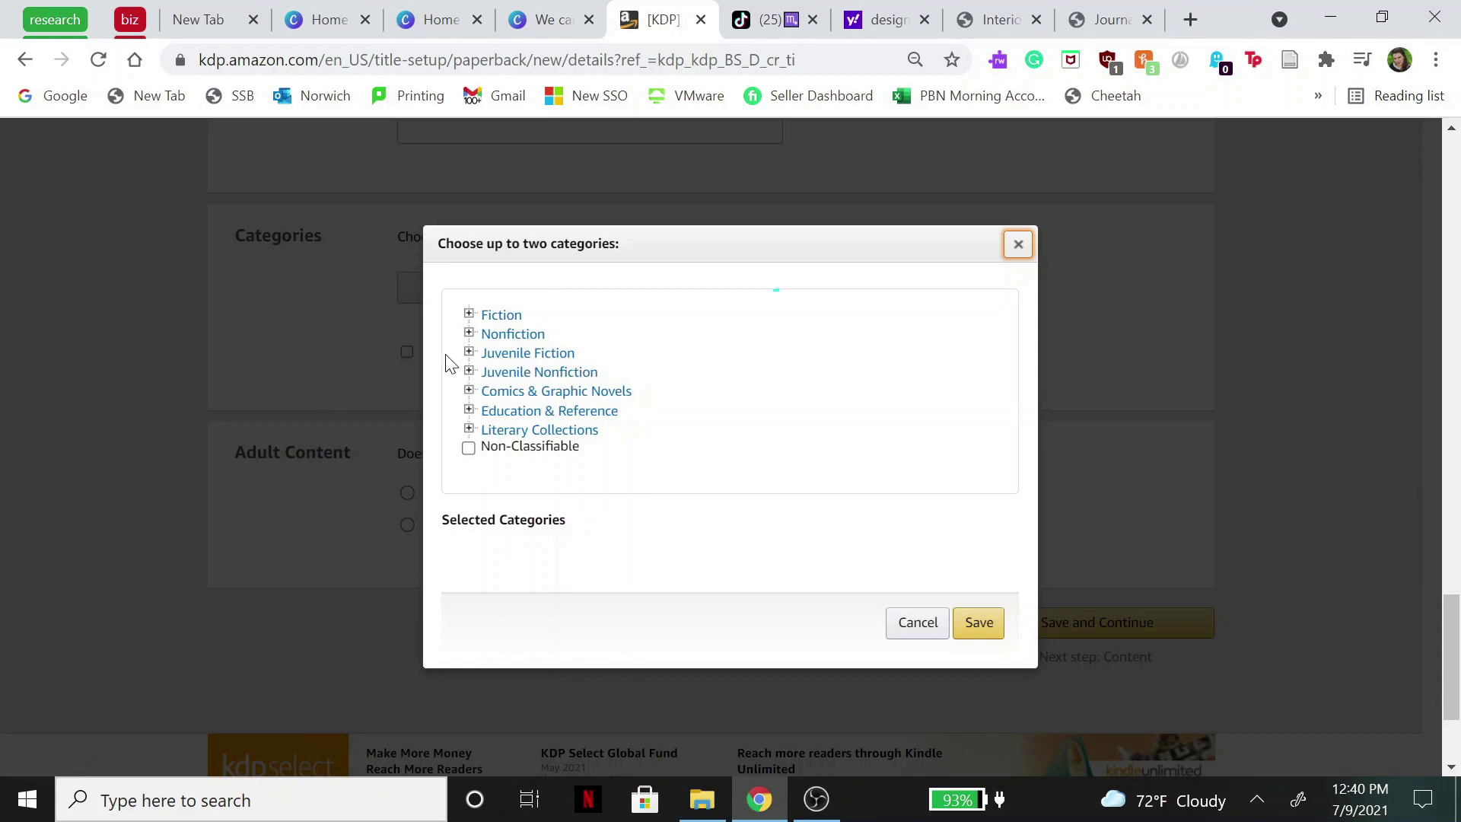
# Save Nonfiction > Language Arts & Disciplines > Journalism as the category and continue to Paperback Content
pyautogui.click(469, 335)
pyautogui.scroll(-3, 537, 388)
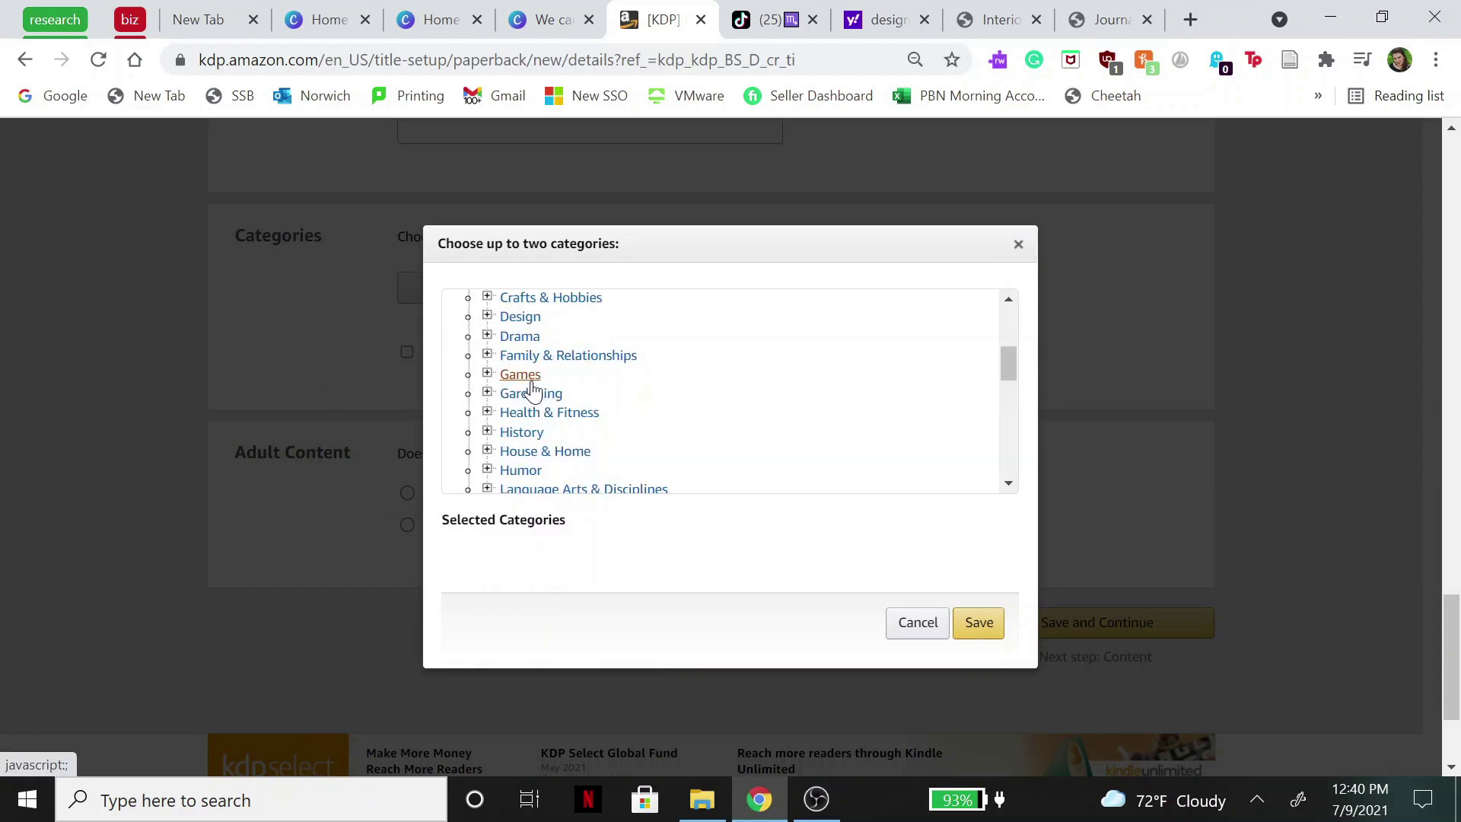
pyautogui.scroll(-3, 526, 386)
pyautogui.click(487, 376)
pyautogui.scroll(-3, 578, 411)
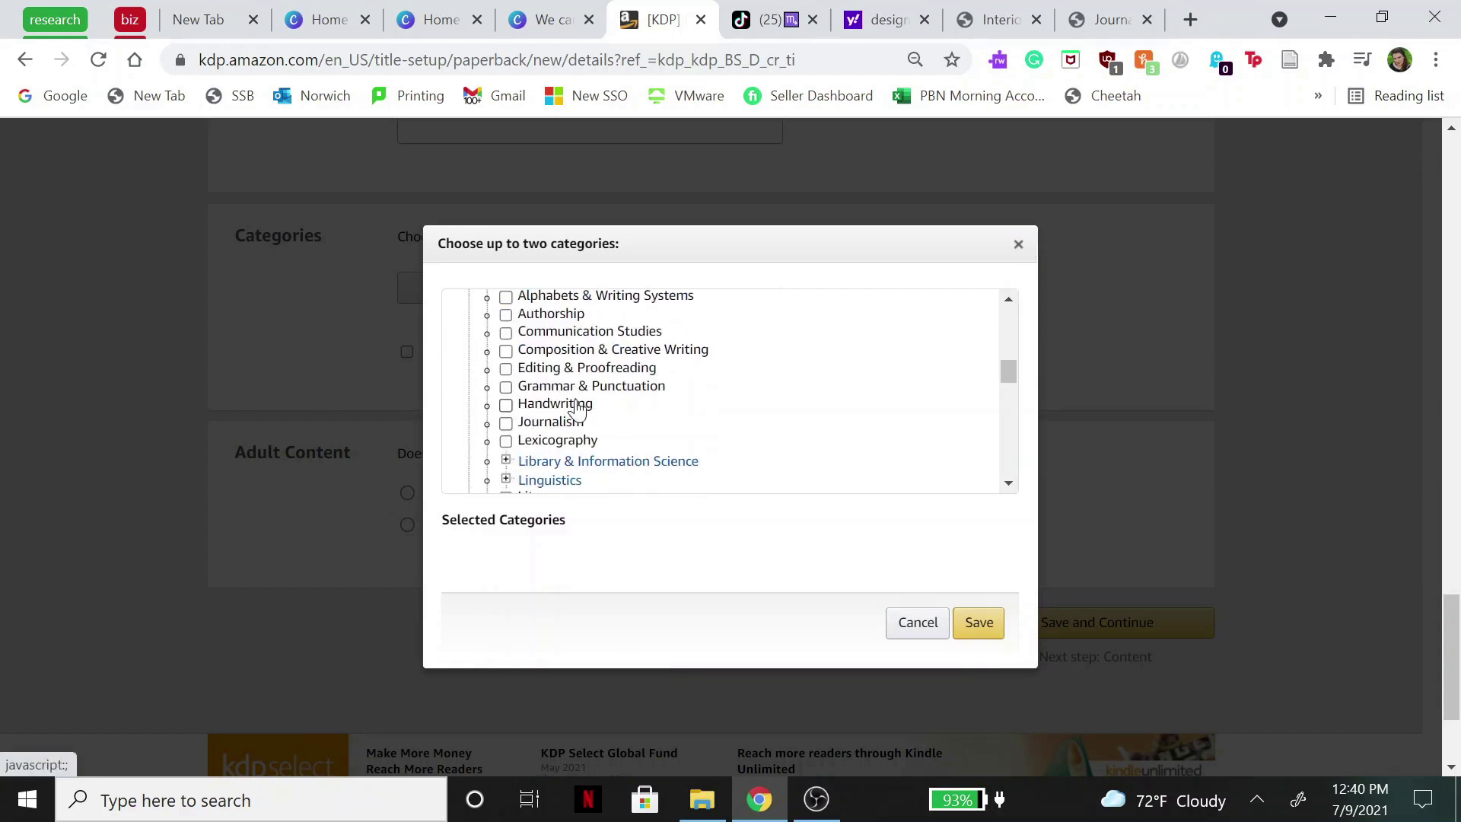
pyautogui.click(506, 423)
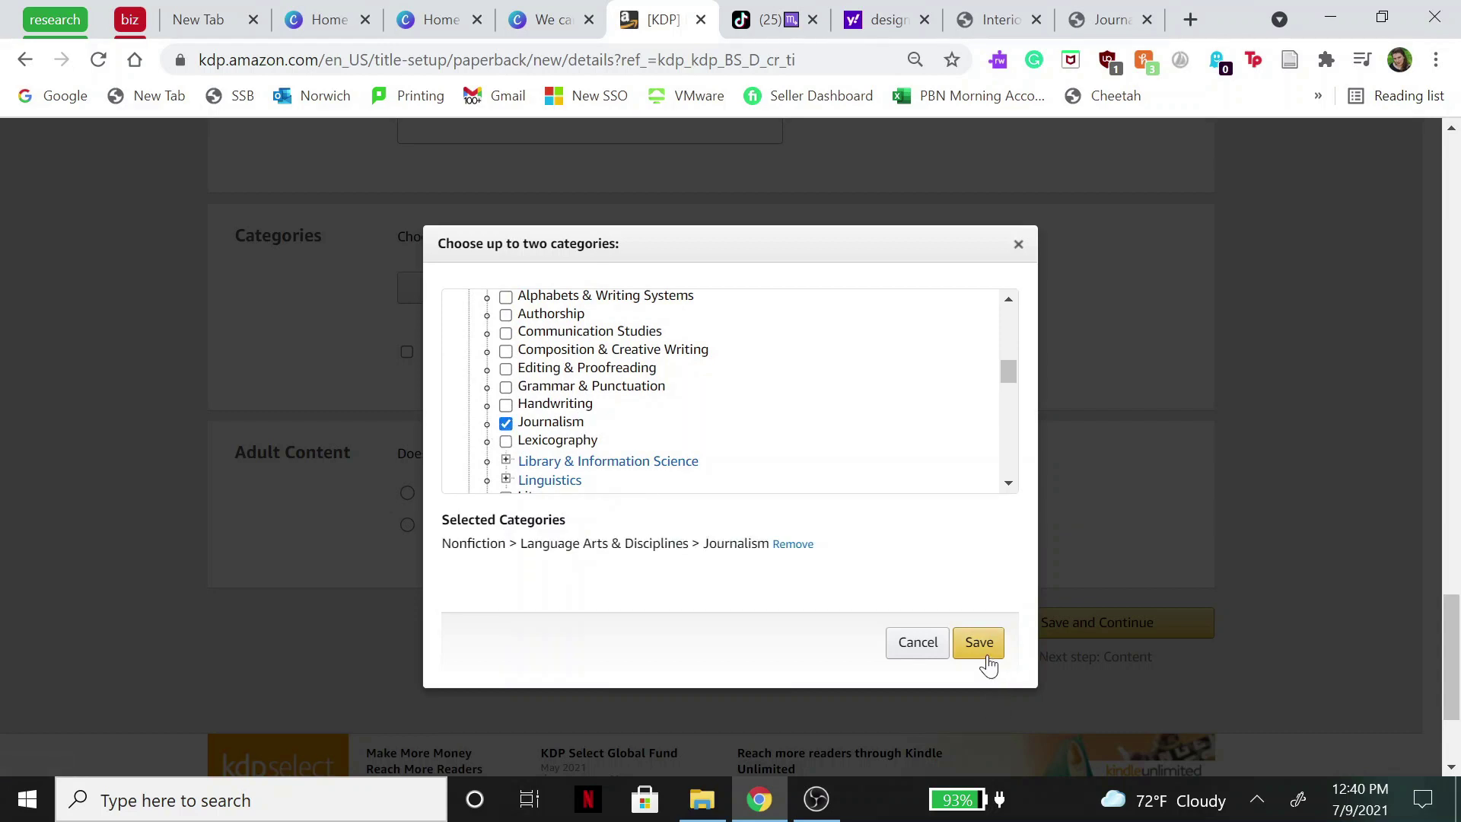
pyautogui.click(981, 654)
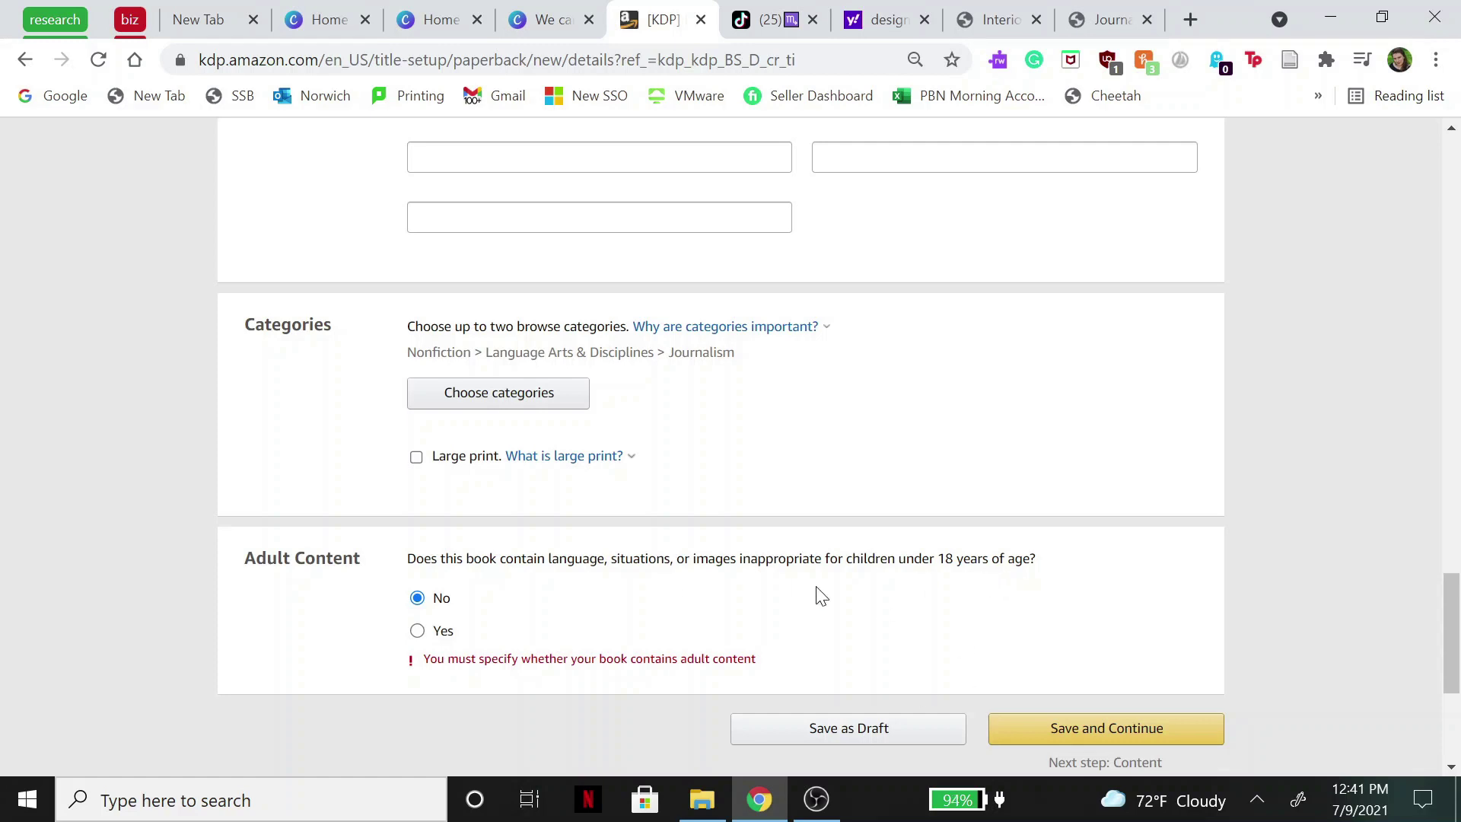
pyautogui.click(1054, 728)
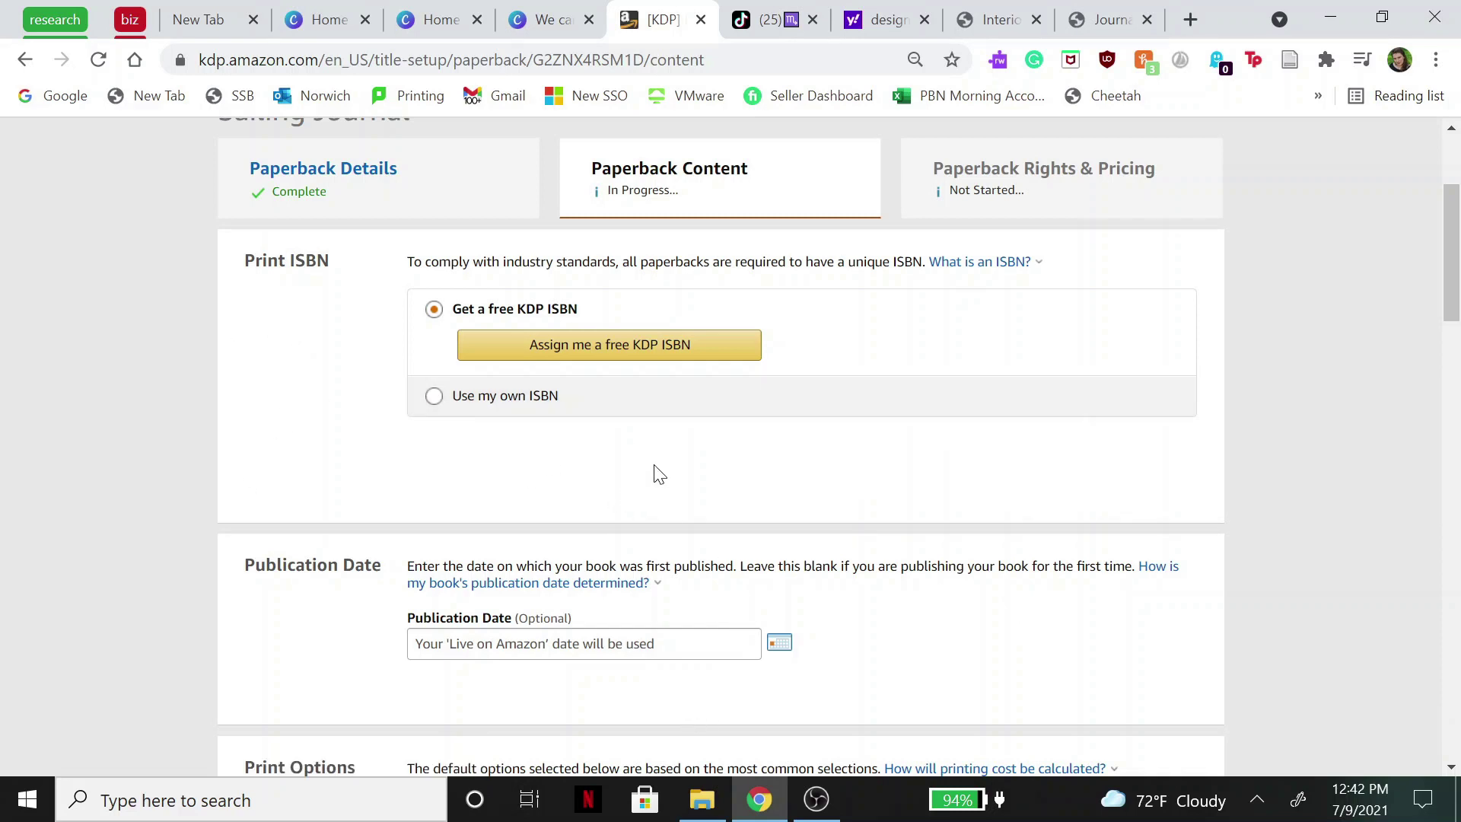
# Assign a free KDP ISBN and set the publication date to July 9, 2021
pyautogui.click(628, 343)
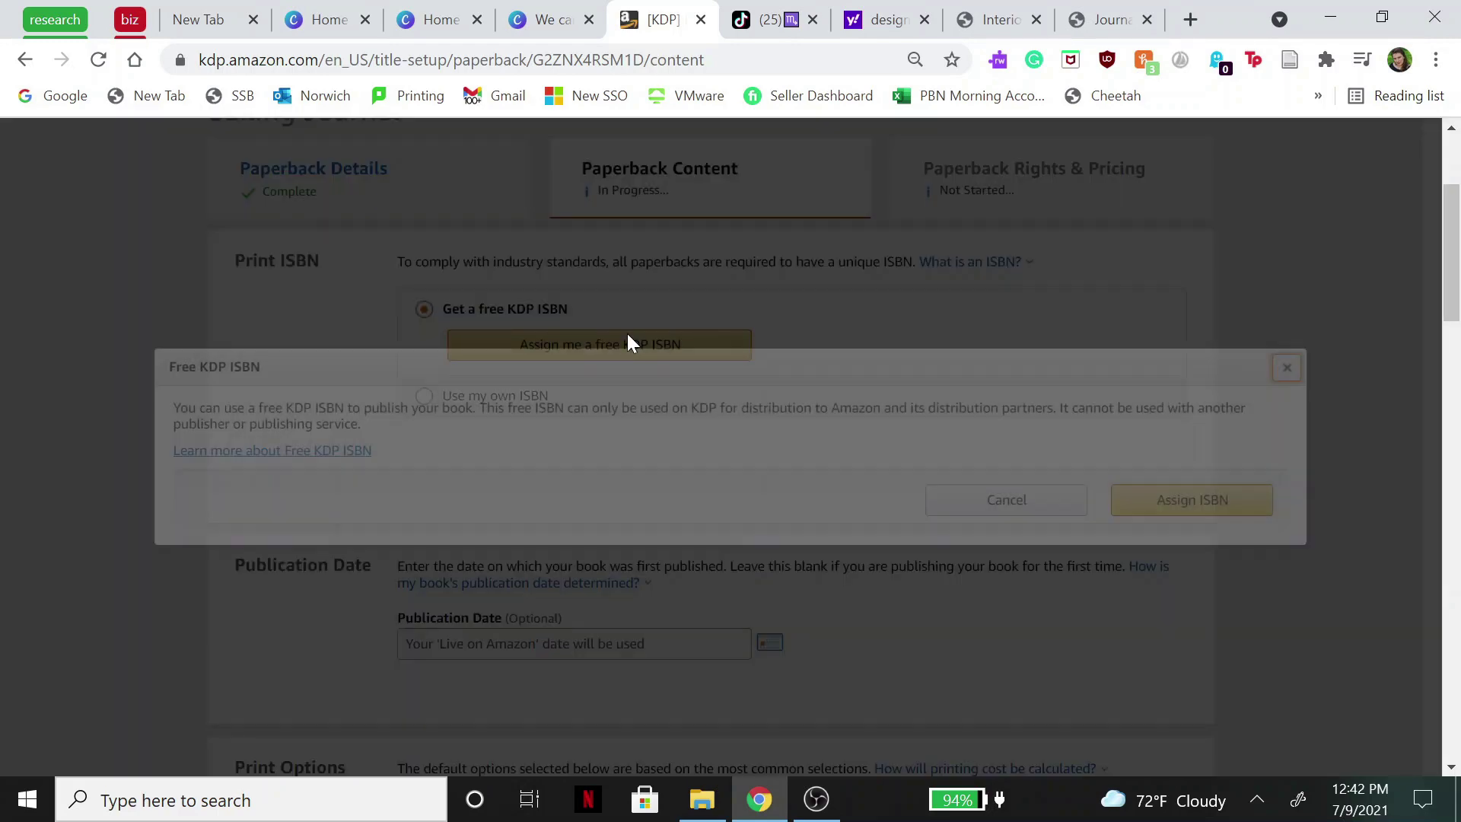
pyautogui.click(1176, 499)
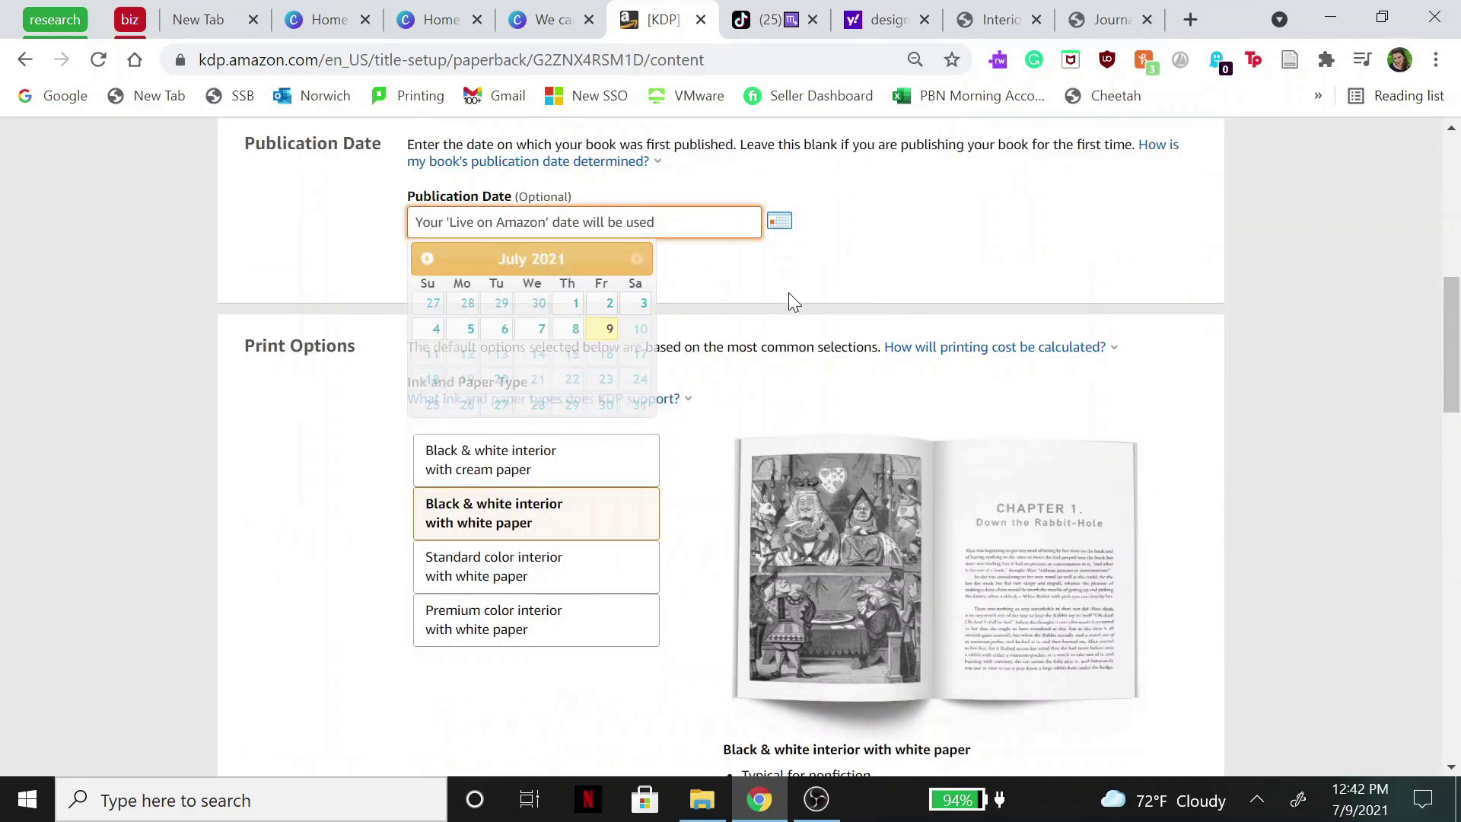
pyautogui.click(610, 329)
pyautogui.scroll(-3, 601, 493)
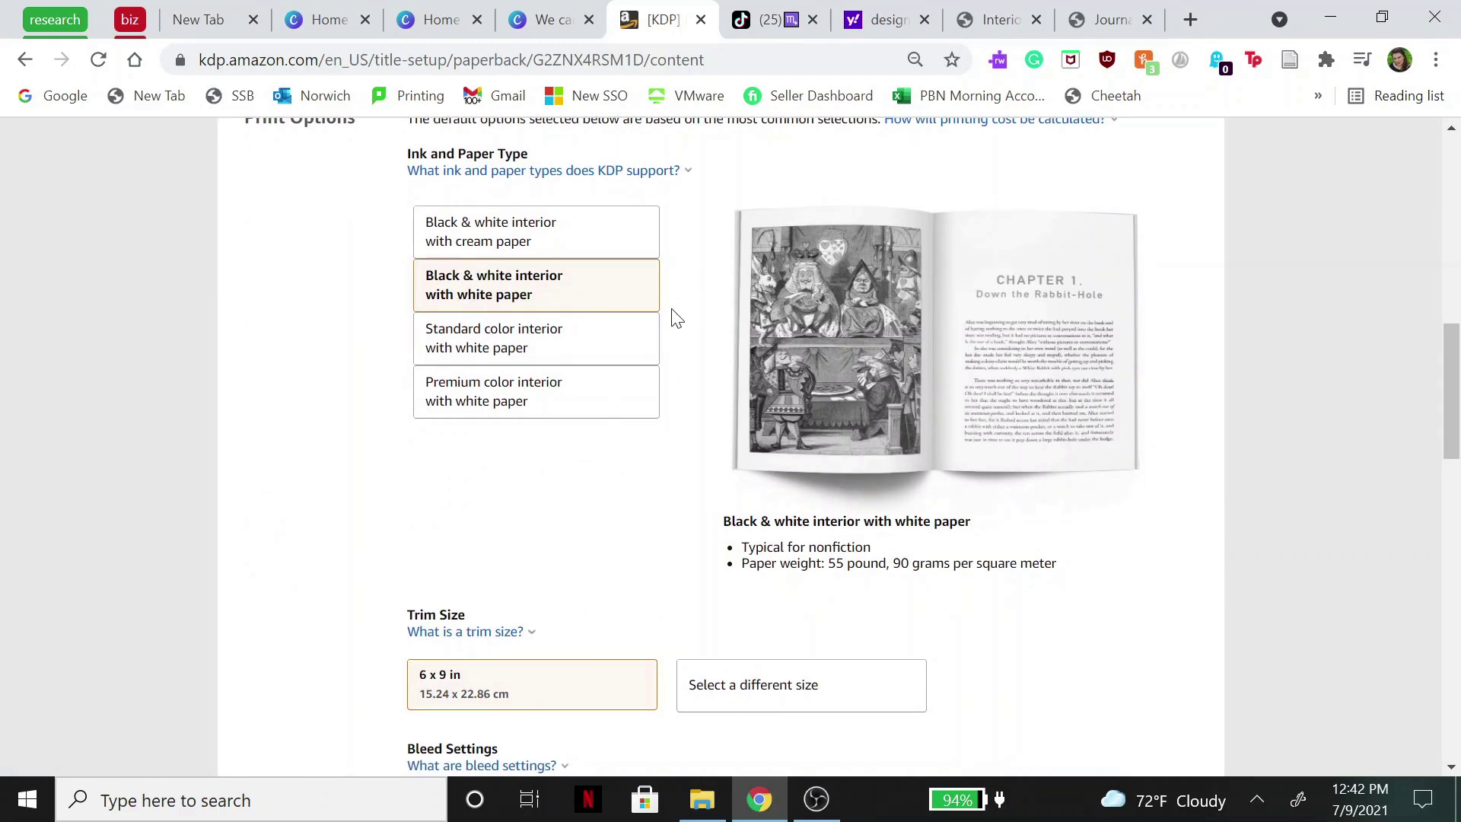
pyautogui.scroll(-6, 606, 427)
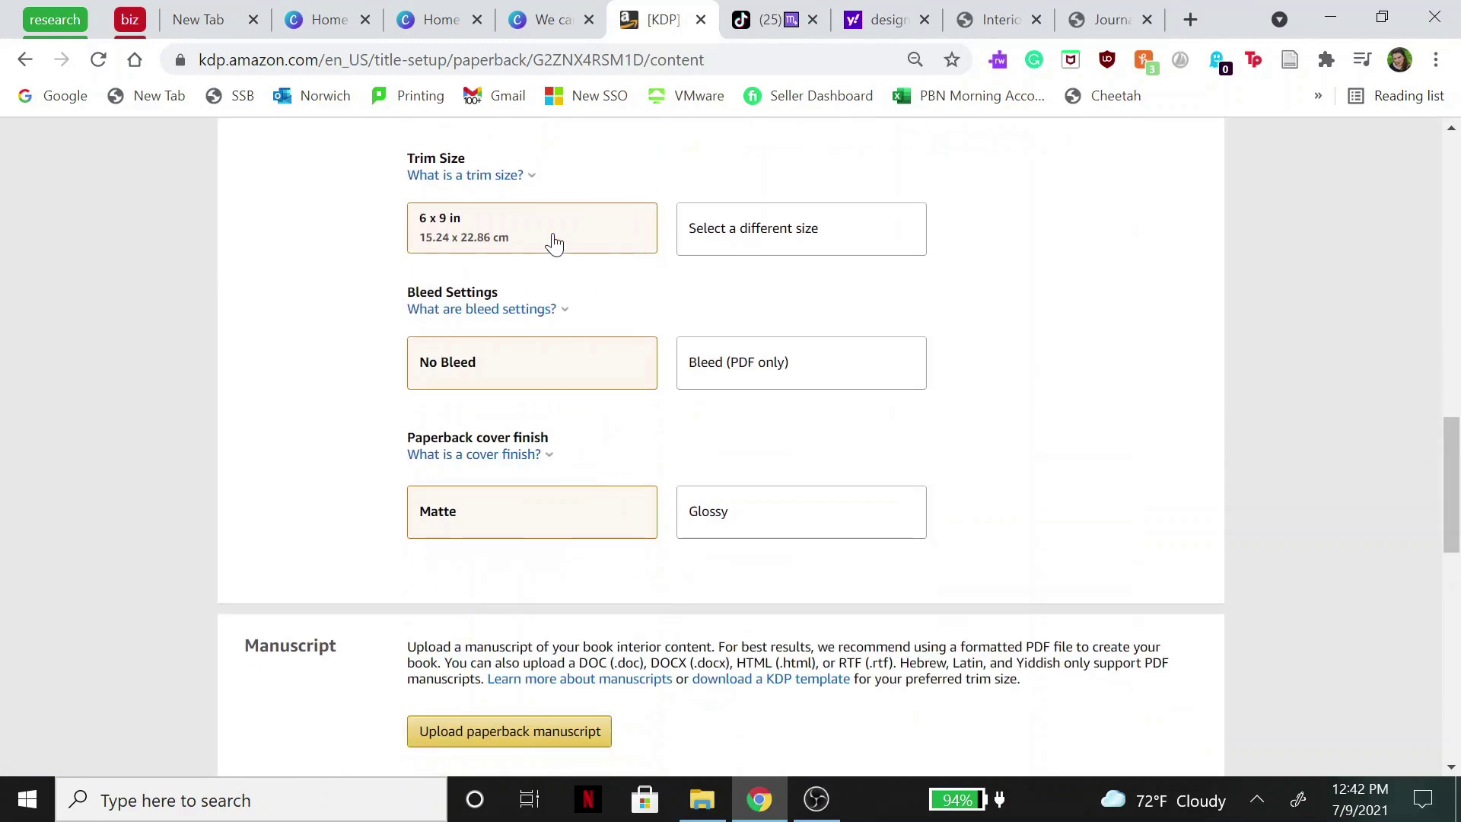
# Set the interior to Bleed (PDF only)
pyautogui.click(796, 365)
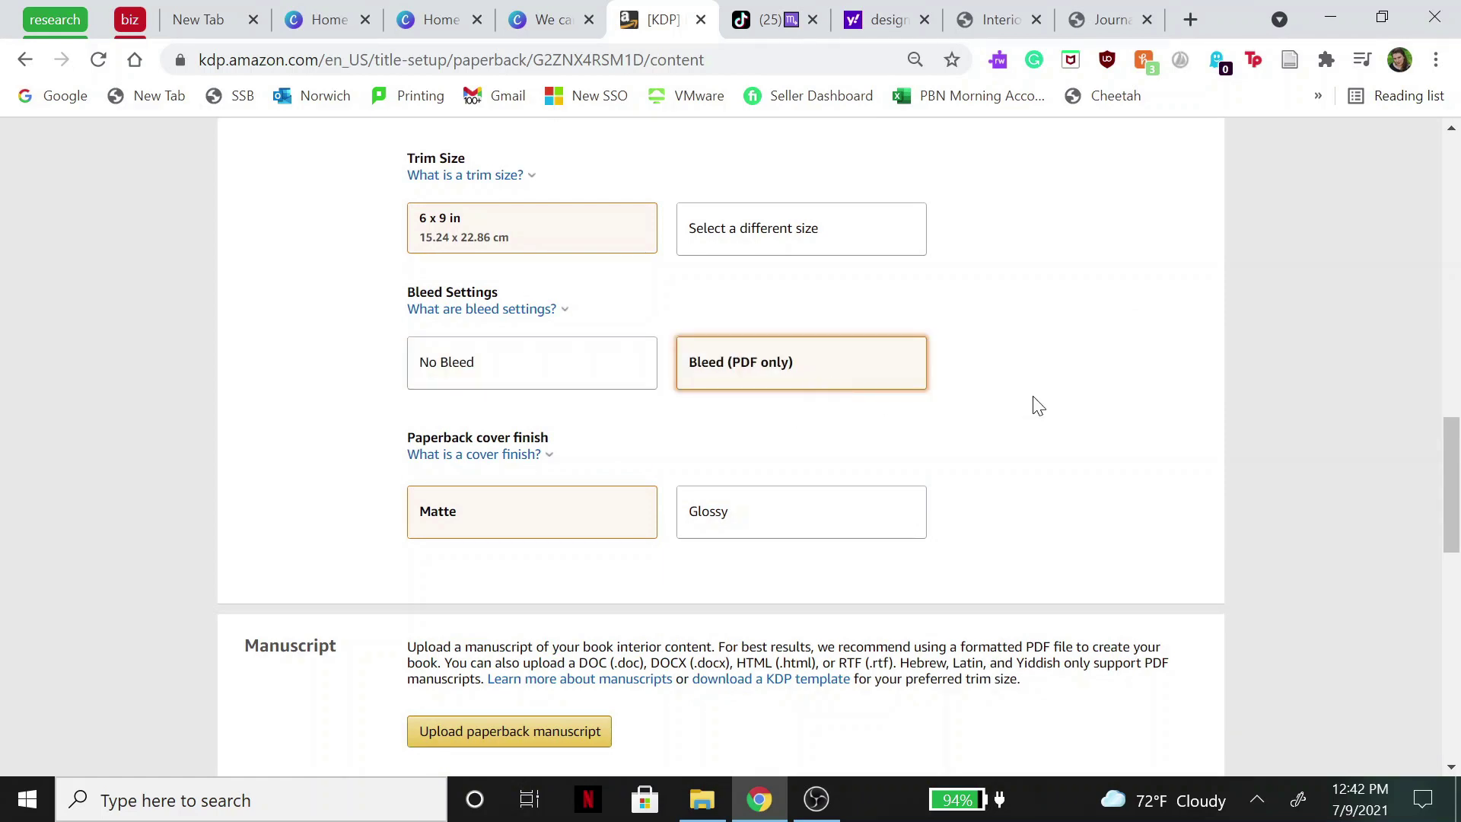
pyautogui.scroll(-3, 753, 555)
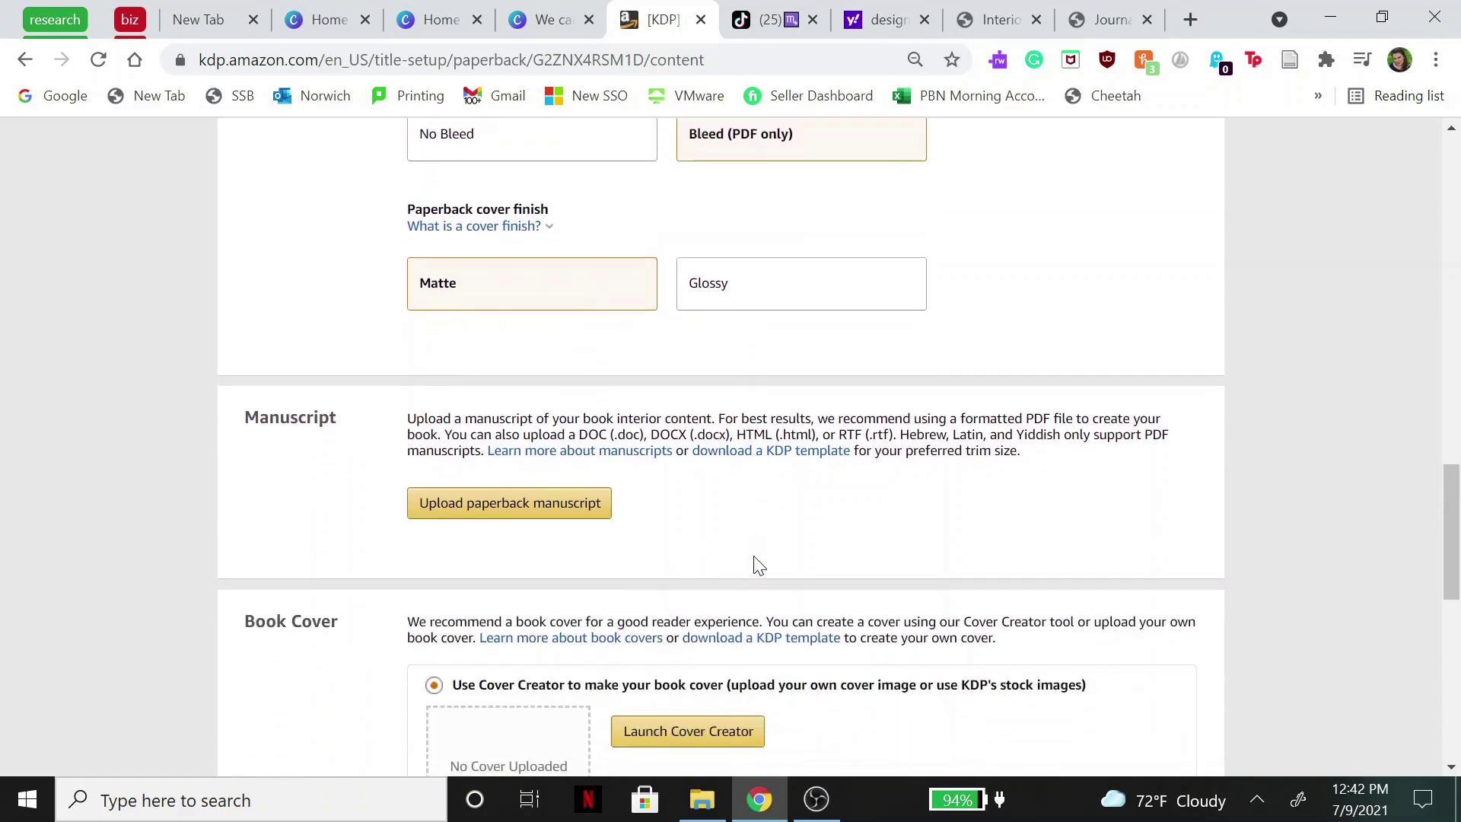
pyautogui.scroll(-5, 759, 566)
pyautogui.scroll(2, 472, 426)
pyautogui.click(528, 275)
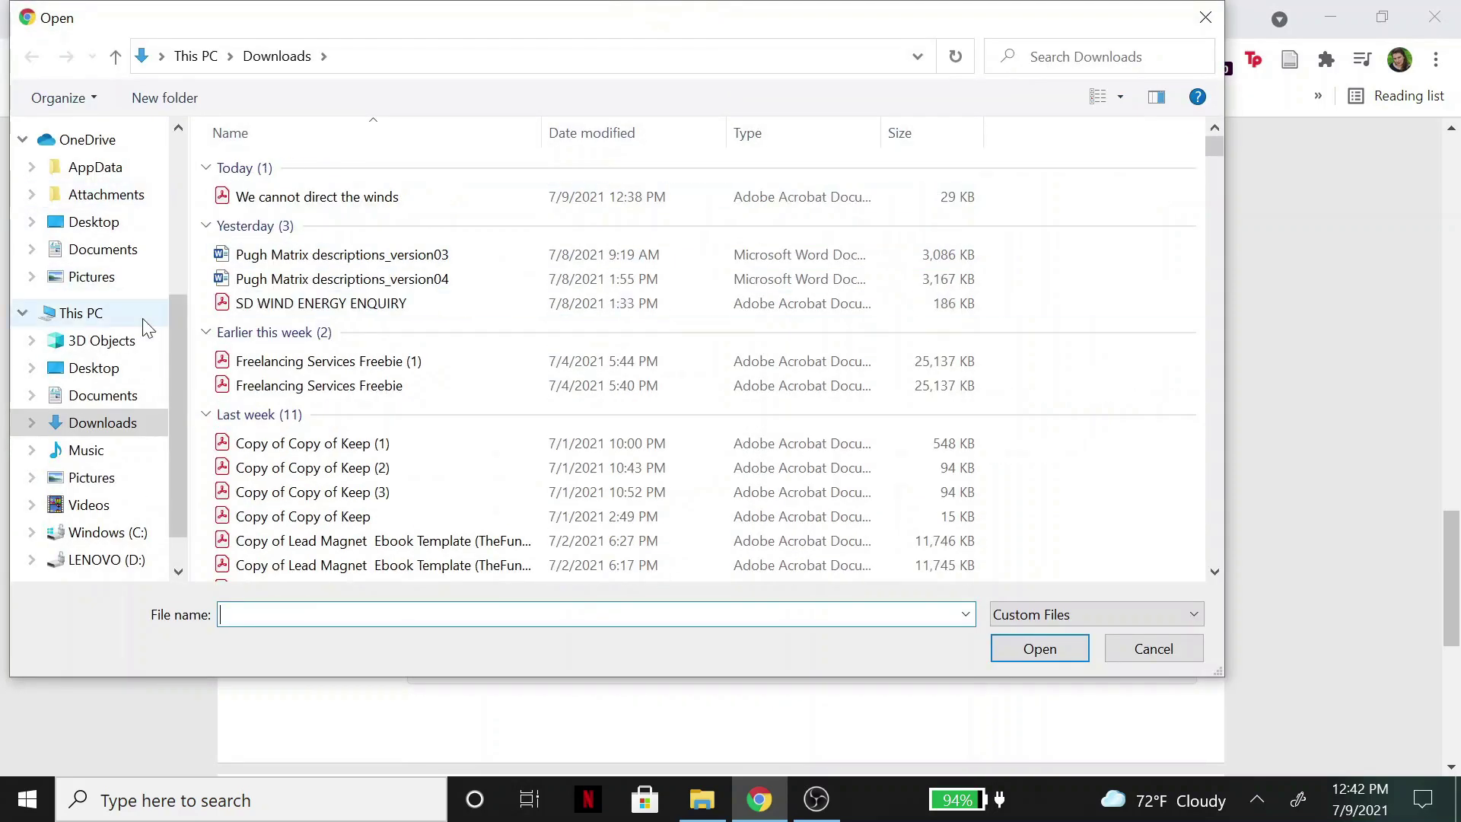
pyautogui.press('Escape')
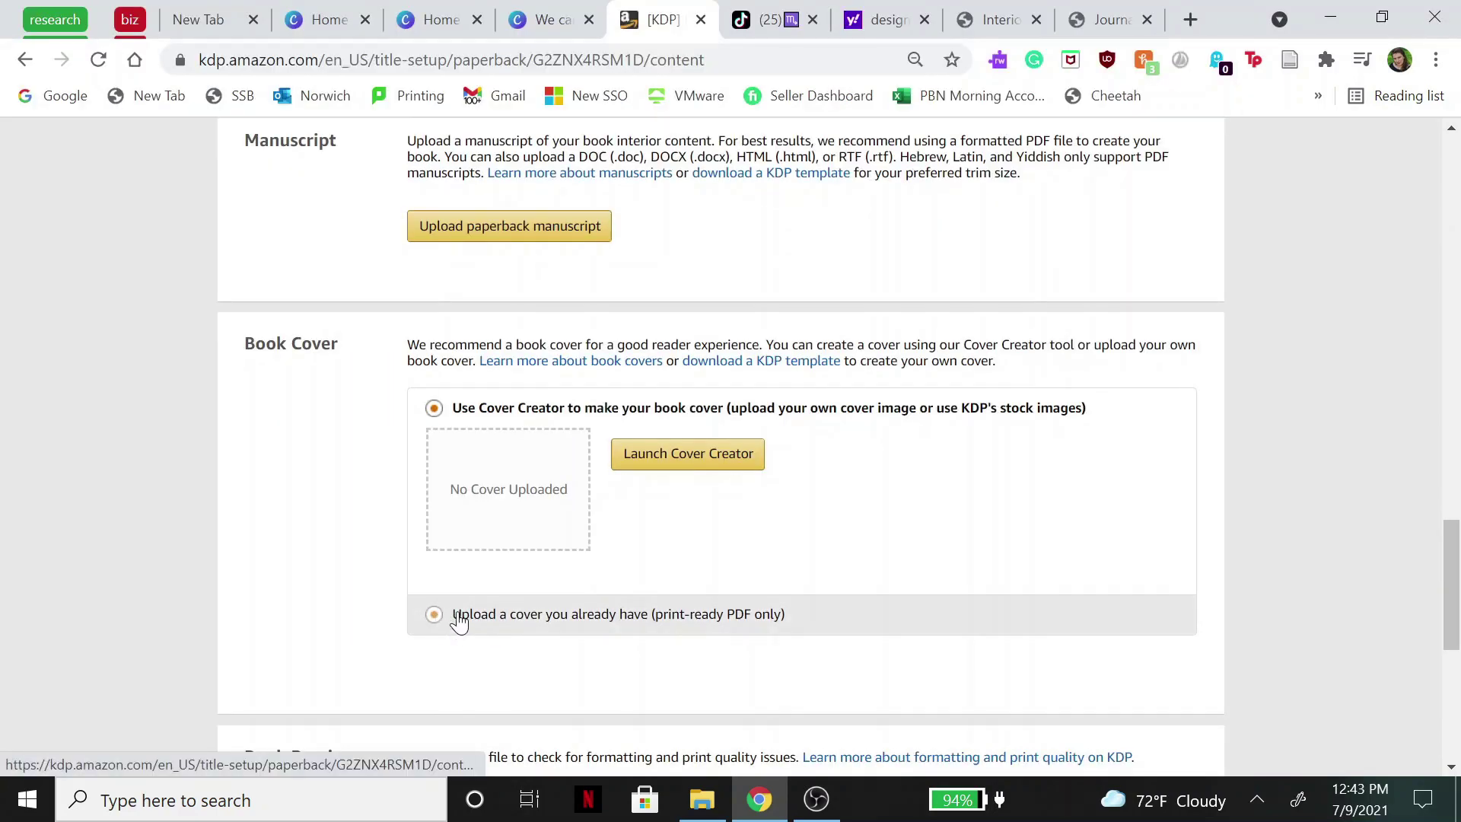
# Upload the ready-made journal cover PDF from the Downloads folder
pyautogui.click(431, 617)
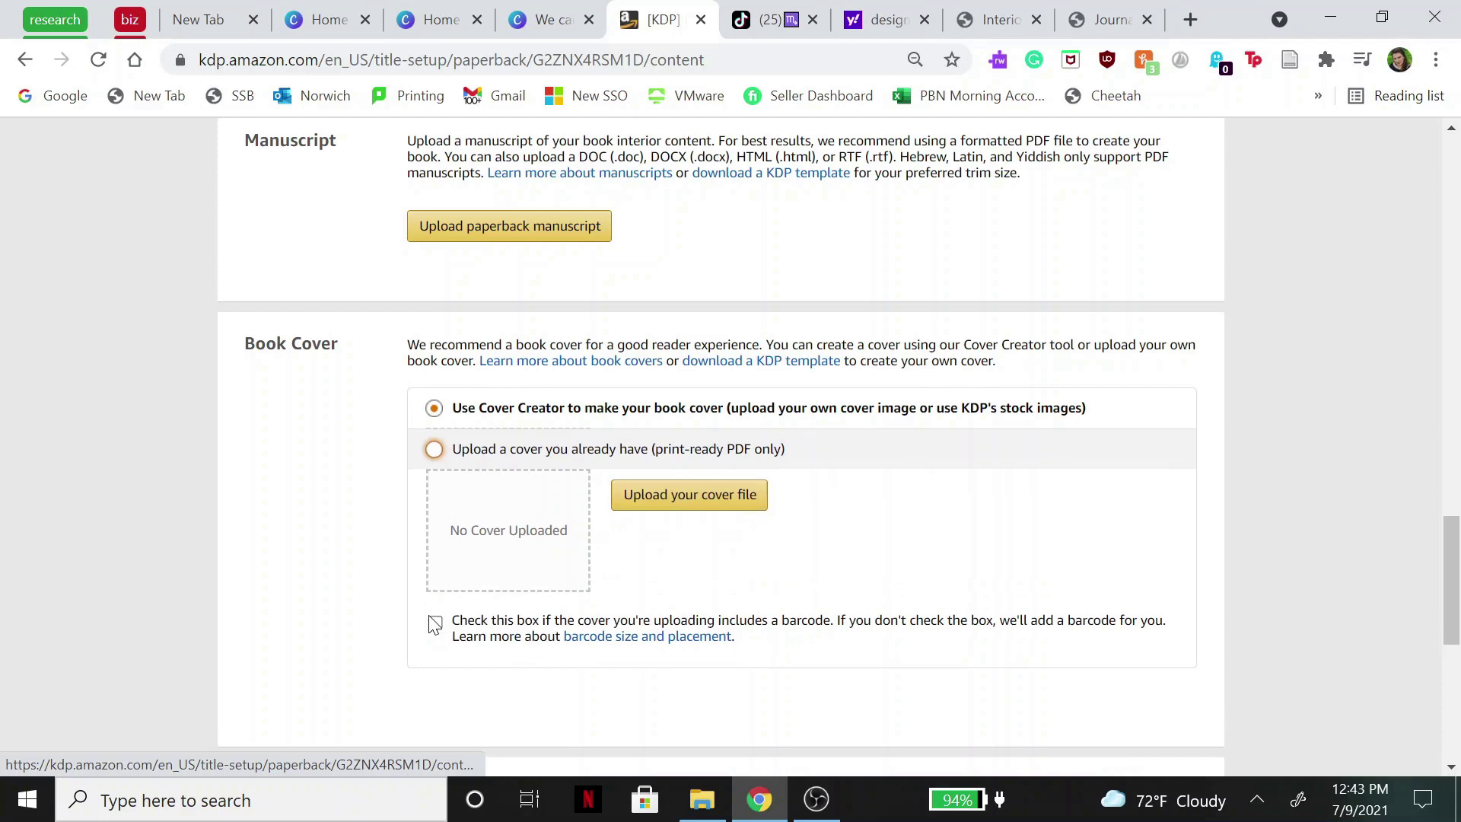
pyautogui.click(677, 494)
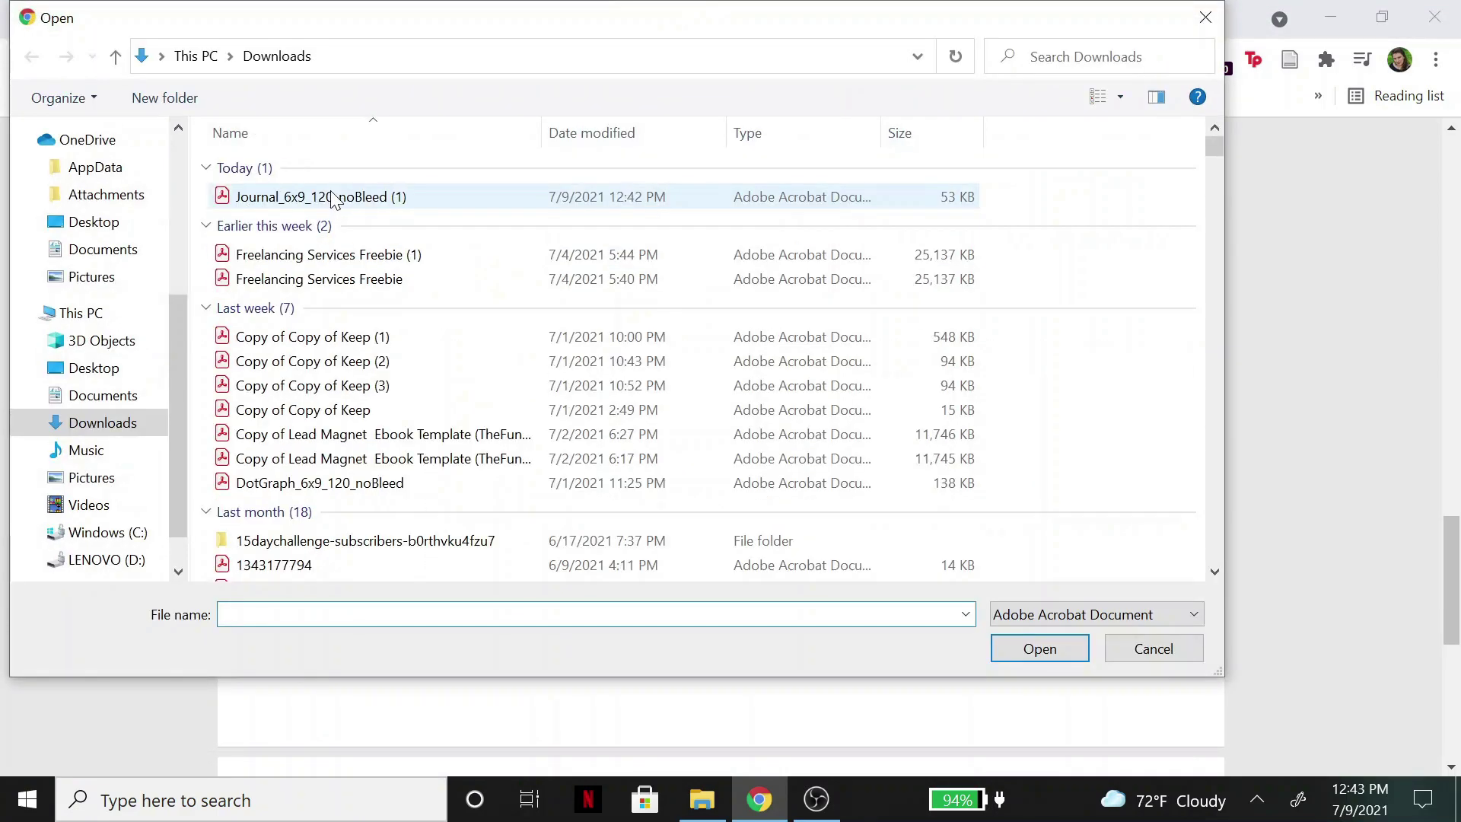
pyautogui.doubleClick(326, 195)
pyautogui.scroll(-5, 549, 615)
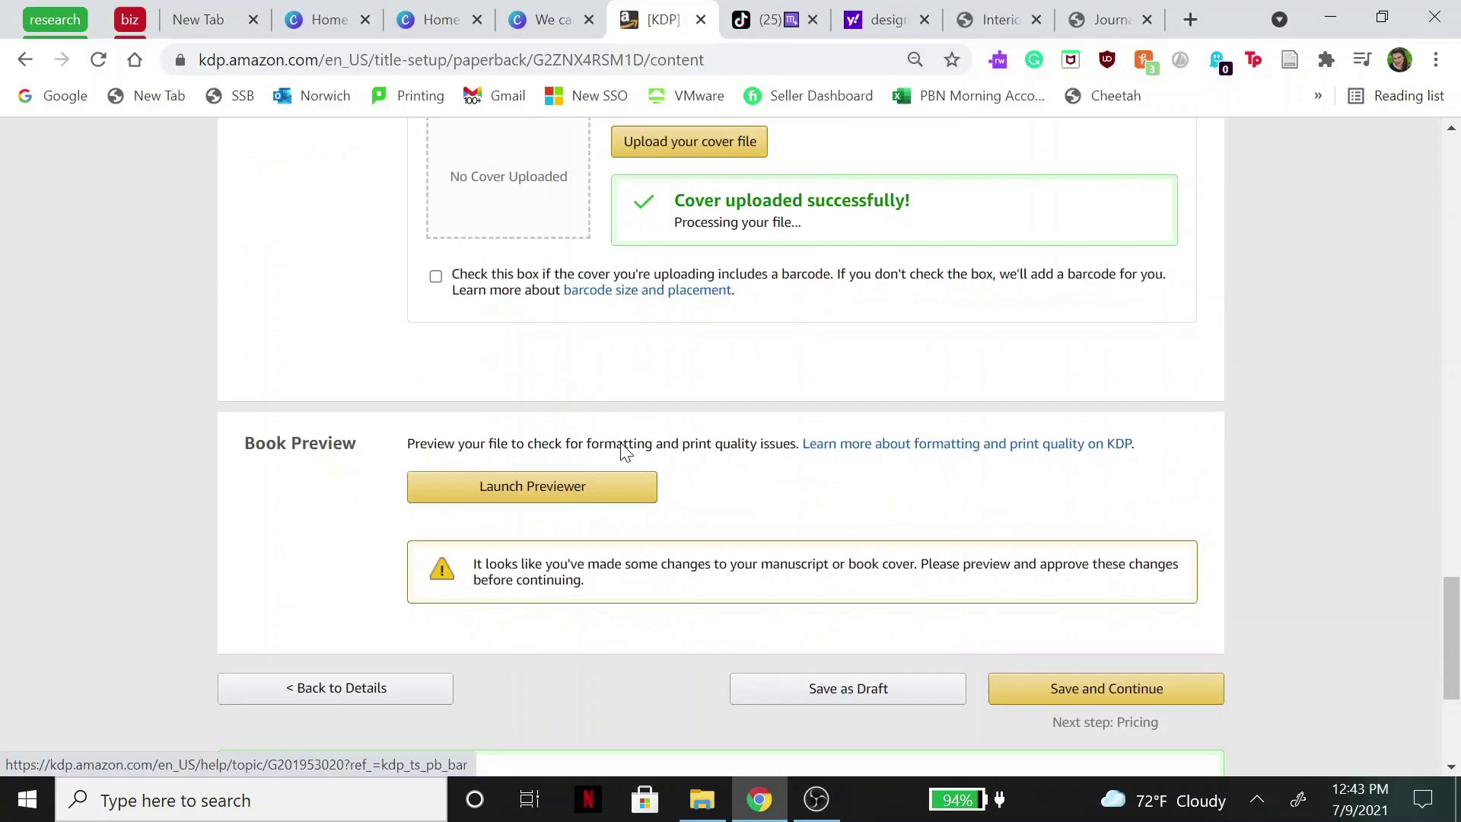
pyautogui.click(623, 491)
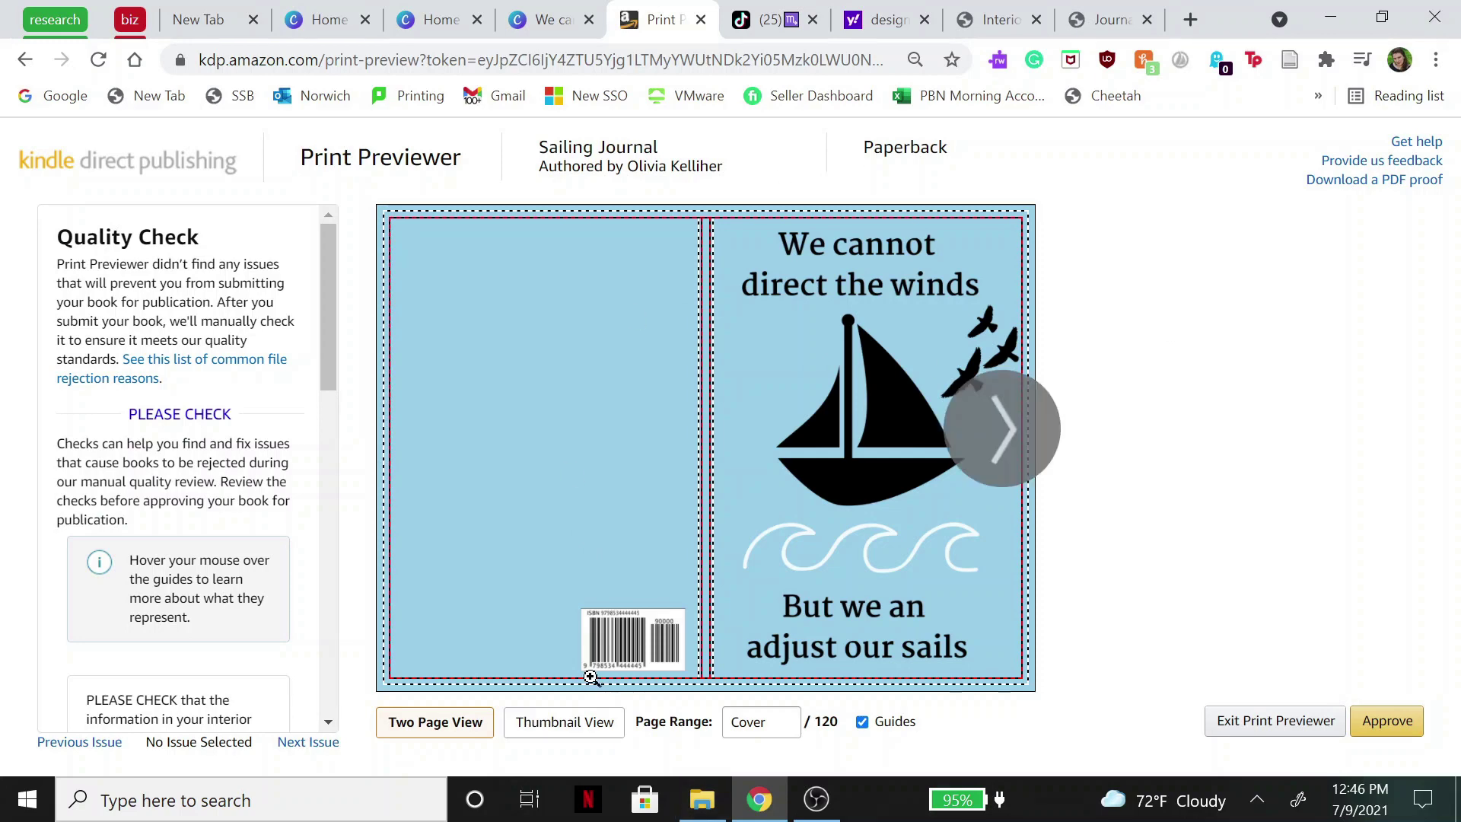
# Approve the book files after checking the sailboat cover in the previewer
pyautogui.moveTo(590, 677)
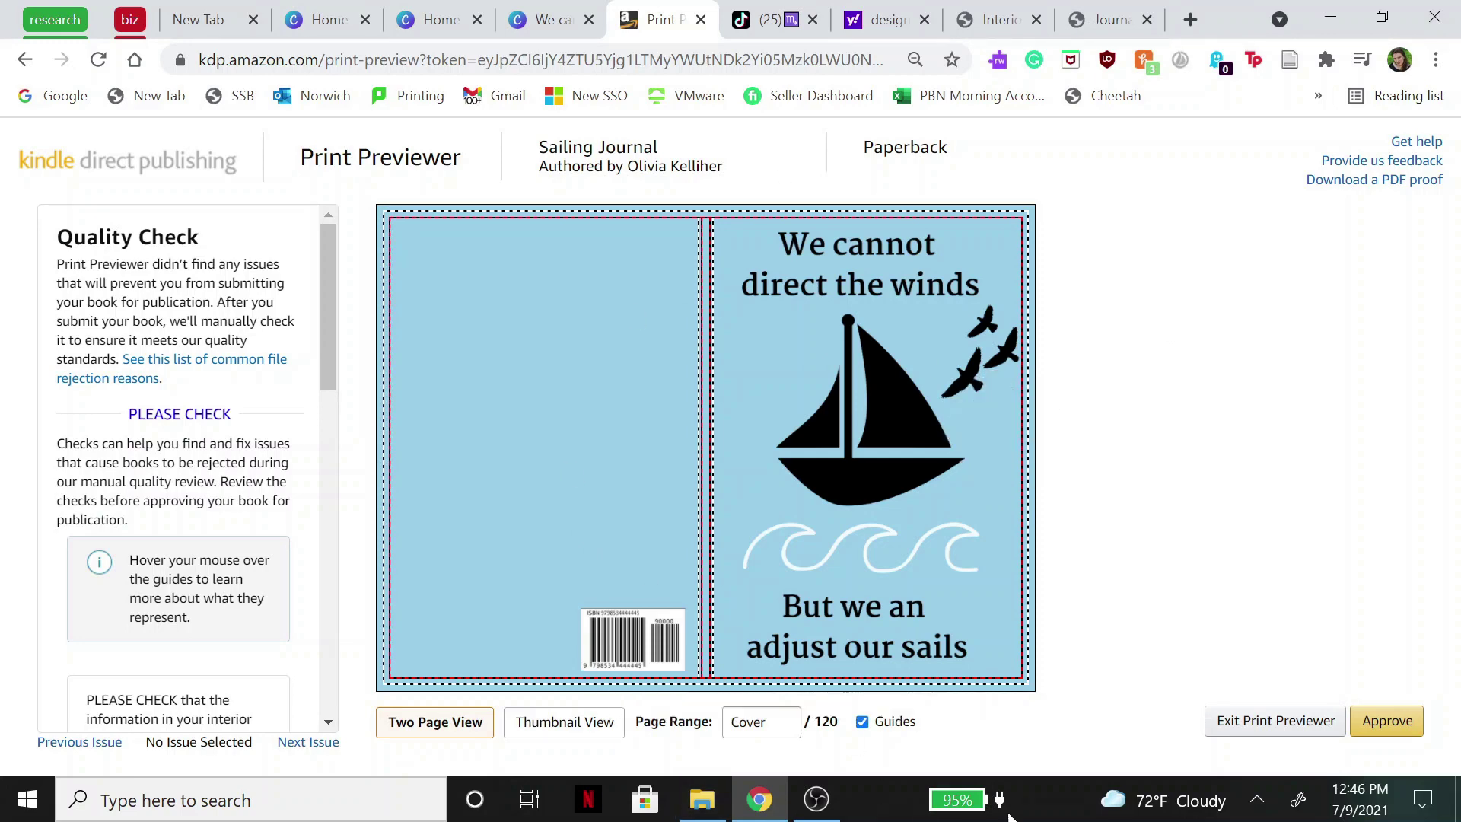
pyautogui.click(1405, 729)
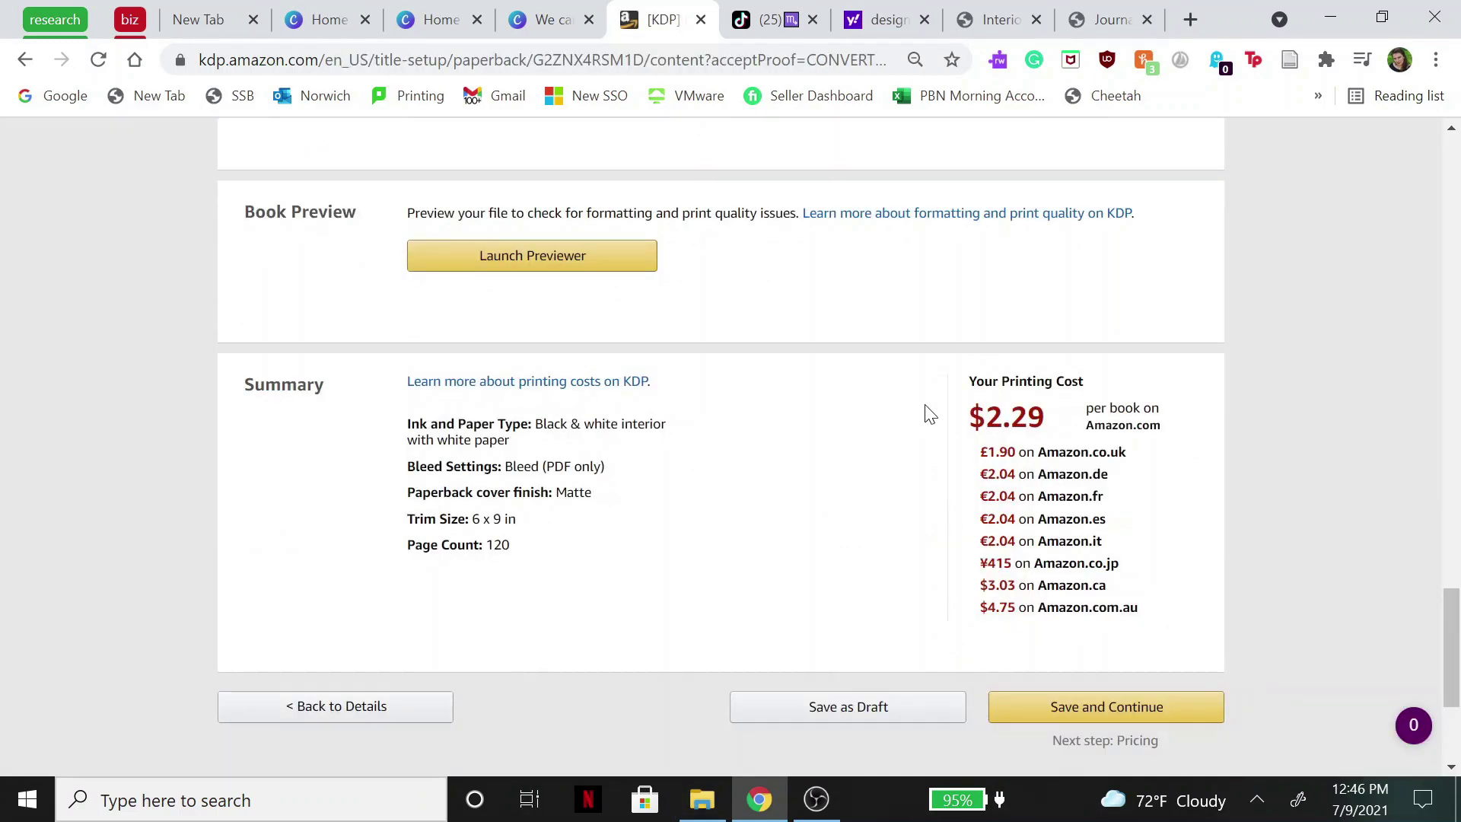
# Save the paperback content with its $2.29 printing cost
pyautogui.moveTo(965, 421); pyautogui.dragTo(1046, 421)
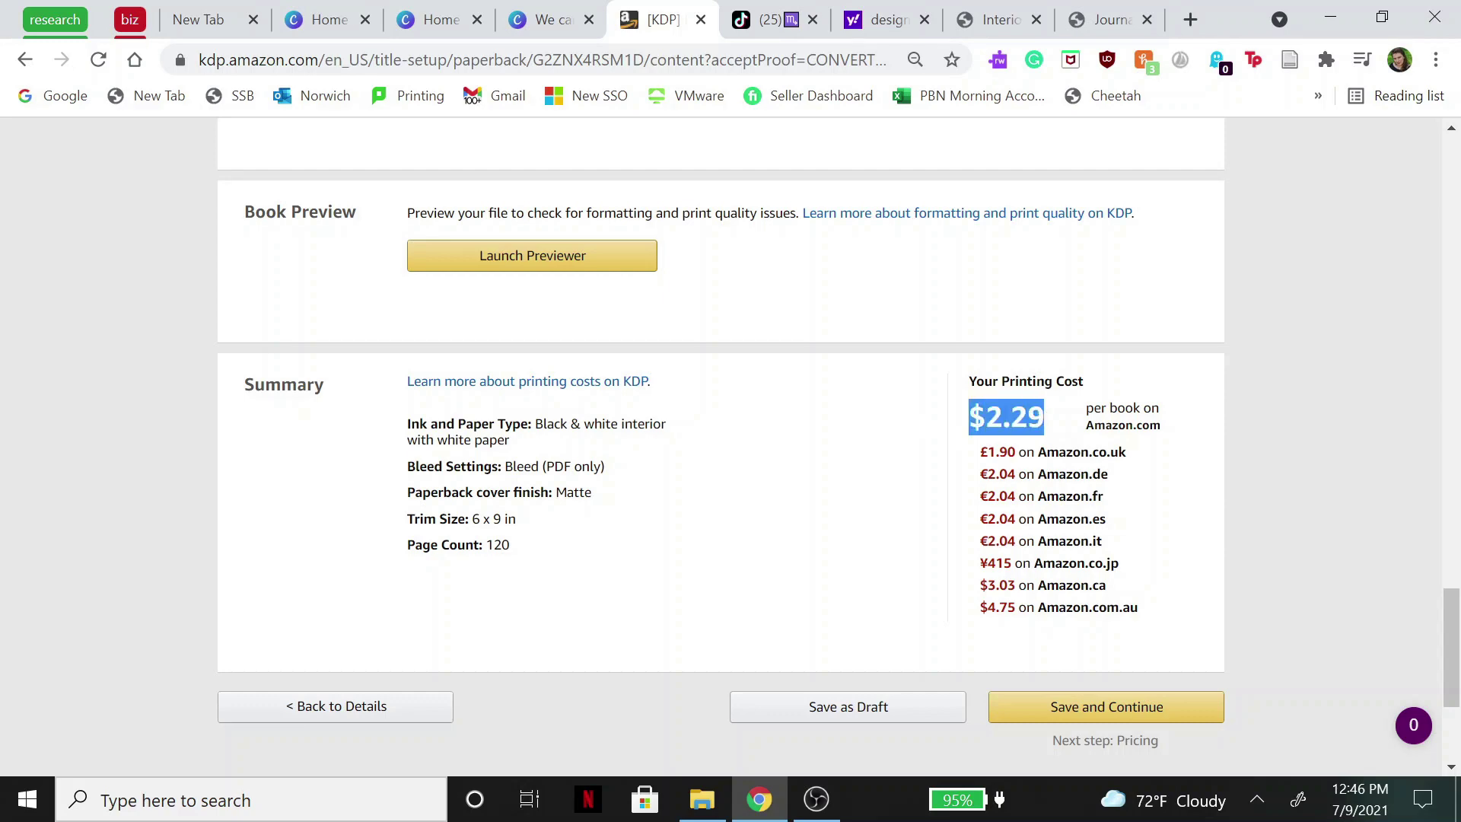
pyautogui.click(1073, 424)
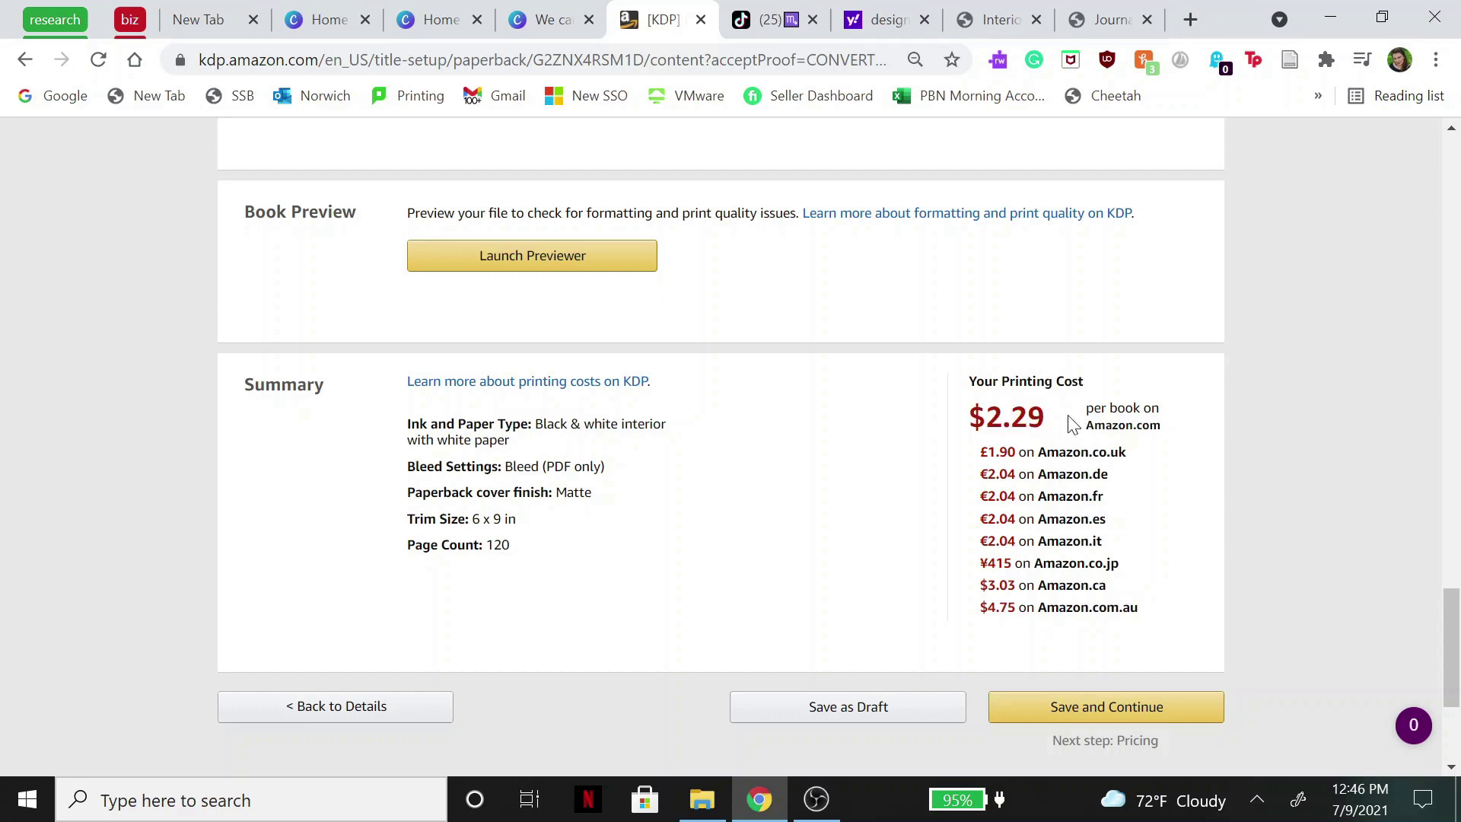
pyautogui.click(1108, 701)
# Set the Amazon.com list price to $5.99 so royalties and marketplace prices update
pyautogui.scroll(-3, 601, 357)
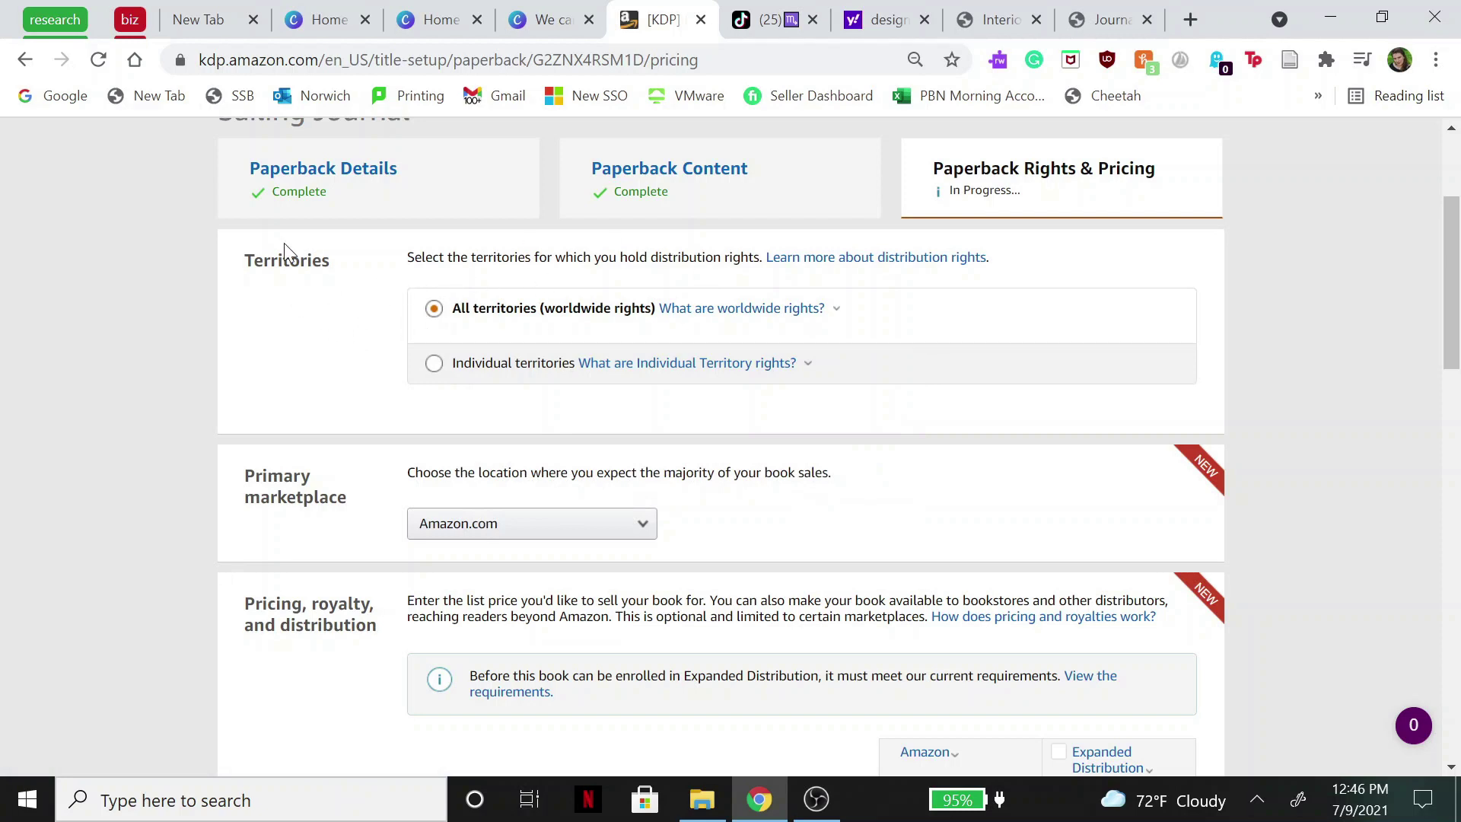
pyautogui.scroll(-3, 327, 351)
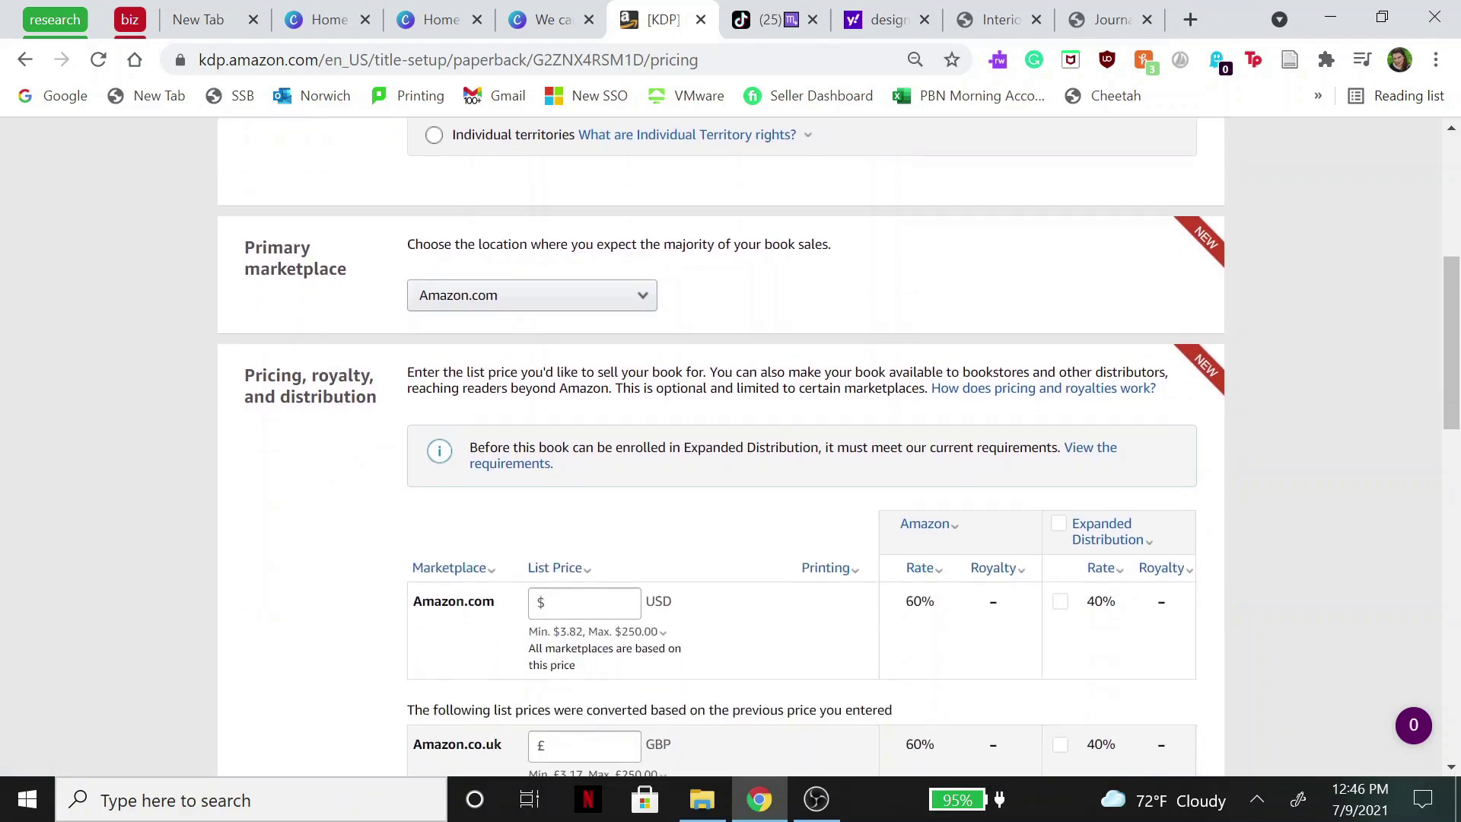
pyautogui.scroll(-3, 873, 307)
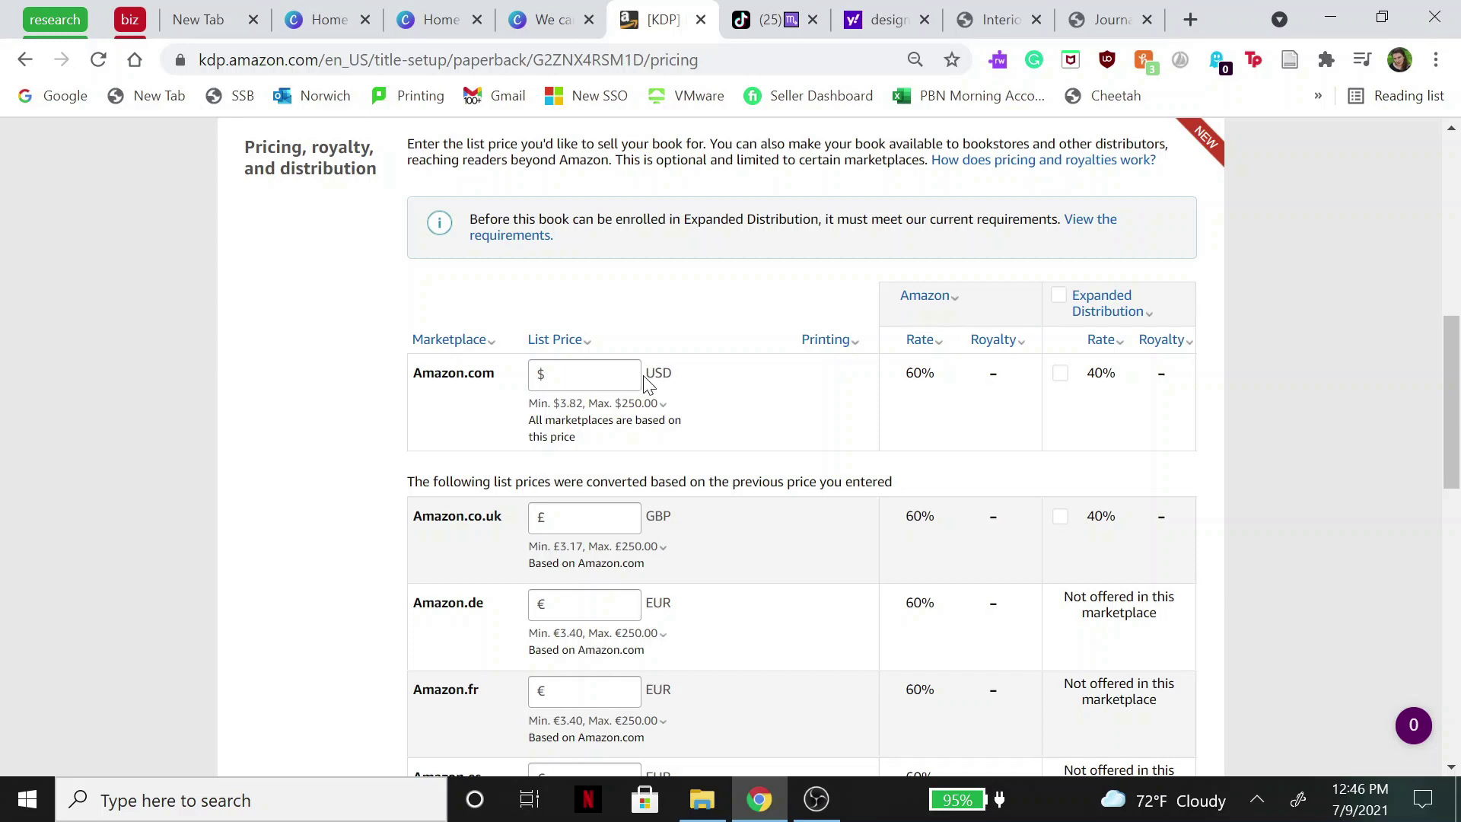
pyautogui.click(620, 376)
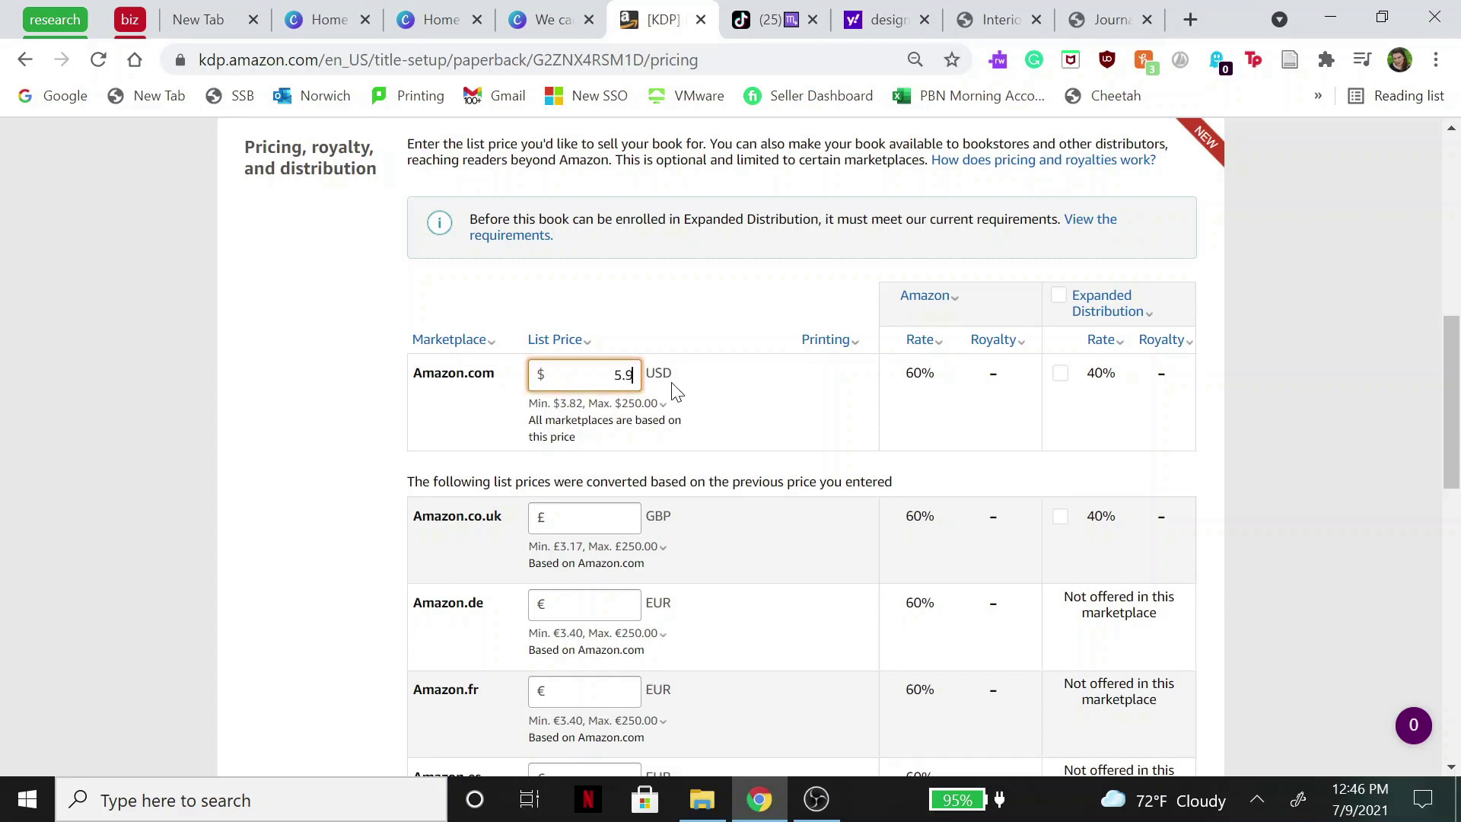
pyautogui.click(783, 355)
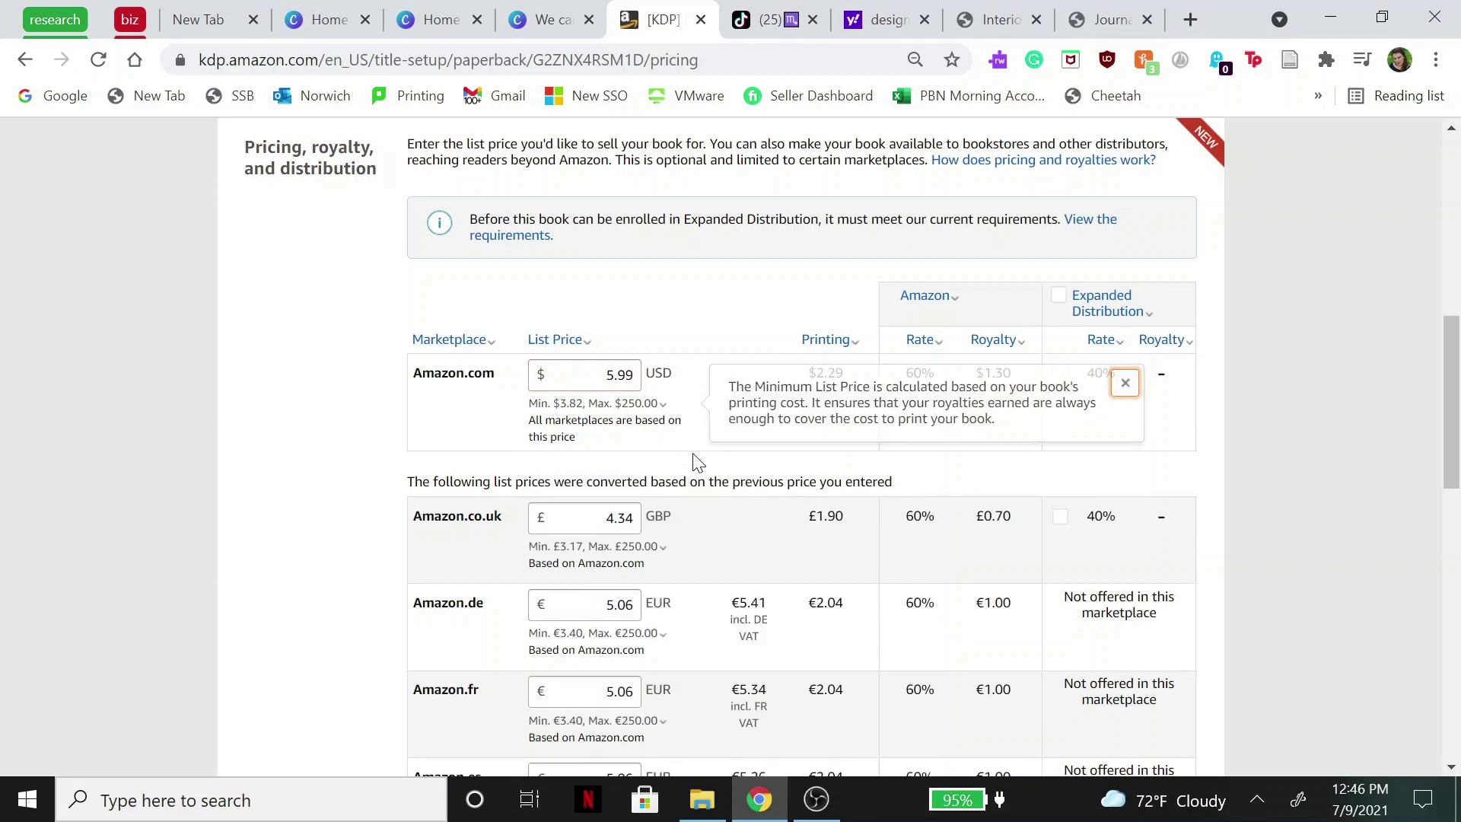
pyautogui.scroll(-3, 699, 464)
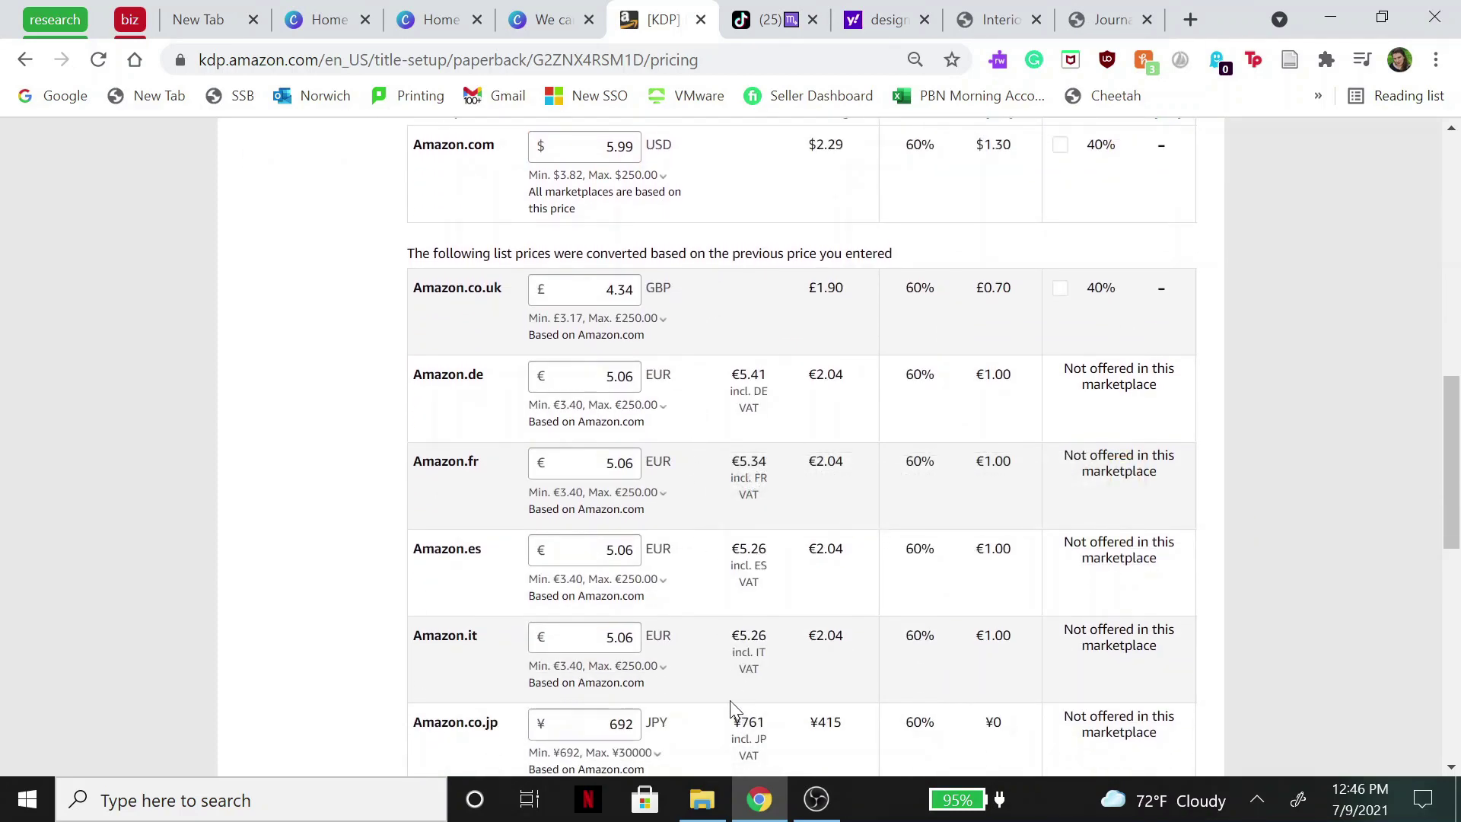
pyautogui.scroll(-10, 777, 414)
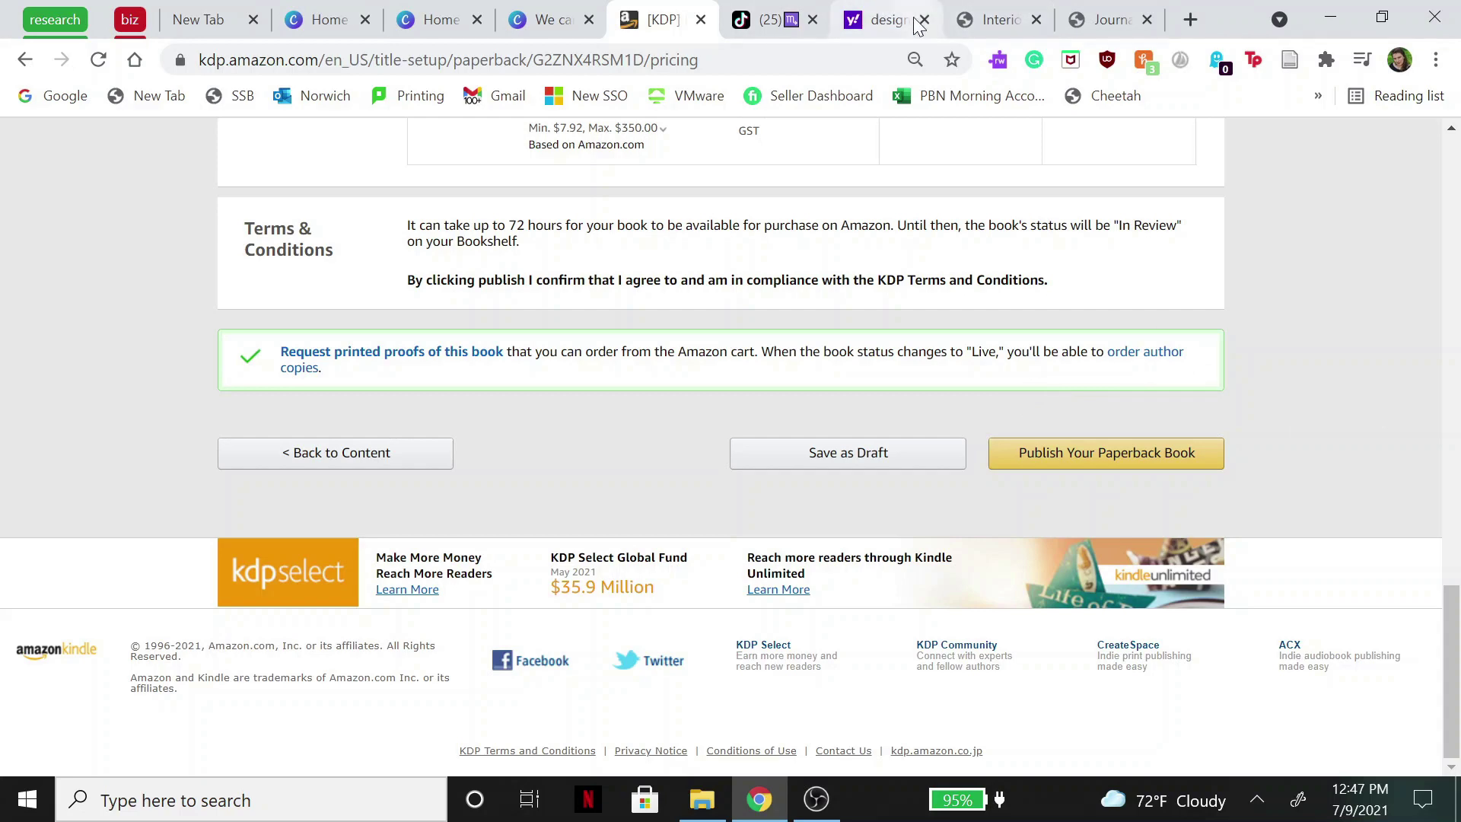
pyautogui.scroll(20, 1212, 472)
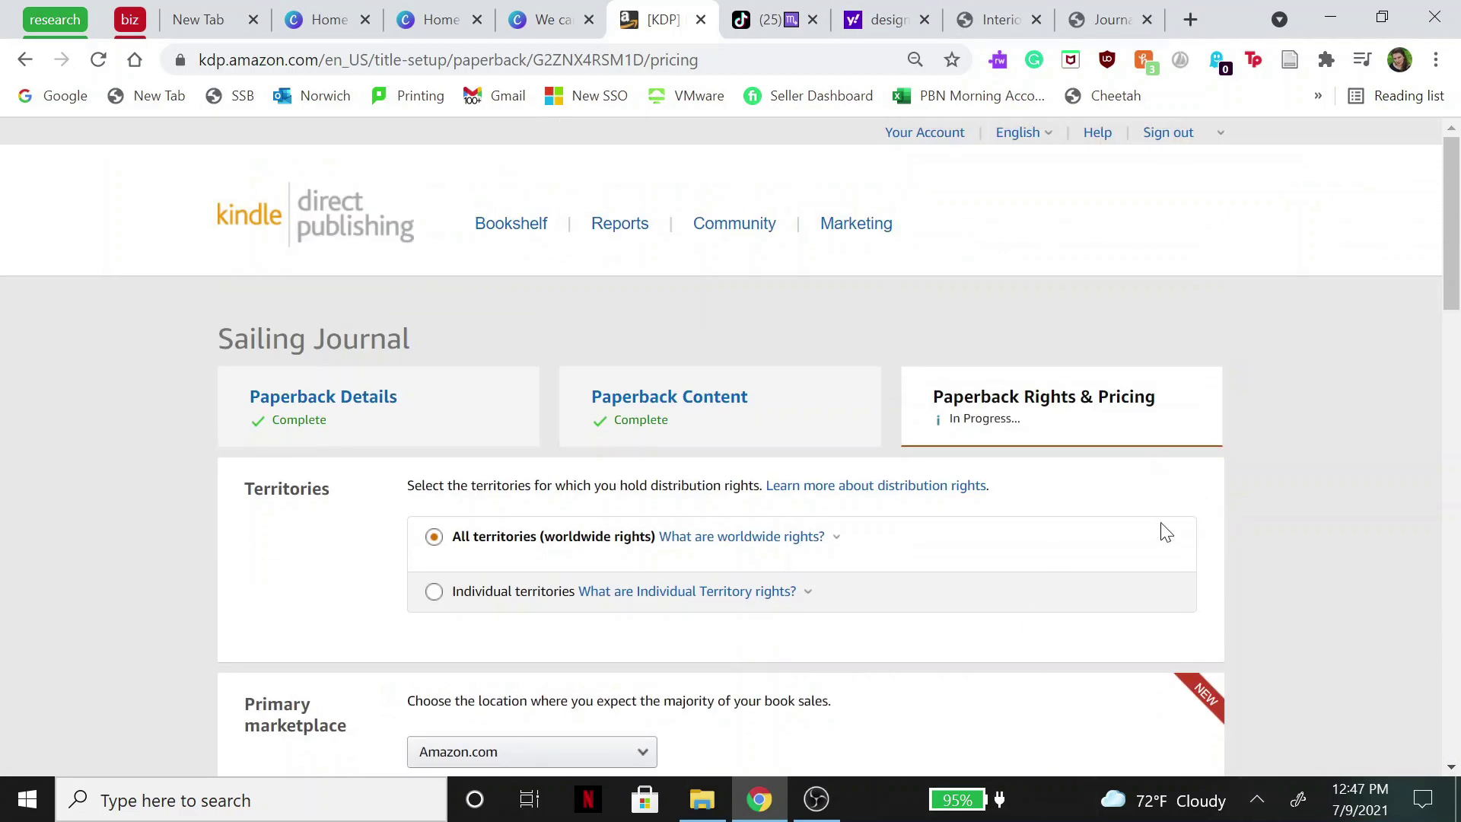
pyautogui.scroll(-20, 1200, 407)
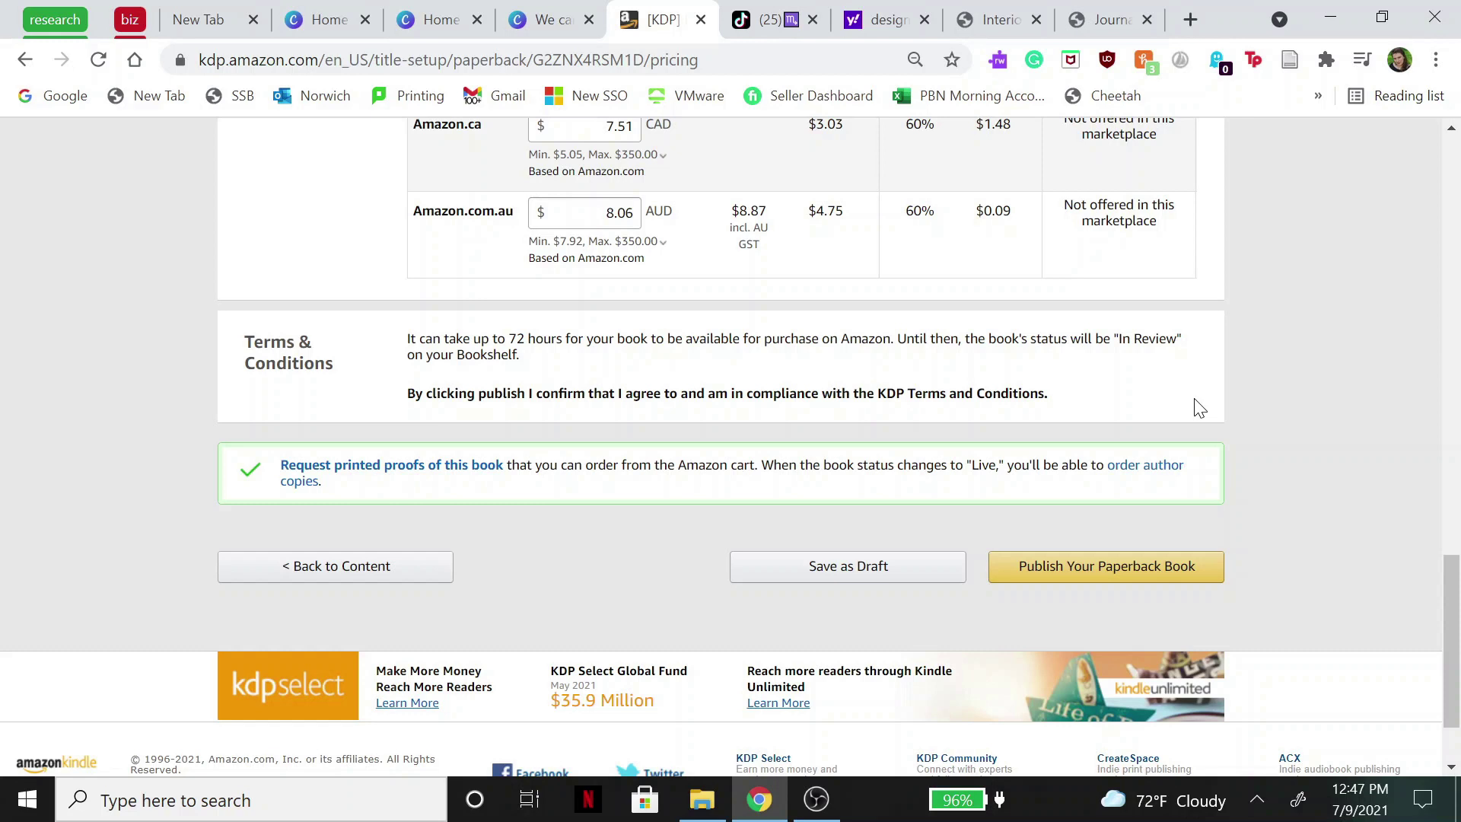